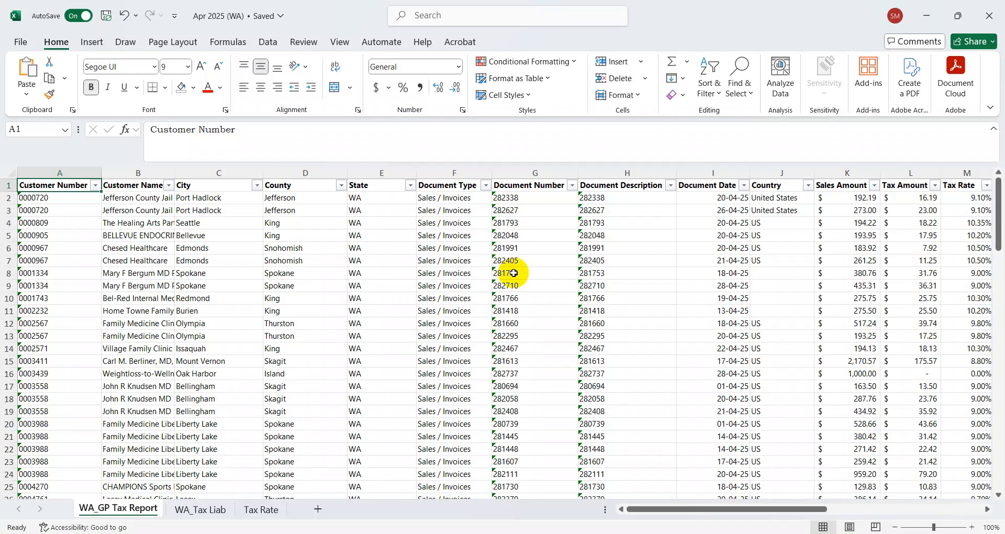
Step: Examine the column headers of the WA_GP Tax Report sheet, from Customer Number across to Tax Amount
{"action": "key", "text": "Right"}
{"action": "key", "text": "Right"}
{"action": "key", "text": "Right"}
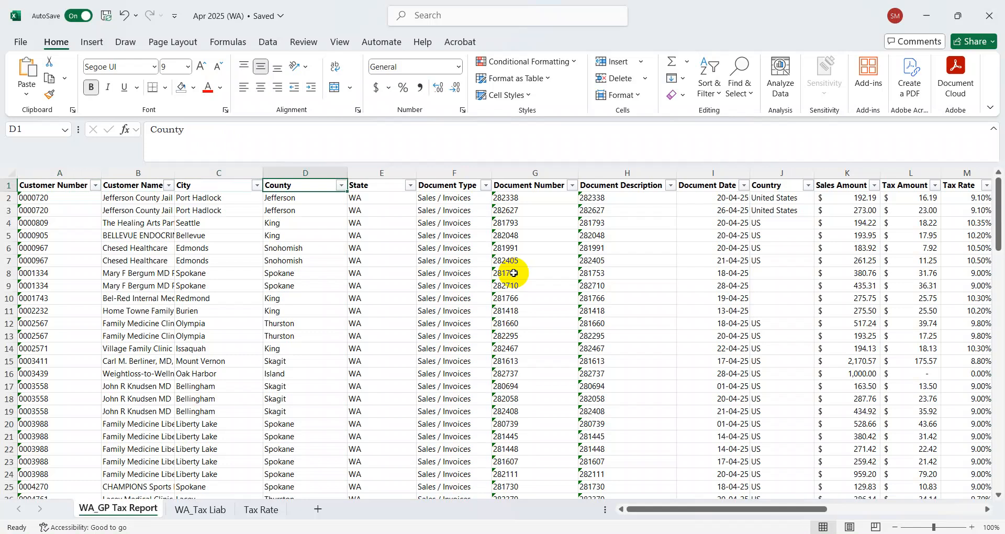
{"action": "key", "text": "Down"}
{"action": "key", "text": "Up"}
{"action": "key", "text": "Left"}
{"action": "key", "text": "Right"}
{"action": "key", "text": "Right"}
{"action": "key", "text": "Right"}
{"action": "key", "text": "Right"}
{"action": "key", "text": "Right"}
{"action": "key", "text": "Right"}
{"action": "key", "text": "Right"}
{"action": "key", "text": "Right"}
{"action": "key", "text": "Right"}
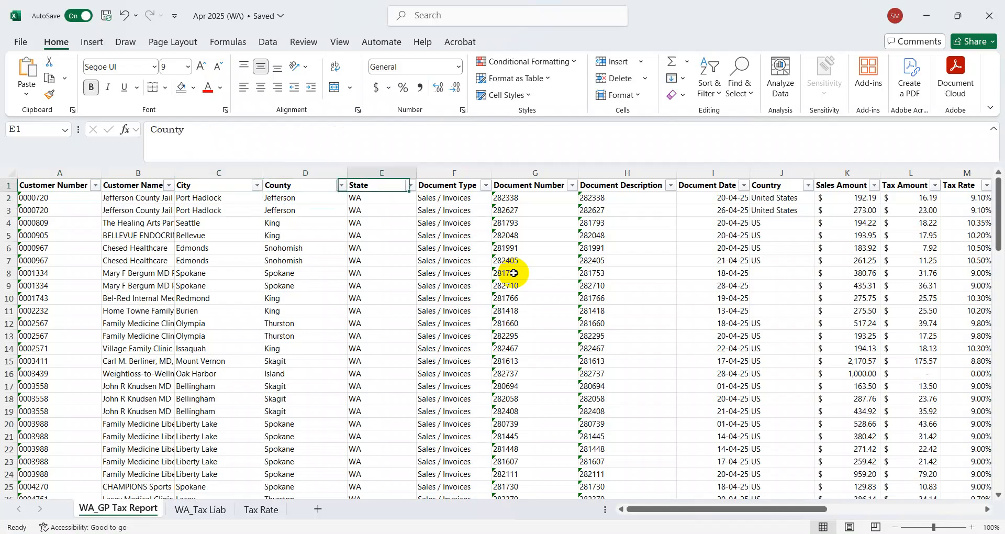
{"action": "key", "text": "Right"}
{"action": "key", "text": "Left"}
{"action": "key", "text": "Left"}
{"action": "key", "text": "Left"}
{"action": "key", "text": "Left"}
{"action": "key", "text": "Left"}
{"action": "key", "text": "Left"}
{"action": "key", "text": "Left"}
{"action": "key", "text": "Left"}
{"action": "key", "text": "Left"}
{"action": "key", "text": "Left"}
{"action": "key", "text": "Left"}
{"action": "key", "text": "Left"}
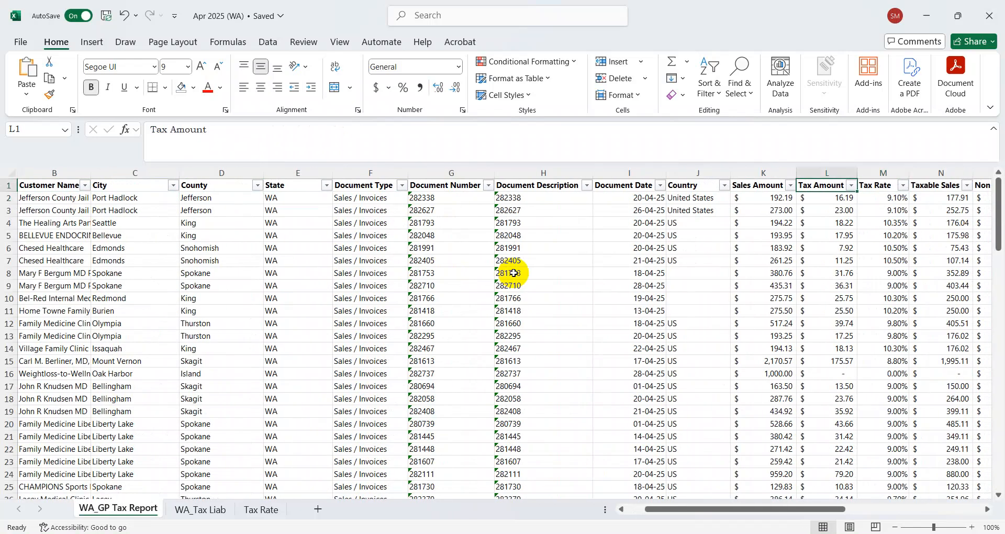
Step: Look through the April invoice rows of the tax report down to the end of the data
{"action": "key", "text": "Down"}
{"action": "key", "text": "Down"}
{"action": "key", "text": "Down"}
{"action": "key", "text": "Down"}
{"action": "key", "text": "Down"}
{"action": "key", "text": "Down"}
{"action": "key", "text": "Down"}
{"action": "key", "text": "Down"}
{"action": "key", "text": "Down"}
{"action": "key", "text": "Down"}
{"action": "key", "text": "Down"}
{"action": "key", "text": "Down"}
{"action": "key", "text": "Down"}
{"action": "key", "text": "Down"}
{"action": "key", "text": "Down"}
{"action": "key", "text": "Down"}
{"action": "key", "text": "Down"}
{"action": "key", "text": "Down"}
{"action": "key", "text": "Down"}
{"action": "key", "text": "Down"}
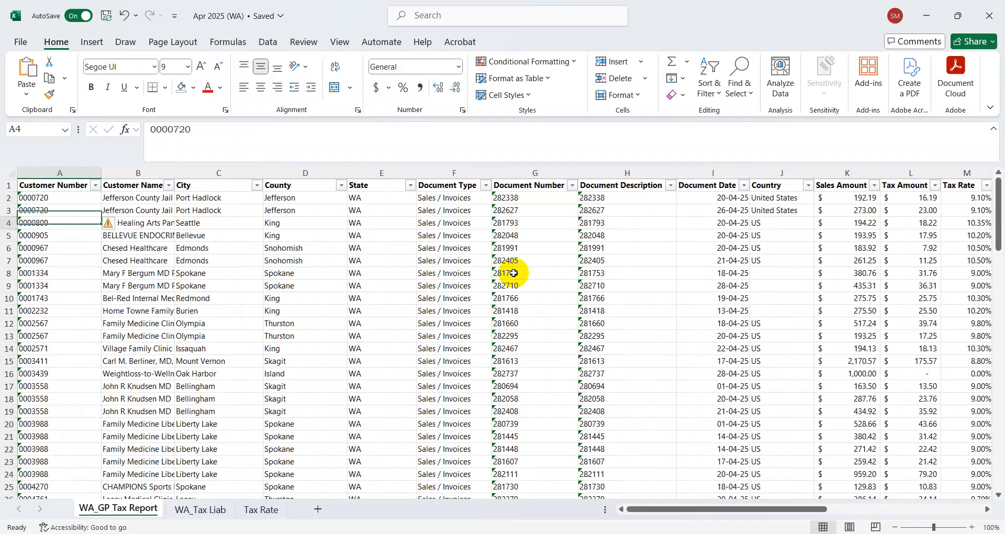
{"action": "key", "text": "Down"}
{"action": "key", "text": "Down"}
{"action": "key", "text": "Down"}
{"action": "key", "text": "Down"}
{"action": "key", "text": "Down"}
{"action": "key", "text": "Down"}
{"action": "key", "text": "Down"}
{"action": "key", "text": "Down"}
{"action": "key", "text": "Down"}
{"action": "key", "text": "Down"}
{"action": "key", "text": "Down"}
{"action": "key", "text": "Down"}
{"action": "key", "text": "Down"}
{"action": "key", "text": "Down"}
{"action": "key", "text": "Down"}
{"action": "key", "text": "Down"}
{"action": "key", "text": "Down"}
{"action": "key", "text": "Down"}
{"action": "key", "text": "Down"}
{"action": "key", "text": "Down"}
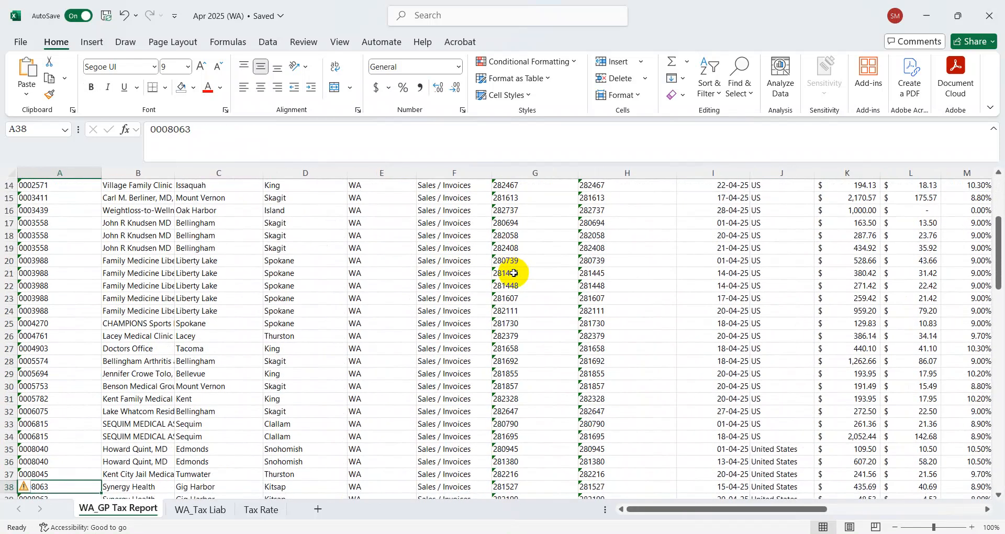
{"action": "key", "text": "Down"}
{"action": "key", "text": "Down"}
{"action": "key", "text": "Down"}
{"action": "key", "text": "Down"}
{"action": "key", "text": "Down"}
{"action": "key", "text": "Down"}
{"action": "key", "text": "Down"}
{"action": "key", "text": "Down"}
{"action": "key", "text": "Down"}
{"action": "key", "text": "Down"}
{"action": "key", "text": "Down"}
{"action": "key", "text": "Down"}
{"action": "key", "text": "Down"}
Step: Examine the totals row beneath the invoice data, including the Sales Amount sum in K54
{"action": "key", "text": "Right"}
{"action": "key", "text": "Right"}
{"action": "key", "text": "Right"}
{"action": "key", "text": "Right"}
{"action": "key", "text": "Right"}
{"action": "key", "text": "Right"}
{"action": "key", "text": "Right"}
{"action": "key", "text": "Right"}
{"action": "key", "text": "Right"}
{"action": "key", "text": "Up"}
{"action": "key", "text": "Up"}
{"action": "key", "text": "Up"}
{"action": "key", "text": "Up"}
{"action": "key", "text": "Up"}
{"action": "key", "text": "Up"}
{"action": "key", "text": "Up"}
{"action": "key", "text": "Up"}
{"action": "key", "text": "Up"}
{"action": "key", "text": "Up"}
{"action": "key", "text": "Up"}
{"action": "key", "text": "Up"}
{"action": "key", "text": "Up"}
{"action": "key", "text": "Up"}
{"action": "key", "text": "Up"}
{"action": "key", "text": "Up"}
{"action": "key", "text": "Up"}
{"action": "key", "text": "Up"}
{"action": "key", "text": "Up"}
{"action": "key", "text": "Up"}
{"action": "key", "text": "Up"}
{"action": "key", "text": "Right"}
{"action": "key", "text": "Right"}
{"action": "key", "text": "Right"}
{"action": "key", "text": "Right"}
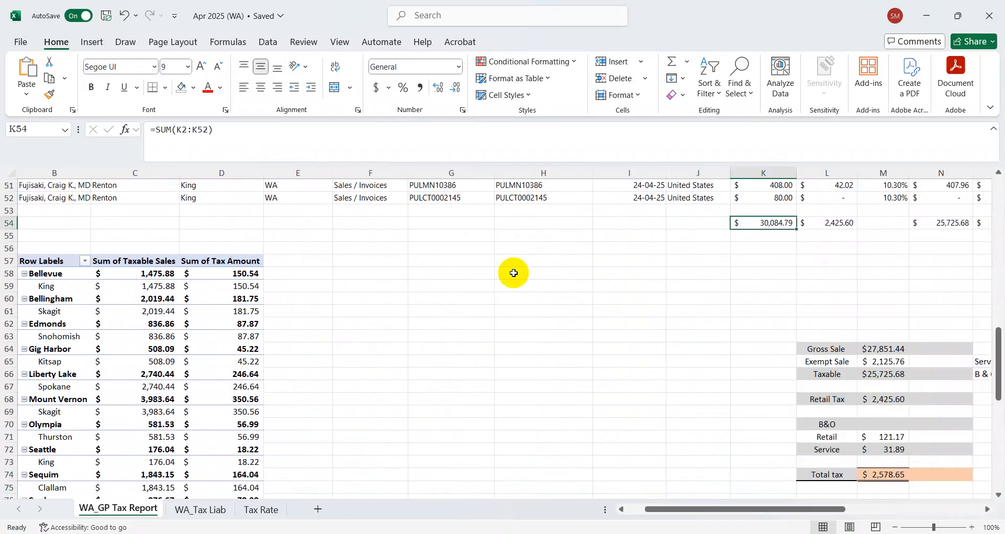
Step: Examine the tax summary block below the totals, starting at the Gross Sale line
{"action": "key", "text": "Down"}
{"action": "key", "text": "Down"}
{"action": "key", "text": "Left"}
{"action": "key", "text": "Down"}
{"action": "key", "text": "Left"}
{"action": "key", "text": "Down"}
{"action": "key", "text": "Down"}
{"action": "key", "text": "Down"}
{"action": "key", "text": "Down"}
{"action": "key", "text": "Down"}
{"action": "key", "text": "Down"}
{"action": "key", "text": "Left"}
{"action": "key", "text": "Down"}
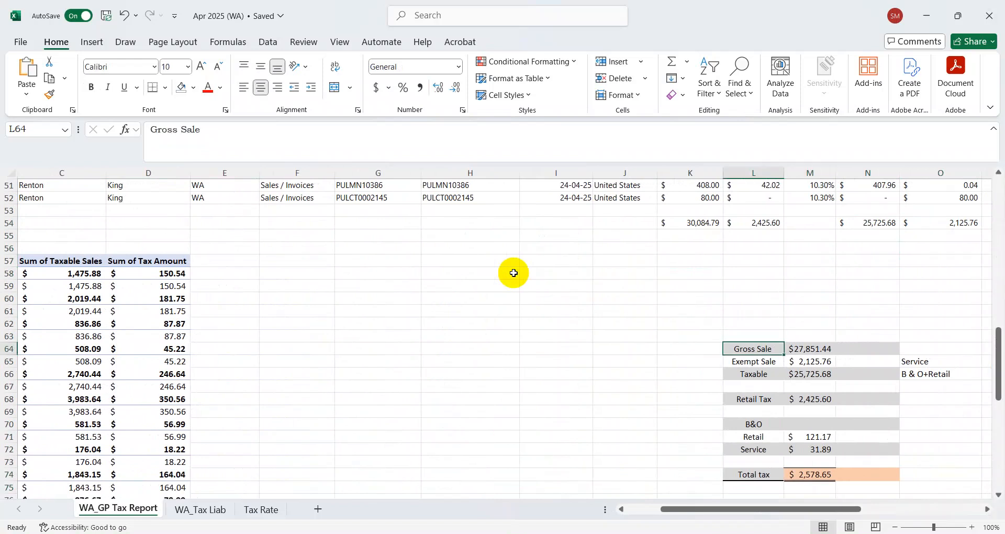
Step: Examine the pivot table of taxable sales and tax amount by city and county, starting at its Row Labels header
{"action": "key", "text": "Left"}
{"action": "key", "text": "Left"}
{"action": "key", "text": "Left"}
{"action": "key", "text": "Left"}
{"action": "key", "text": "Left"}
{"action": "key", "text": "Left"}
{"action": "key", "text": "Left"}
{"action": "key", "text": "Left"}
{"action": "key", "text": "Left"}
{"action": "key", "text": "Up"}
{"action": "key", "text": "Up"}
{"action": "key", "text": "Up"}
{"action": "key", "text": "Up"}
{"action": "key", "text": "Up"}
{"action": "key", "text": "Up"}
{"action": "key", "text": "Up"}
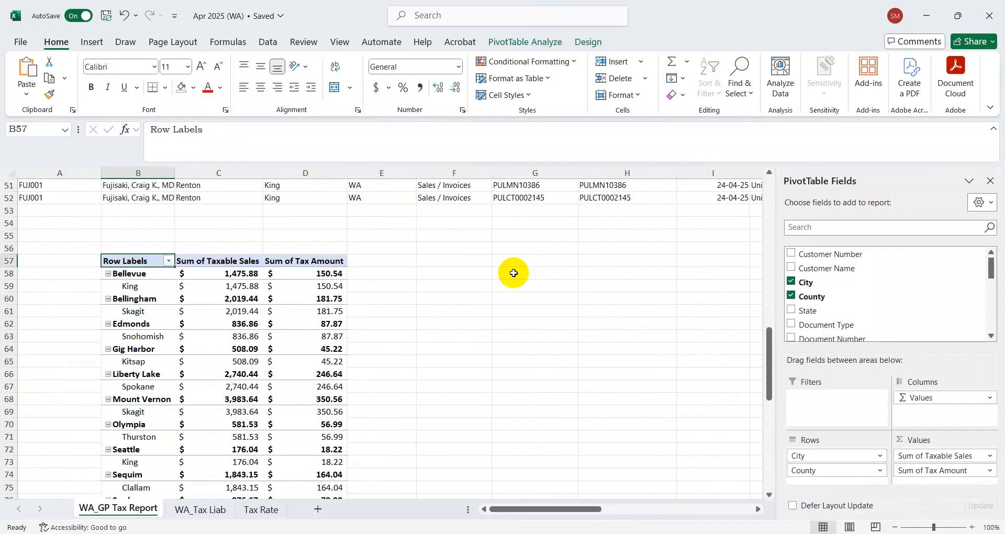
Step: Look across row 57 from the pivot table headers to the area above the tax summary block
{"action": "key", "text": "Right"}
{"action": "key", "text": "Right"}
{"action": "key", "text": "Right"}
{"action": "key", "text": "Right"}
{"action": "key", "text": "Right"}
{"action": "key", "text": "Right"}
{"action": "key", "text": "Right"}
{"action": "key", "text": "Right"}
{"action": "key", "text": "Right"}
{"action": "key", "text": "Right"}
{"action": "key", "text": "Right"}
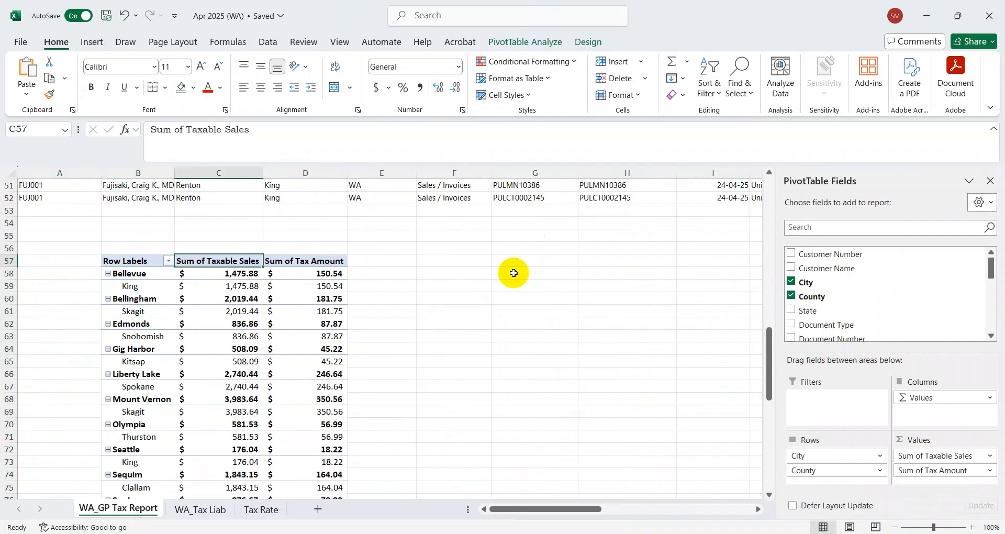
{"action": "key", "text": "Right"}
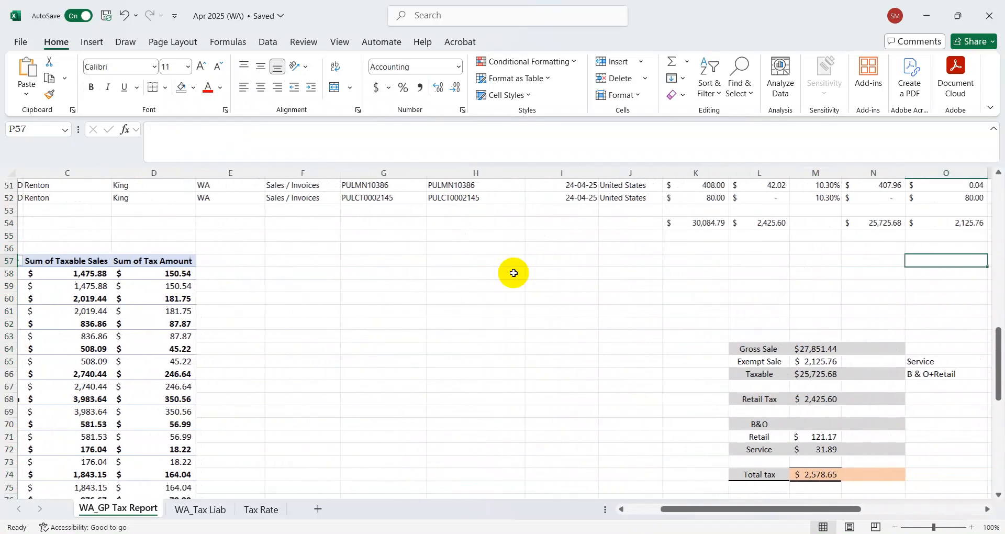
Step: Examine the Gross Sale, Exempt Sale and Taxable lines of the tax summary block, including the Exempt Sale formula in M65
{"action": "key", "text": "Down"}
{"action": "key", "text": "Down"}
{"action": "key", "text": "Down"}
{"action": "key", "text": "Down"}
{"action": "key", "text": "Down"}
{"action": "key", "text": "Down"}
{"action": "key", "text": "Down"}
{"action": "key", "text": "Down"}
{"action": "key", "text": "Left"}
{"action": "key", "text": "Up"}
{"action": "key", "text": "Left"}
{"action": "key", "text": "Down"}
{"action": "key", "text": "Right"}
{"action": "key", "text": "Down"}
{"action": "key", "text": "Up"}
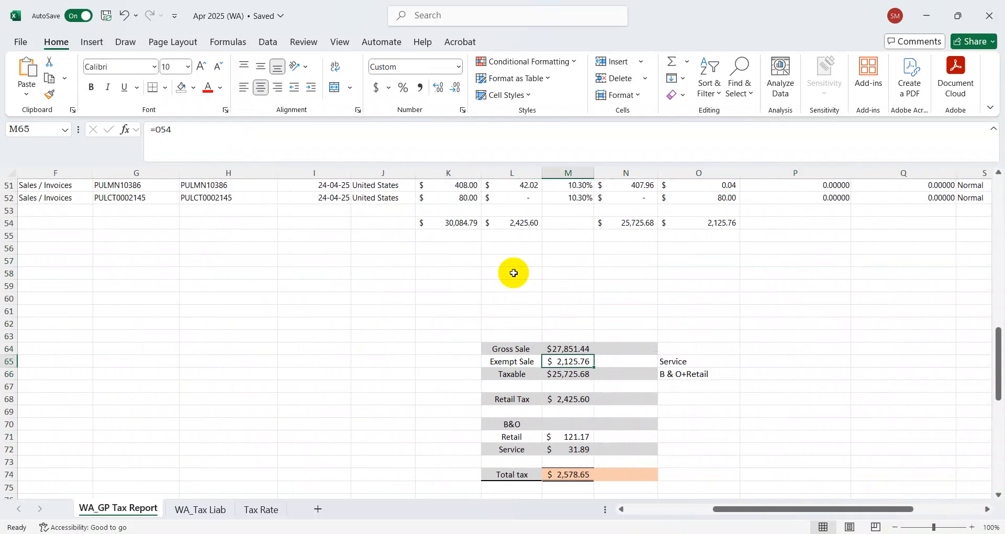
Step: Trace the tax summary lines back up to the tax total formula in L54
{"action": "key", "text": "Left"}
{"action": "key", "text": "Down"}
{"action": "key", "text": "Down"}
{"action": "key", "text": "Down"}
{"action": "key", "text": "Down"}
{"action": "key", "text": "Up"}
{"action": "key", "text": "Up"}
{"action": "key", "text": "Up"}
{"action": "key", "text": "Up"}
{"action": "key", "text": "Up"}
{"action": "key", "text": "Up"}
{"action": "key", "text": "Up"}
{"action": "key", "text": "Up"}
{"action": "key", "text": "Up"}
{"action": "key", "text": "Up"}
{"action": "key", "text": "Up"}
{"action": "key", "text": "Up"}
{"action": "key", "text": "Up"}
{"action": "key", "text": "Up"}
{"action": "key", "text": "Up"}
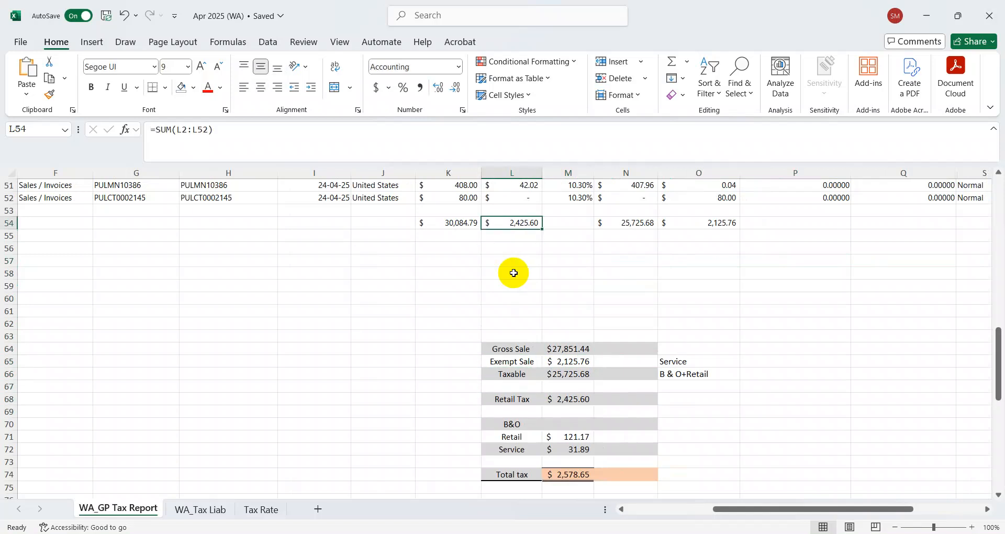
Step: Examine the Gross Sale formula in M64 of the tax summary block
{"action": "key", "text": "Down"}
{"action": "key", "text": "Down"}
{"action": "key", "text": "Down"}
{"action": "key", "text": "Down"}
{"action": "key", "text": "Down"}
{"action": "key", "text": "Down"}
{"action": "key", "text": "Down"}
{"action": "key", "text": "Down"}
{"action": "key", "text": "Down"}
{"action": "key", "text": "Down"}
{"action": "key", "text": "Right"}
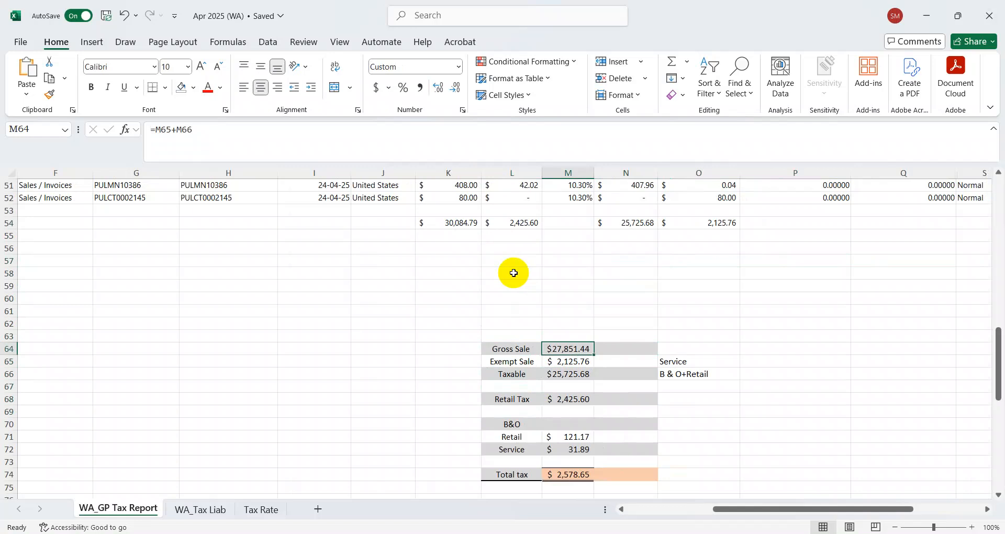
Step: Enter the label Business and Occupation Tax in H64 and autofit column H to its text
{"action": "key", "text": "Left"}
{"action": "key", "text": "Left"}
{"action": "key", "text": "Left"}
{"action": "key", "text": "Left"}
{"action": "key", "text": "Left"}
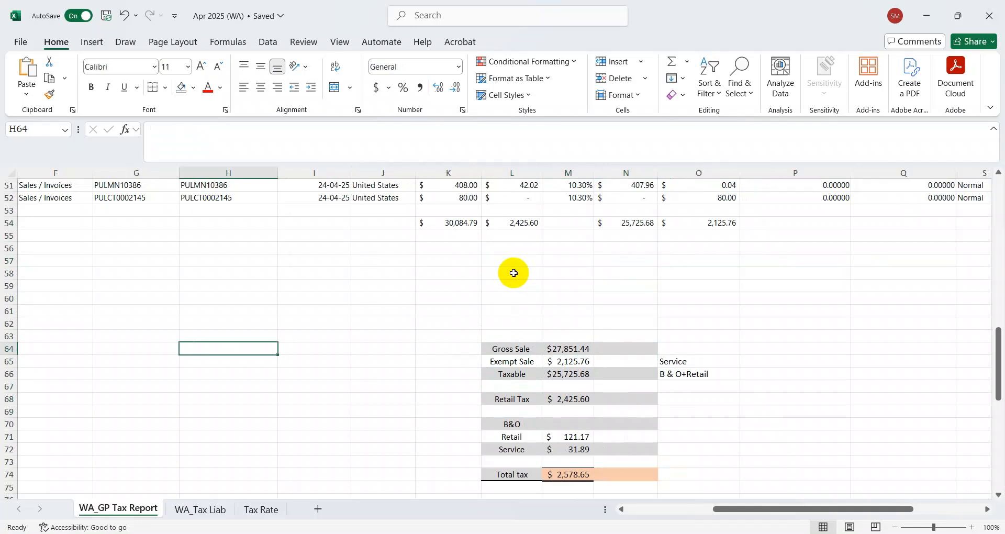
{"action": "type", "text": "Bus"}
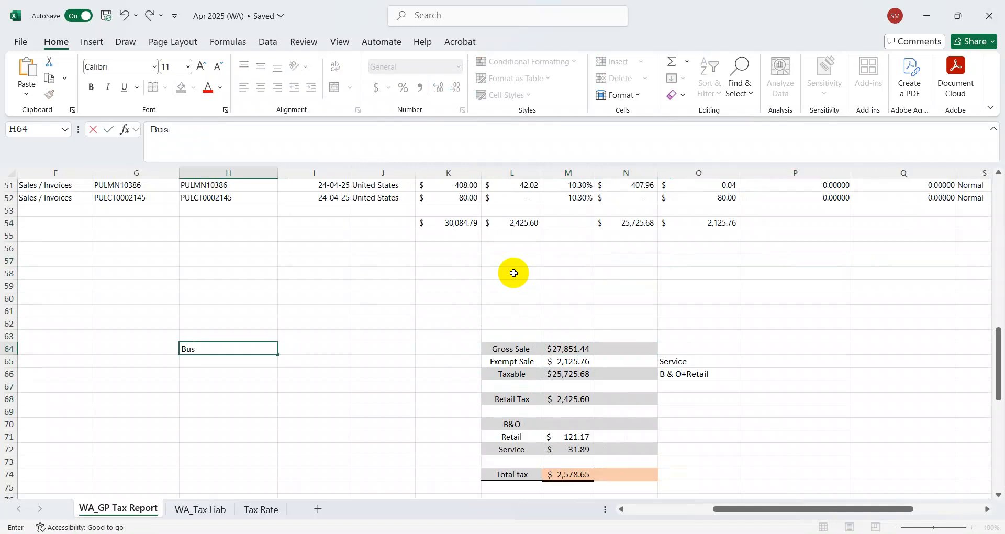
{"action": "type", "text": "iness and Occ"}
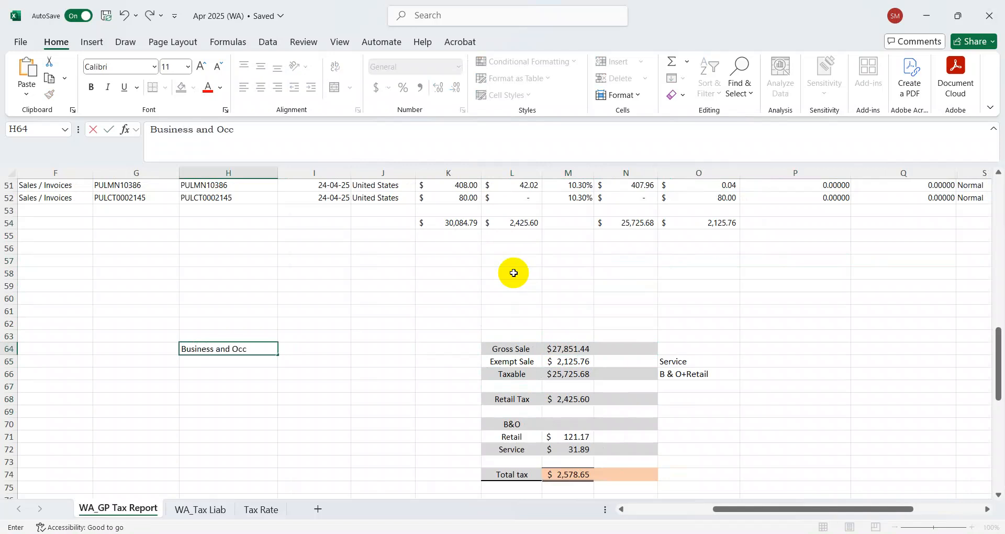
{"action": "type", "text": "upation Tax"}
{"action": "key", "text": "Return"}
{"action": "key", "text": "Up"}
{"action": "key", "text": "alt+h"}
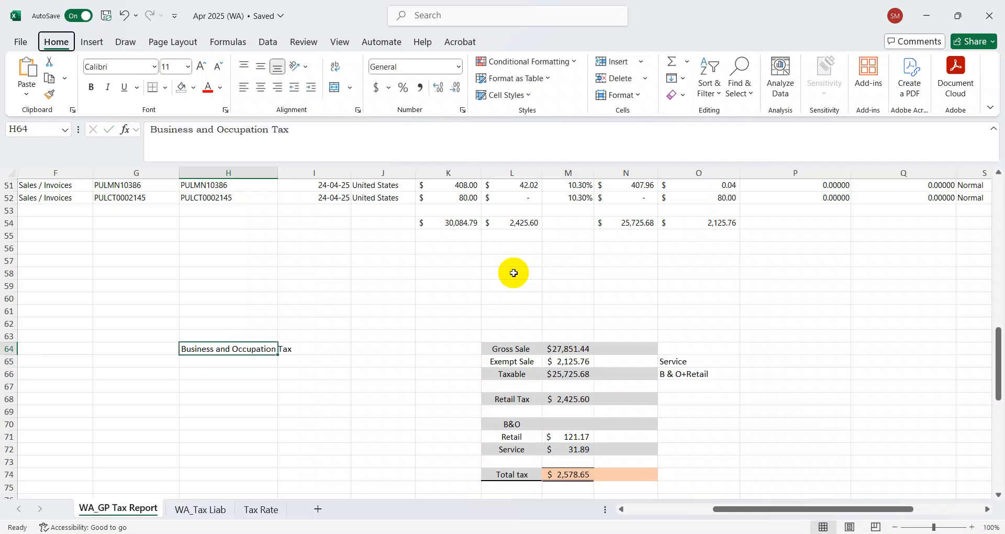
{"action": "key", "text": "o"}
{"action": "key", "text": "i"}
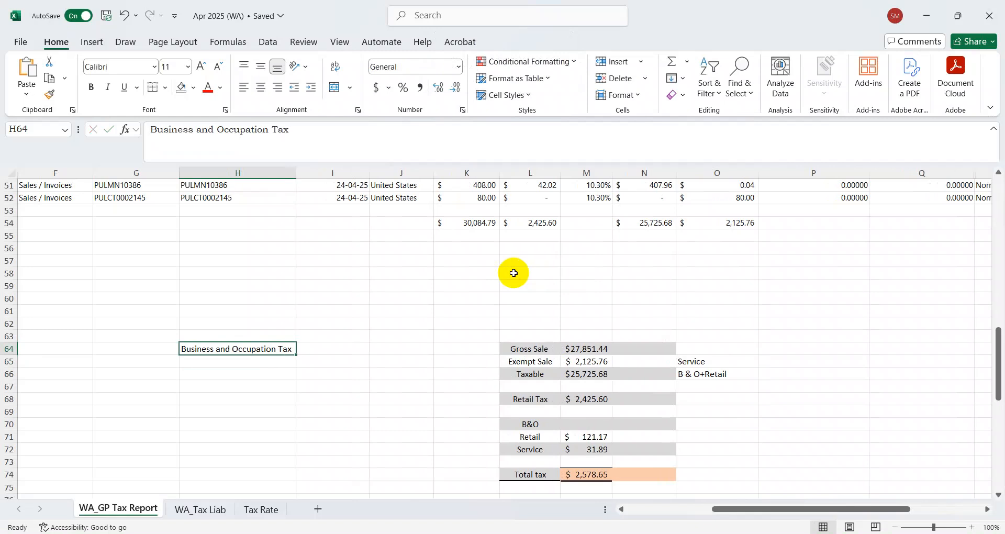
Step: Enter the label Tax Gross Reciepts in I64, beside Business and Occupation Tax
{"action": "key", "text": "Right"}
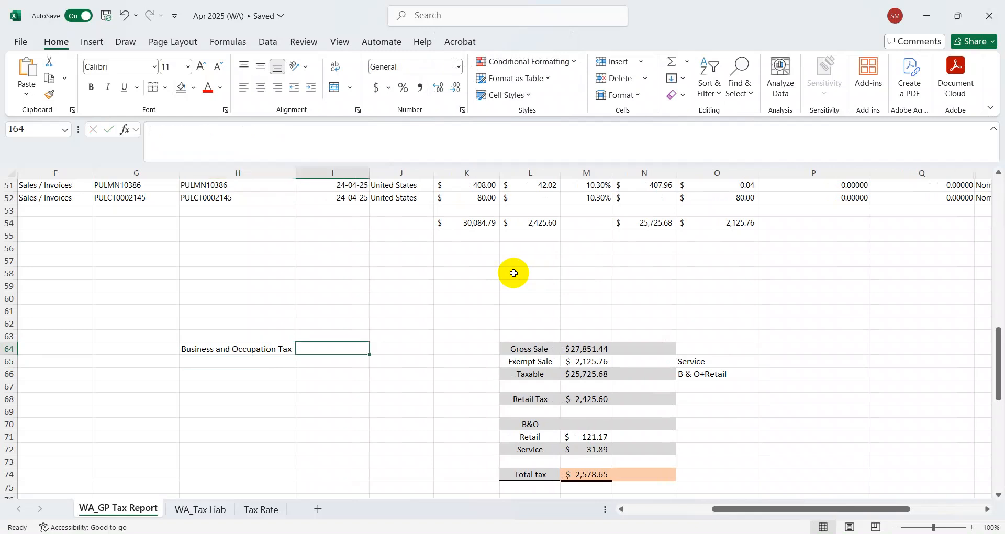
{"action": "type", "text": "Gross"}
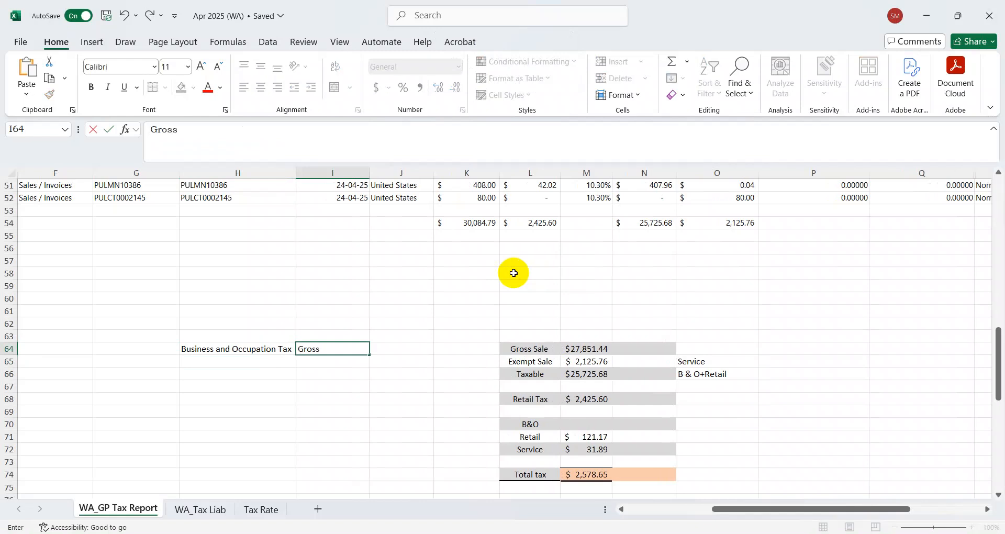
{"action": "type", "text": " Reciepts"}
{"action": "key", "text": "ctrl+Return"}
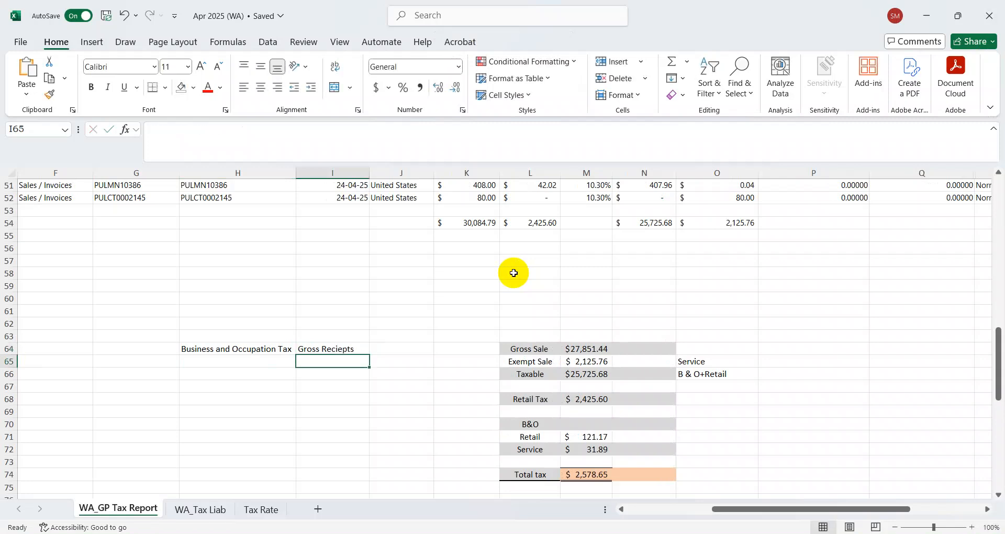
{"action": "key", "text": "F2"}
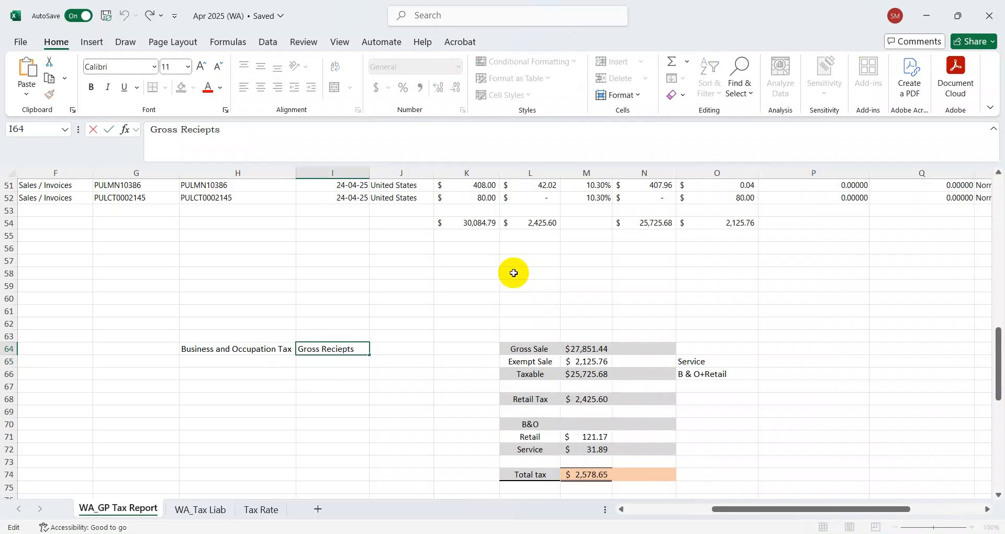
{"action": "key", "text": "Home"}
{"action": "type", "text": "Tax"}
{"action": "key", "text": "Return"}
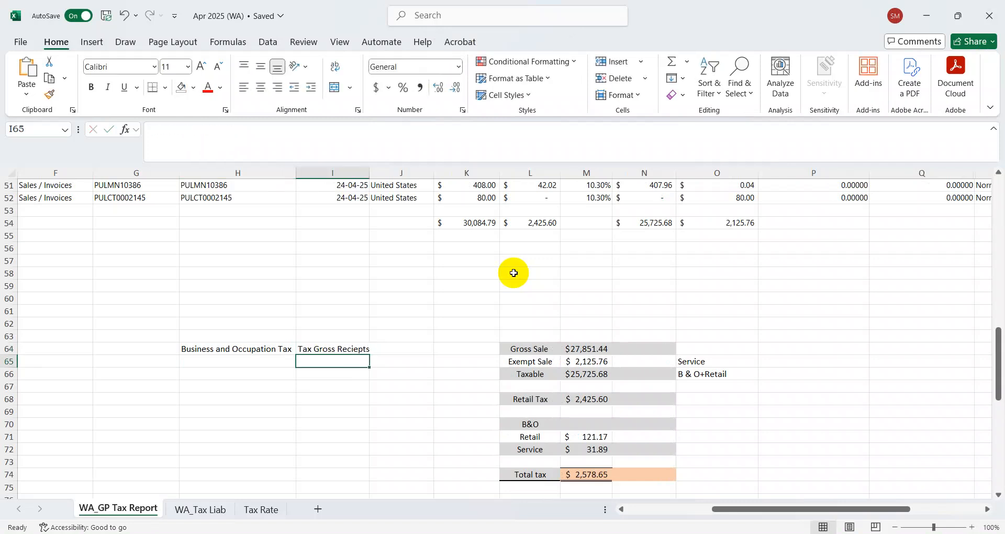
Step: Enter the labels Taxable Sales in H66 and Non Taxables Sales in H67
{"action": "key", "text": "Down"}
{"action": "key", "text": "Down"}
{"action": "key", "text": "Left"}
{"action": "key", "text": "Up"}
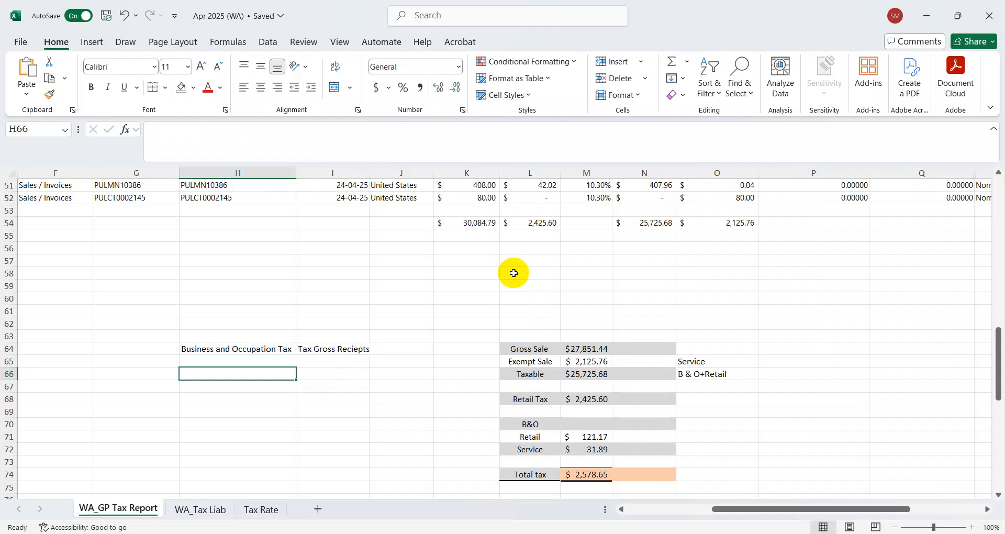
{"action": "type", "text": "Taxbale Sales"}
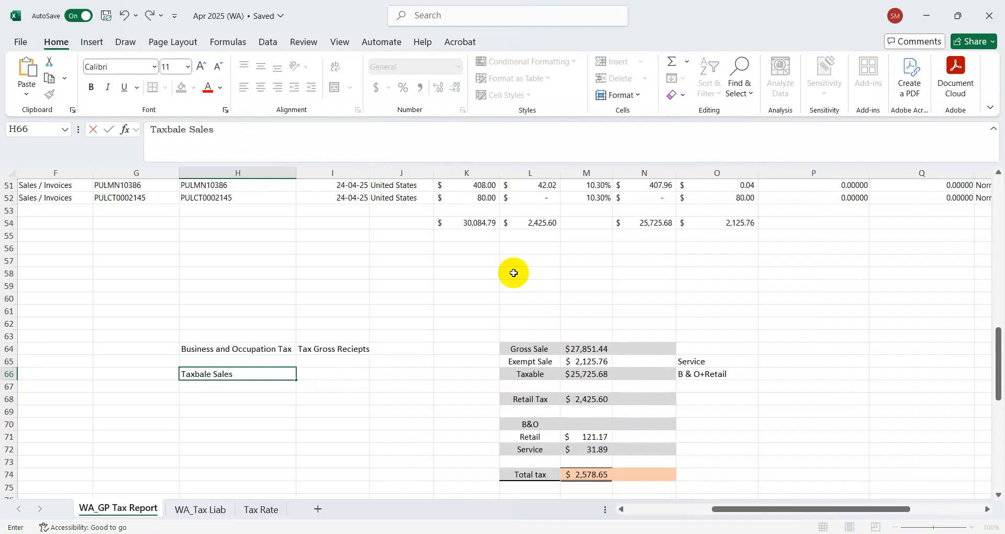
{"action": "key", "text": "Return"}
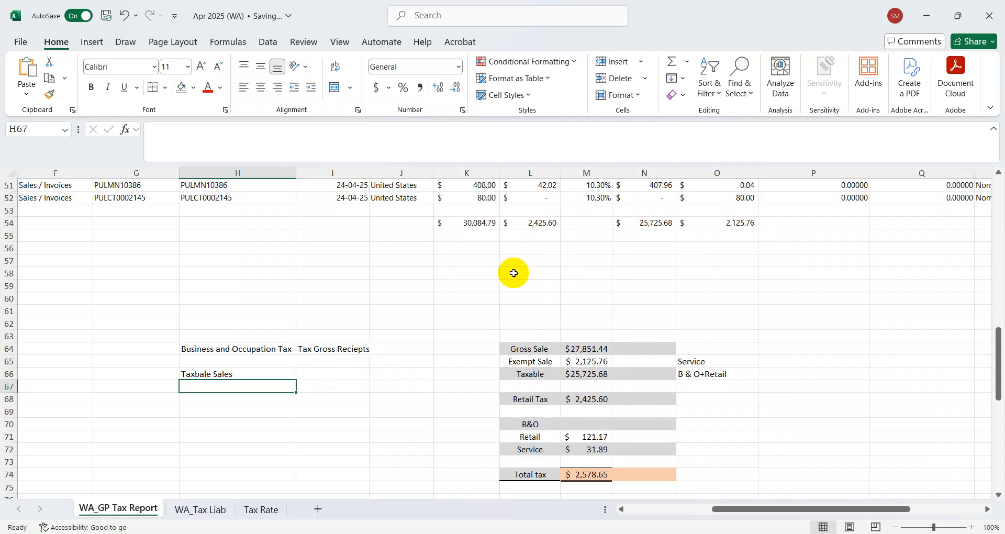
{"action": "key", "text": "Up"}
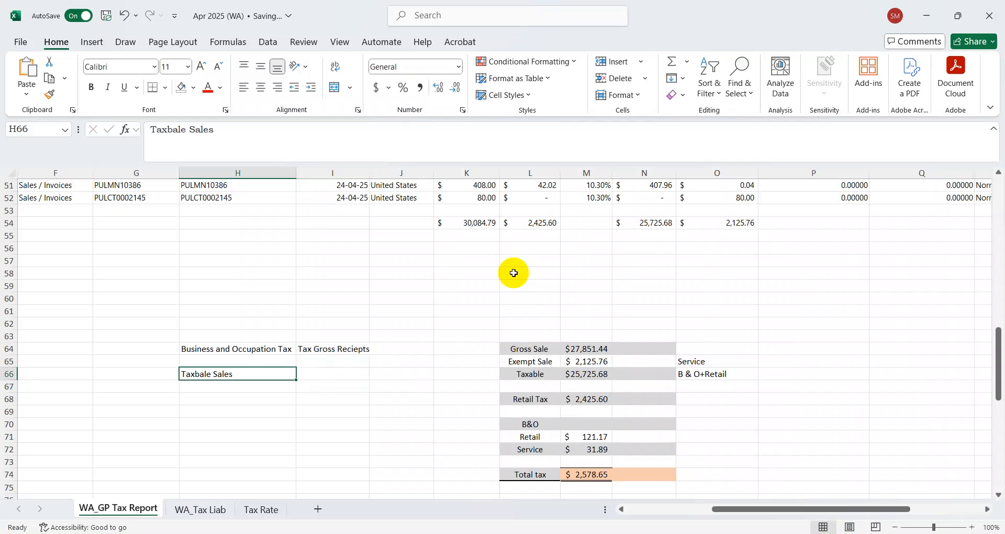
{"action": "type", "text": "Taxbale"}
{"action": "key", "text": "BackSpace"}
{"action": "key", "text": "BackSpace"}
{"action": "key", "text": "BackSpace"}
{"action": "key", "text": "BackSpace"}
{"action": "key", "text": "BackSpace"}
{"action": "type", "text": "able Sales"}
{"action": "key", "text": "Return"}
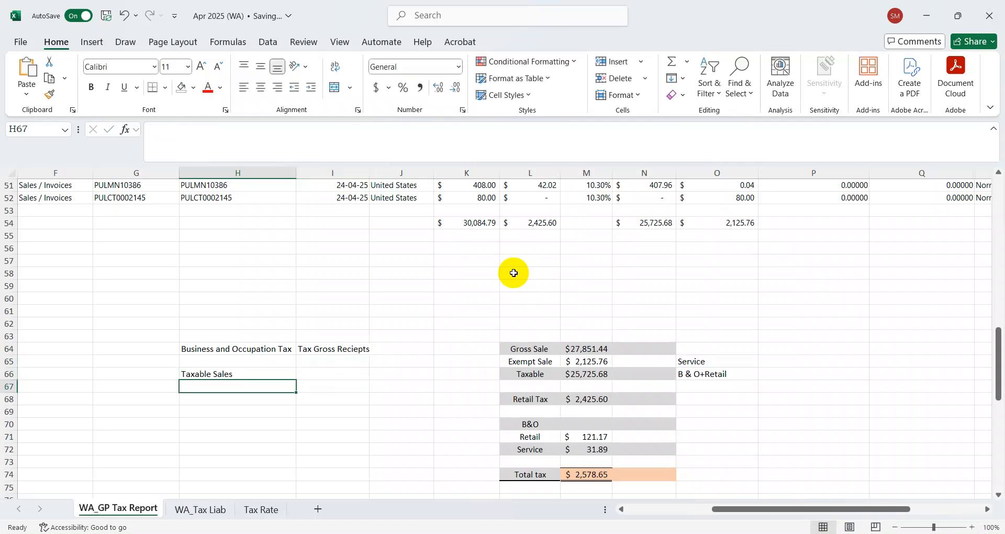
{"action": "type", "text": "Non Taxables Sales"}
{"action": "key", "text": "Return"}
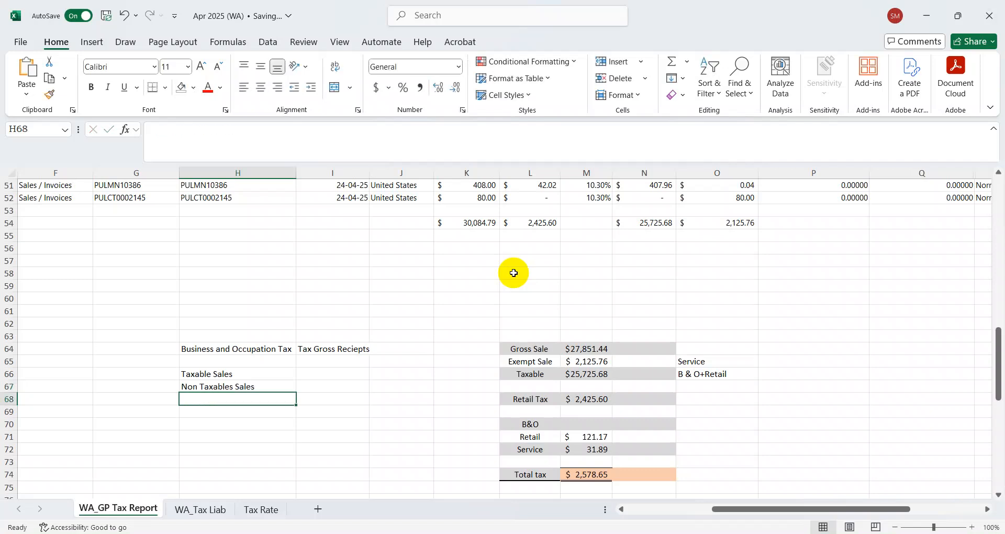
Step: Review the Business and Occupation Tax and Tax Gross Reciepts labels in row 64
{"action": "key", "text": "Up"}
{"action": "key", "text": "Up"}
{"action": "key", "text": "Up"}
{"action": "key", "text": "Up"}
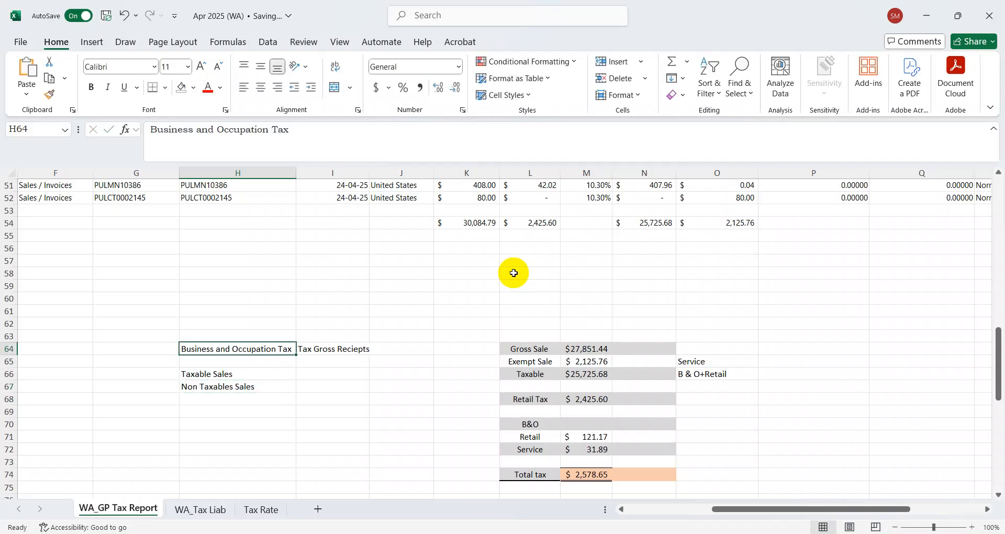
{"action": "key", "text": "Right"}
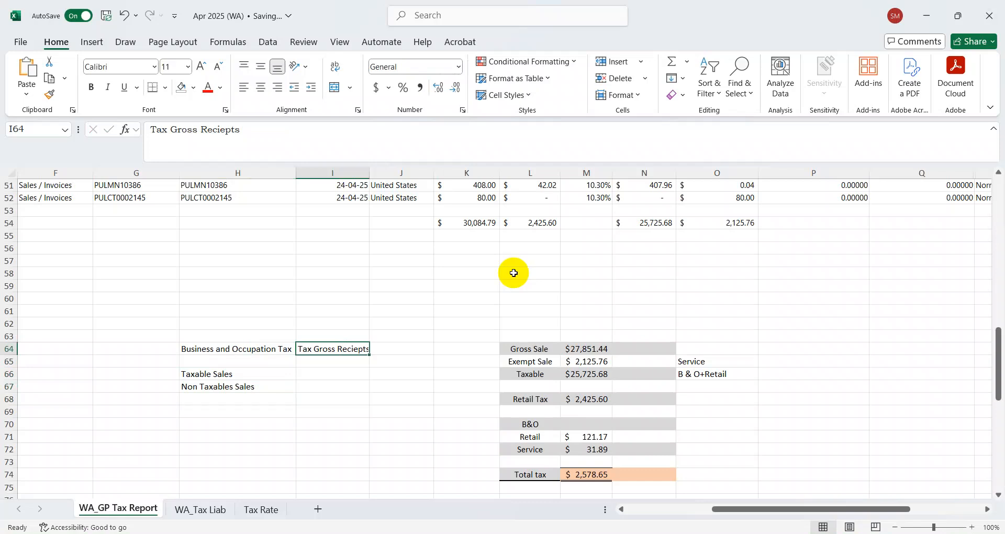
{"action": "key", "text": "Right"}
{"action": "key", "text": "Right"}
{"action": "key", "text": "Left"}
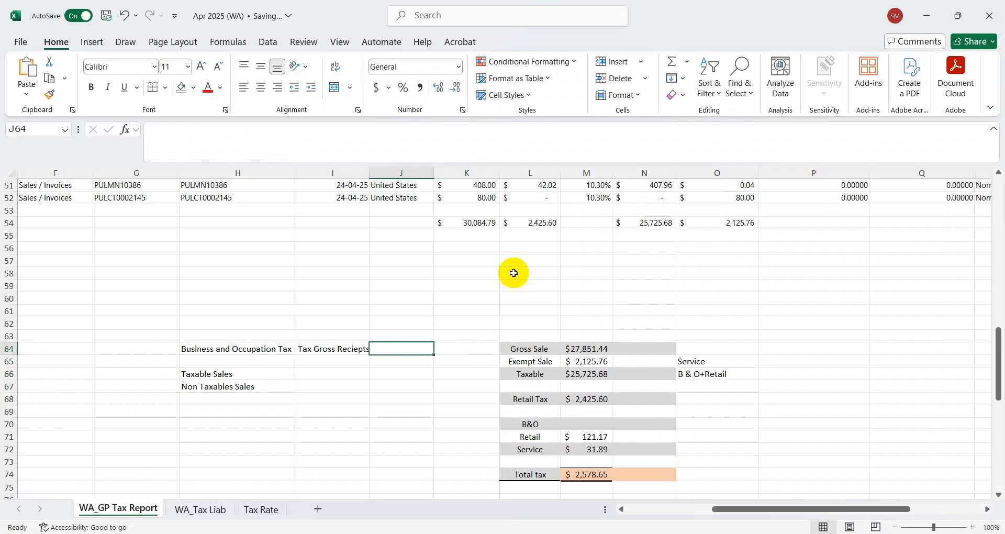
Step: Examine the B&O Retail and Service formulas in M71 and M72 of the tax summary block
{"action": "key", "text": "Right"}
{"action": "key", "text": "Right"}
{"action": "key", "text": "Down"}
{"action": "key", "text": "Down"}
{"action": "key", "text": "Down"}
{"action": "key", "text": "Down"}
{"action": "key", "text": "Down"}
{"action": "key", "text": "Down"}
{"action": "key", "text": "Down"}
{"action": "key", "text": "Down"}
{"action": "key", "text": "Up"}
{"action": "key", "text": "Up"}
{"action": "key", "text": "Down"}
{"action": "key", "text": "Right"}
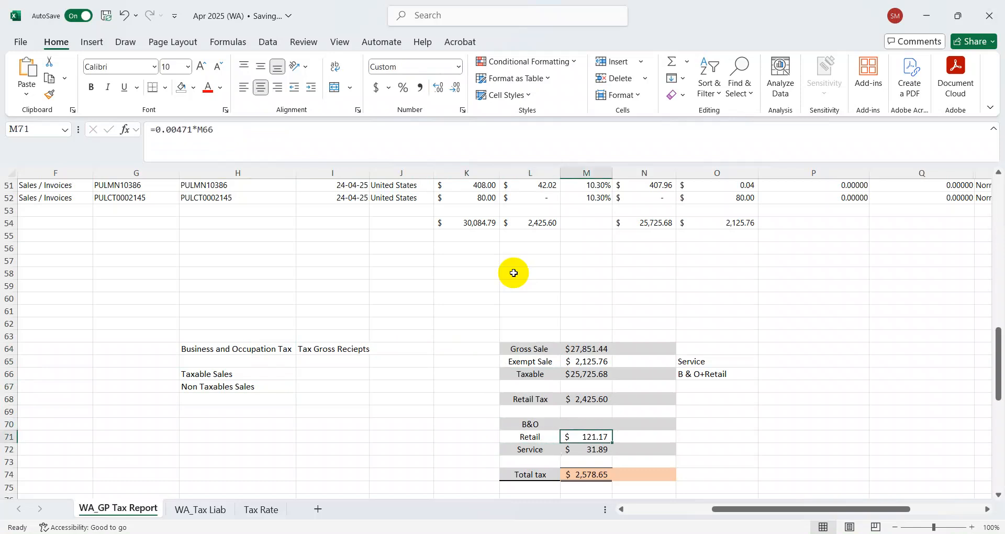
{"action": "key", "text": "F2"}
{"action": "key", "text": "Escape"}
{"action": "key", "text": "Down"}
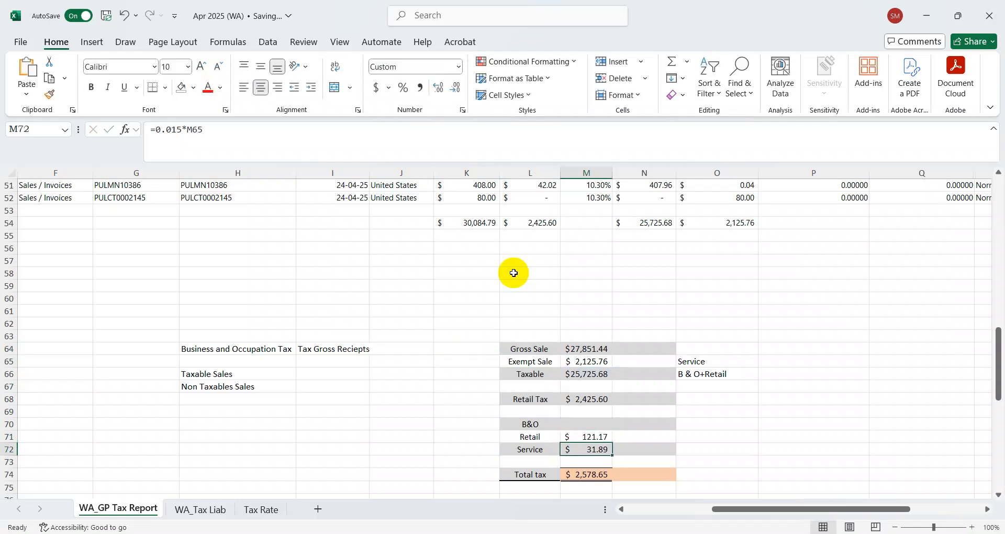
Step: Enter the labels Professional Service in I72 and Retail Sales in I71
{"action": "key", "text": "Left"}
{"action": "key", "text": "Left"}
{"action": "key", "text": "Left"}
{"action": "key", "text": "Left"}
{"action": "type", "text": "Professional Sere"}
{"action": "key", "text": "BackSpace"}
{"action": "type", "text": "vice"}
{"action": "key", "text": "Return"}
{"action": "key", "text": "Up"}
{"action": "key", "text": "Up"}
{"action": "type", "text": "R"}
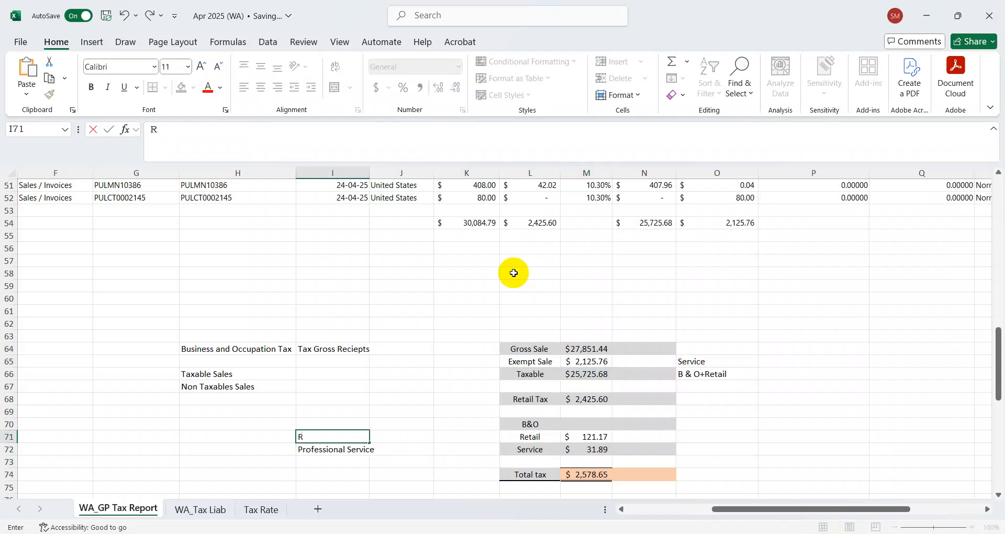
{"action": "type", "text": "etail Sales"}
{"action": "key", "text": "Return"}
Step: Enter the rate 0.471% in J71, beside Retail Sales
{"action": "key", "text": "Up"}
{"action": "key", "text": "Right"}
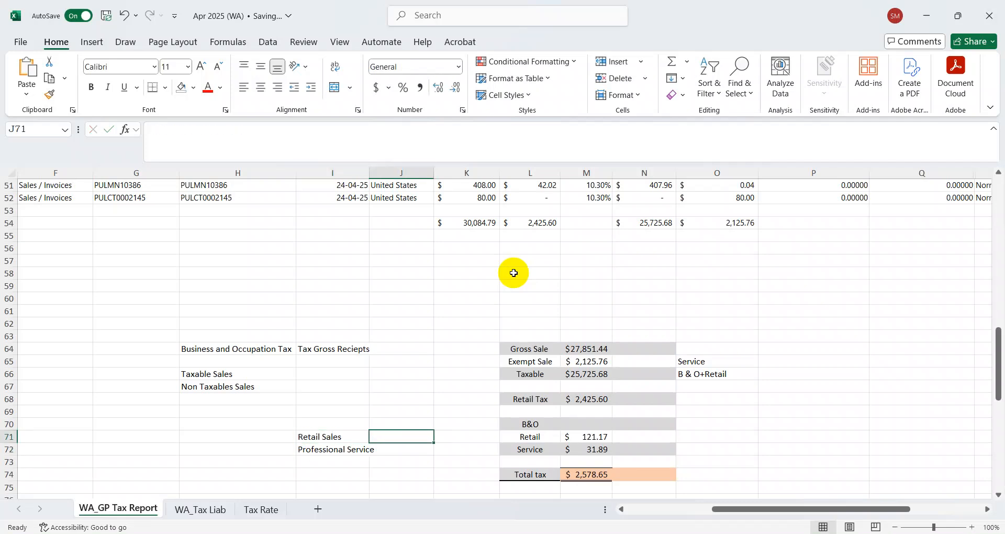
{"action": "type", "text": "0.74"}
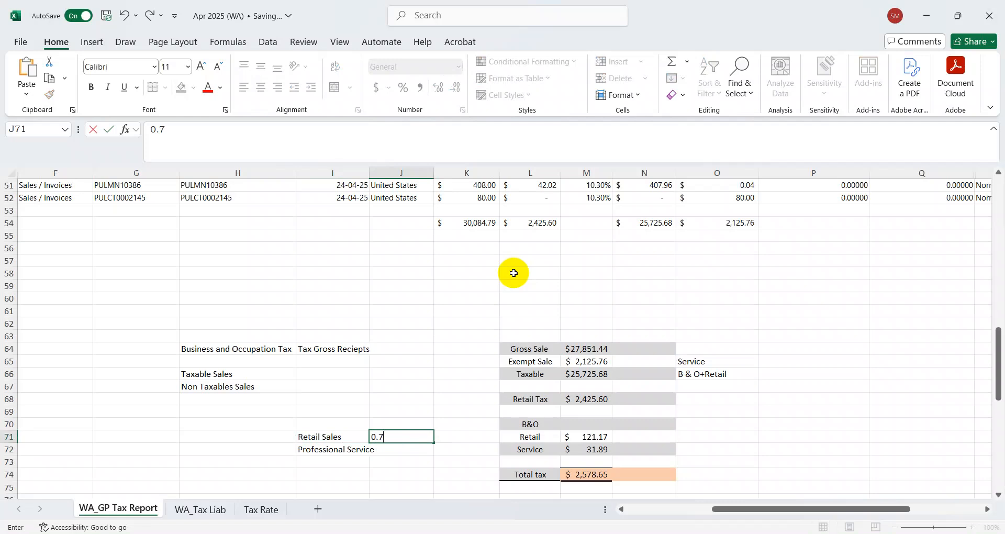
{"action": "key", "text": "BackSpace"}
{"action": "key", "text": "BackSpace"}
{"action": "type", "text": "471%"}
{"action": "key", "text": "Return"}
{"action": "key", "text": "Up"}
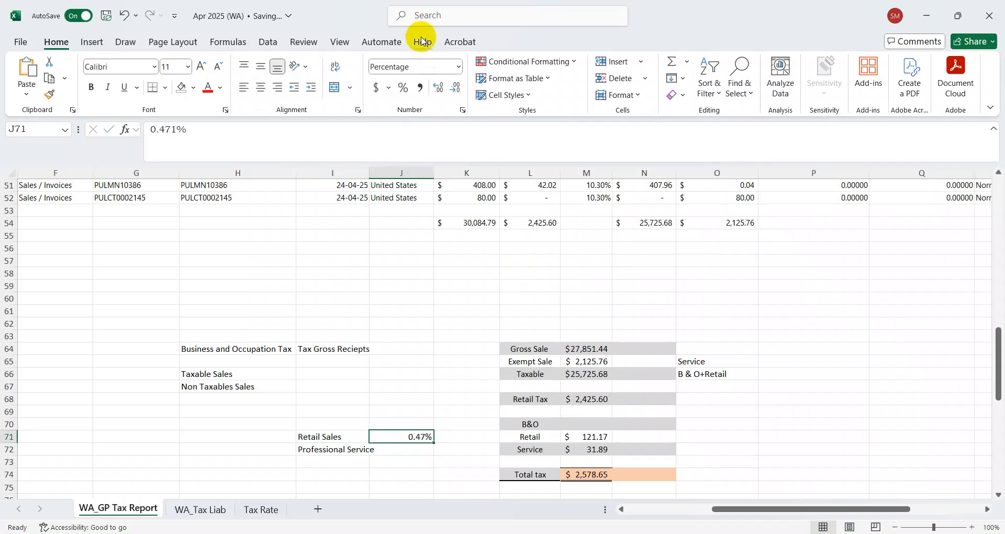
Step: Display the Retail Sales rate in J71 as a percentage with three decimal places
{"action": "left_click", "coordinate": [403, 89]}
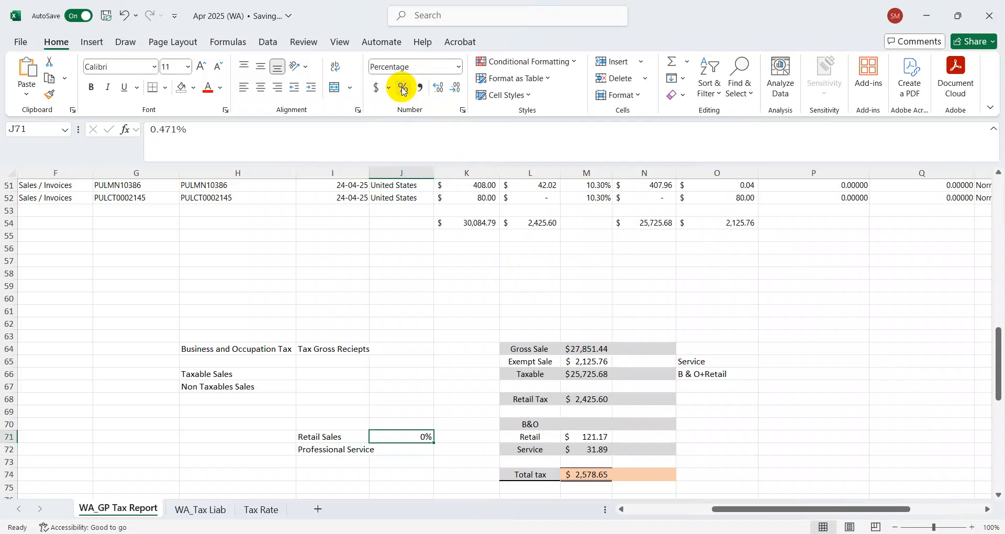
{"action": "key", "text": "ctrl+z"}
{"action": "left_click", "coordinate": [452, 92]}
{"action": "left_click", "coordinate": [446, 93]}
{"action": "left_click", "coordinate": [446, 93]}
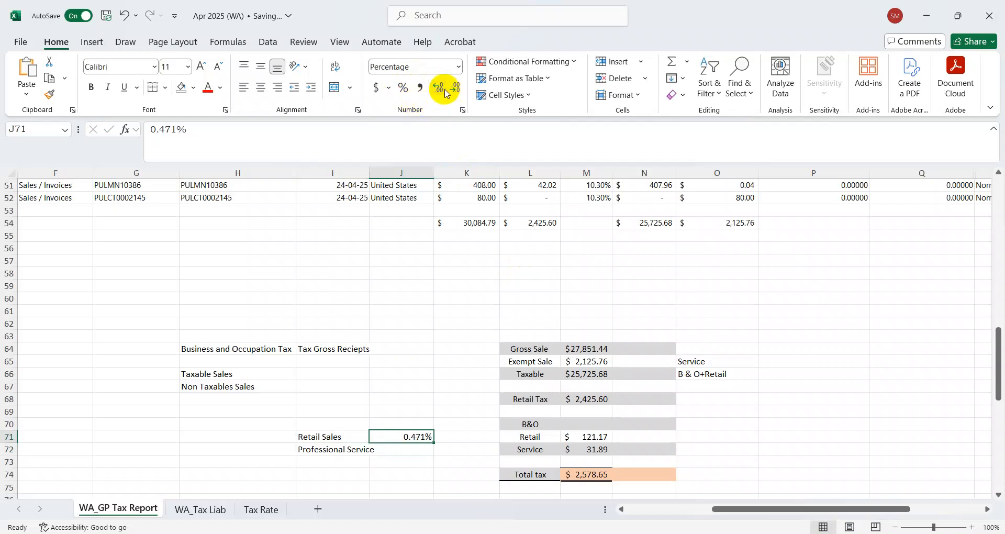
Step: Compare the B&O Retail formula in M71 with the Retail Sales rate in J71
{"action": "key", "text": "Right"}
{"action": "key", "text": "Right"}
{"action": "key", "text": "Right"}
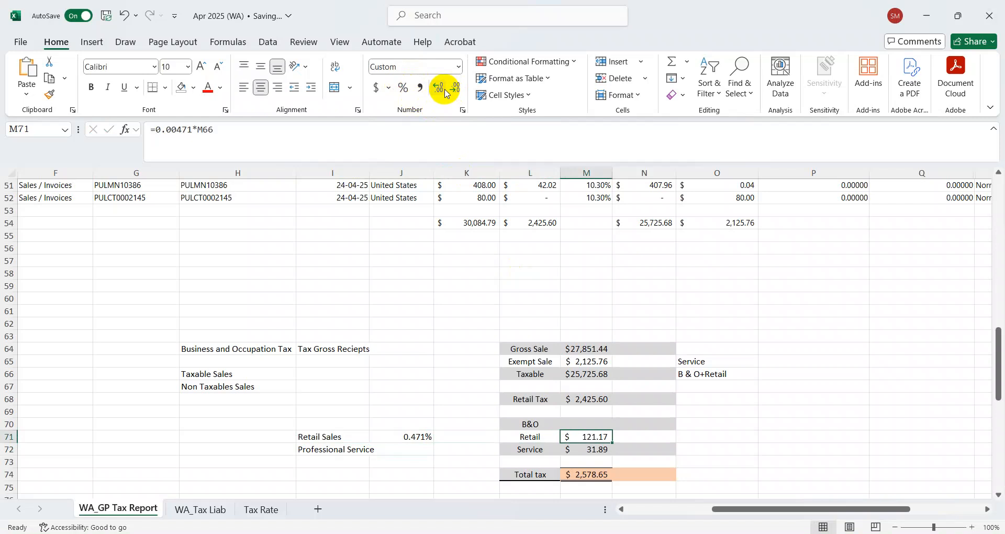
{"action": "key", "text": "F2"}
{"action": "key", "text": "ctrl+Return"}
{"action": "key", "text": "F2"}
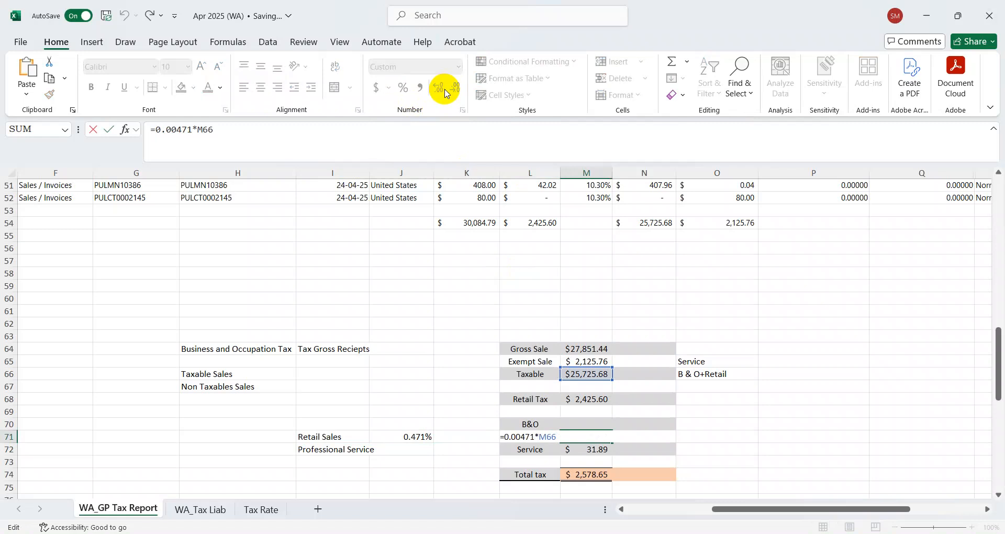
{"action": "key", "text": "ctrl+Return"}
{"action": "key", "text": "Left"}
{"action": "key", "text": "Left"}
{"action": "key", "text": "Left"}
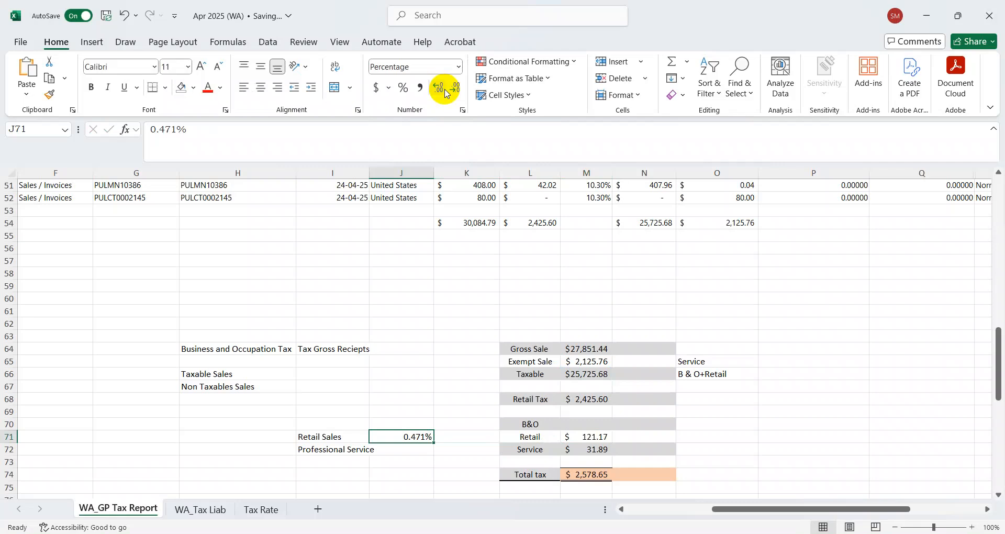
Step: Enter the rate 1.5% in J72, beside Professional Service
{"action": "key", "text": "Down"}
{"action": "key", "text": "Up"}
{"action": "key", "text": "Left"}
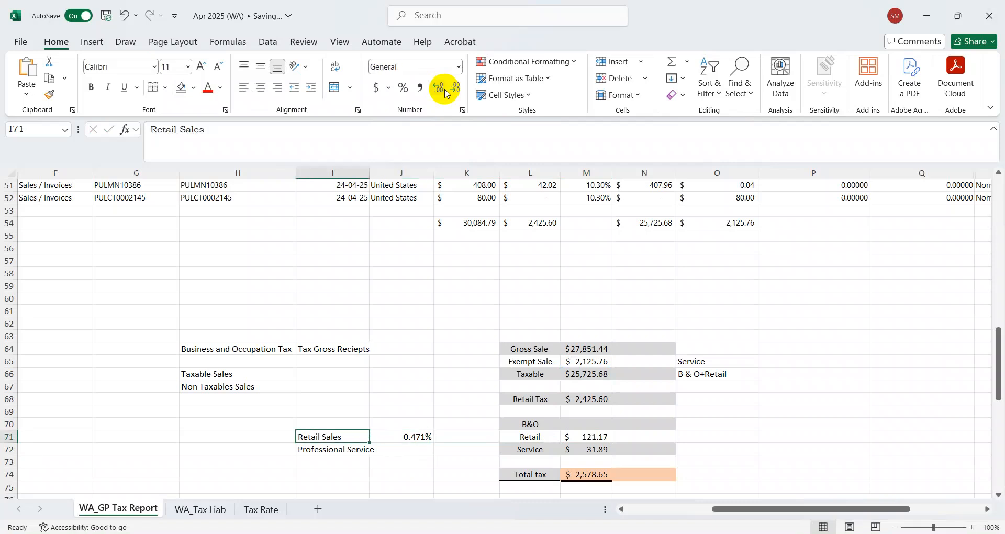
{"action": "key", "text": "Down"}
{"action": "key", "text": "Right"}
{"action": "type", "text": "1.5"}
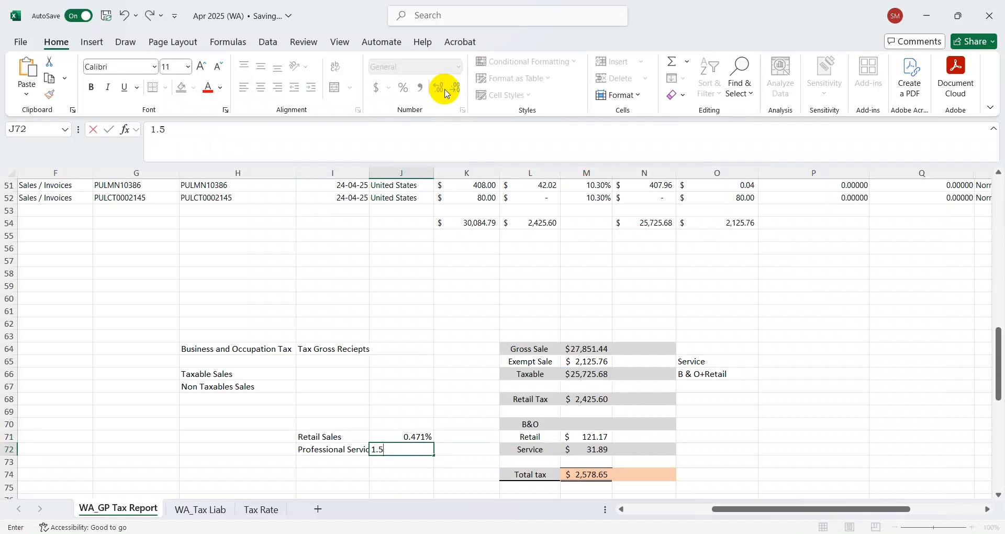
{"action": "key", "text": "Return"}
Step: Examine the B&O Service formula in M72 and the Exempt Sale formula in M65 that it refers to
{"action": "key", "text": "Up"}
{"action": "key", "text": "Right"}
{"action": "key", "text": "Right"}
{"action": "key", "text": "Right"}
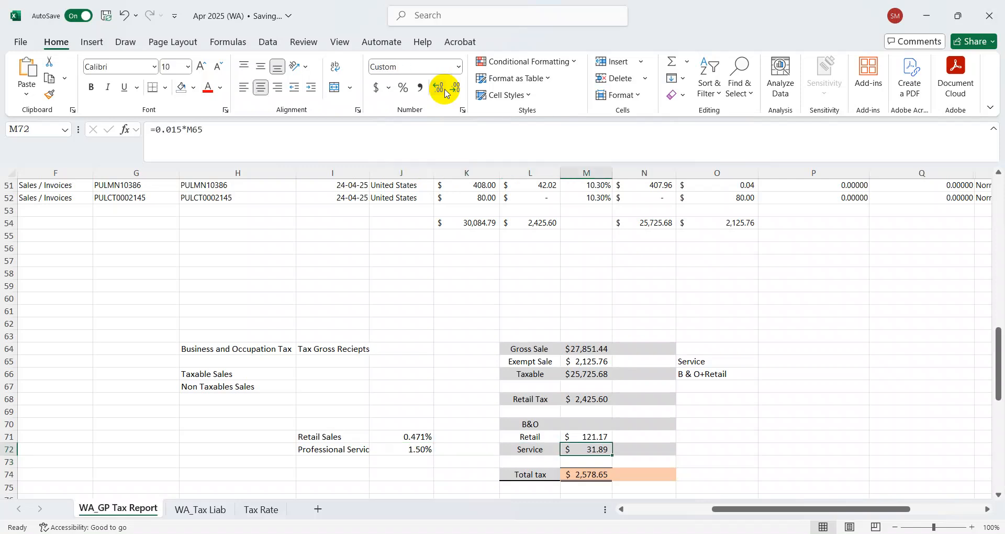
{"action": "key", "text": "F2"}
{"action": "key", "text": "Return"}
{"action": "key", "text": "Up"}
{"action": "key", "text": "Up"}
{"action": "key", "text": "Up"}
{"action": "key", "text": "Up"}
{"action": "key", "text": "Up"}
{"action": "key", "text": "Up"}
{"action": "key", "text": "Up"}
{"action": "key", "text": "Up"}
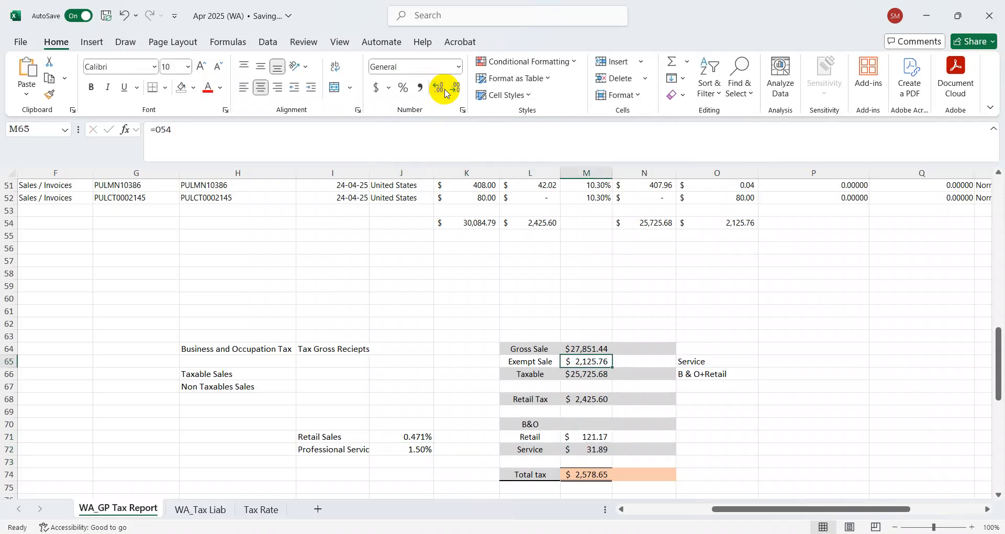
{"action": "key", "text": "F2"}
{"action": "key", "text": "Return"}
Step: Check the Taxable formula in M66 and the Retail Tax formula in M68 of the tax summary
{"action": "key", "text": "F2"}
{"action": "key", "text": "Escape"}
{"action": "key", "text": "Left"}
{"action": "key", "text": "Down"}
{"action": "key", "text": "Down"}
{"action": "key", "text": "Right"}
{"action": "key", "text": "Up"}
{"action": "key", "text": "Down"}
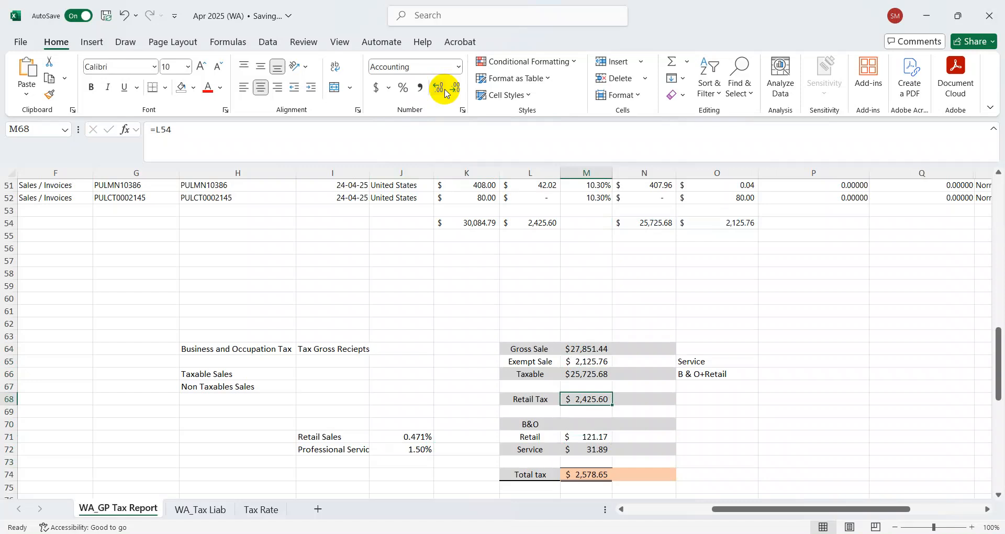
Step: Look over the pivot table of taxable sales and tax by city and county, and return to Gross Sale in M64
{"action": "key", "text": "ctrl+Left"}
{"action": "key", "text": "ctrl+Left"}
{"action": "key", "text": "ctrl+Left"}
{"action": "key", "text": "ctrl+Left"}
{"action": "key", "text": "Right"}
{"action": "key", "text": "ctrl+Down"}
{"action": "key", "text": "ctrl+Up"}
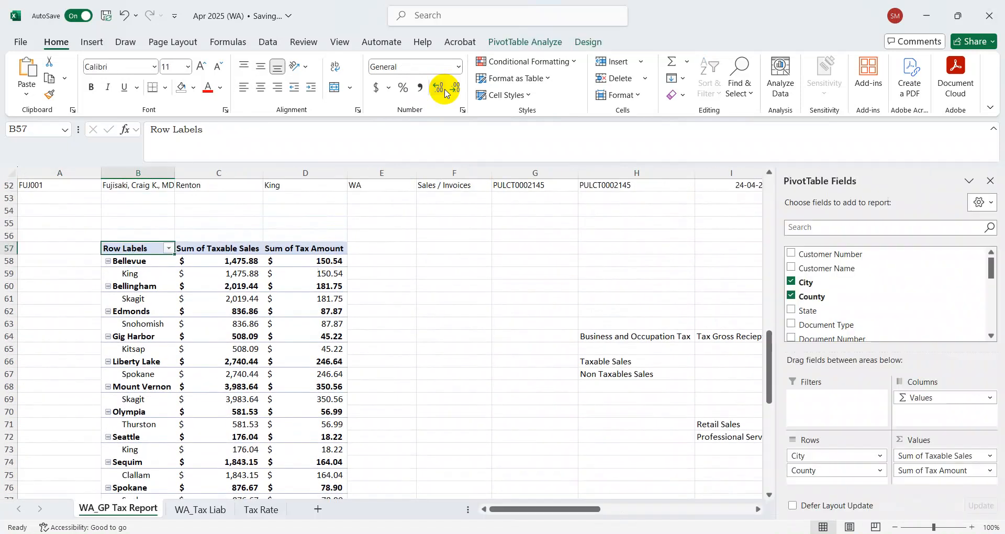
{"action": "key", "text": "Right"}
{"action": "key", "text": "Right"}
{"action": "key", "text": "Right"}
{"action": "key", "text": "Right"}
{"action": "key", "text": "Right"}
{"action": "key", "text": "Right"}
{"action": "key", "text": "Right"}
{"action": "key", "text": "Right"}
{"action": "key", "text": "Right"}
{"action": "key", "text": "Right"}
{"action": "key", "text": "Right"}
{"action": "key", "text": "Right"}
{"action": "key", "text": "Right"}
{"action": "key", "text": "Right"}
{"action": "key", "text": "Left"}
{"action": "key", "text": "Left"}
{"action": "key", "text": "Left"}
{"action": "key", "text": "ctrl+Down"}
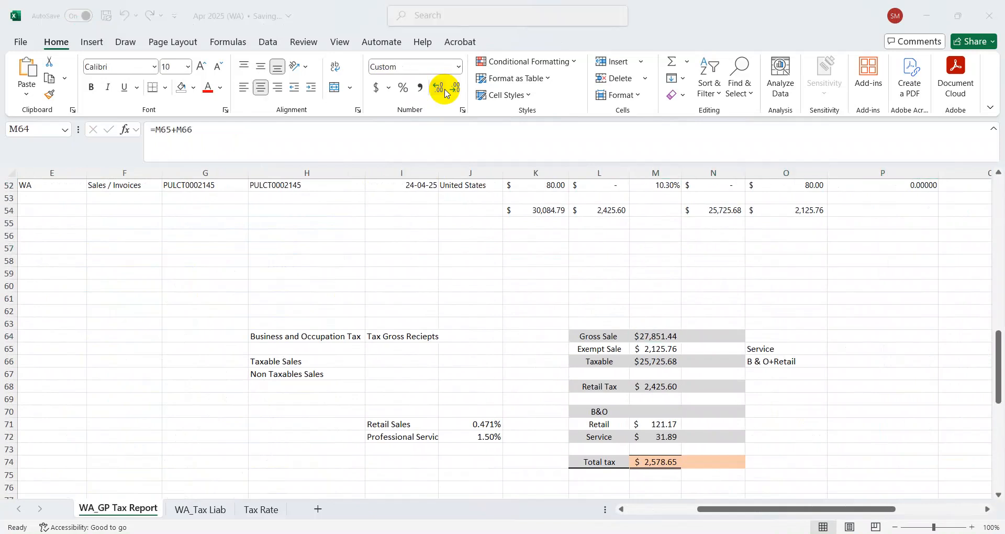
Step: Switch to the My DOR site in Chrome, check the April 2025 return's due date, and start filing that return
{"action": "key", "text": "alt+Tab"}
{"action": "key", "text": "alt+Tab"}
{"action": "key", "text": "alt+Tab"}
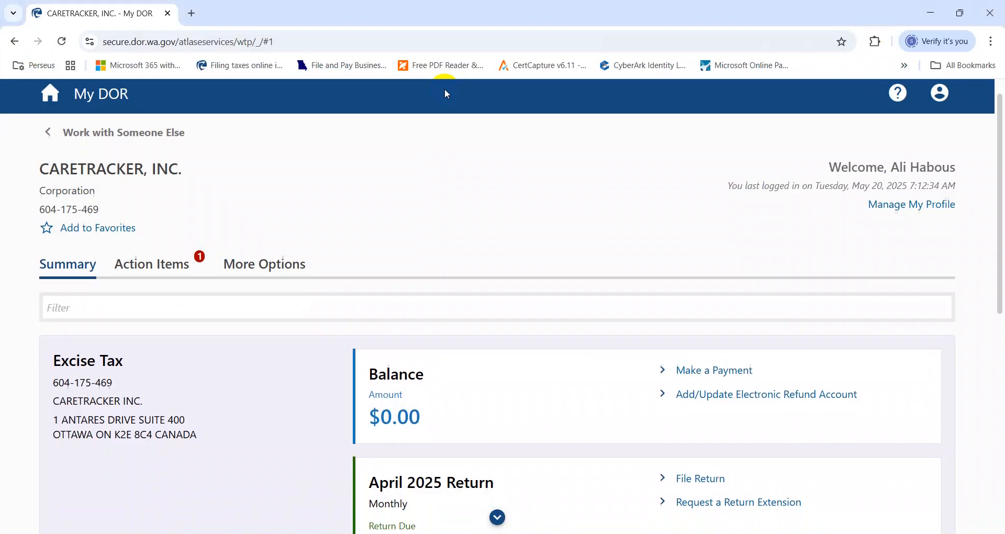
{"action": "scroll", "coordinate": [446, 93], "scroll_direction": "down", "scroll_amount": 8}
{"action": "scroll", "coordinate": [447, 93], "scroll_direction": "up", "scroll_amount": 1}
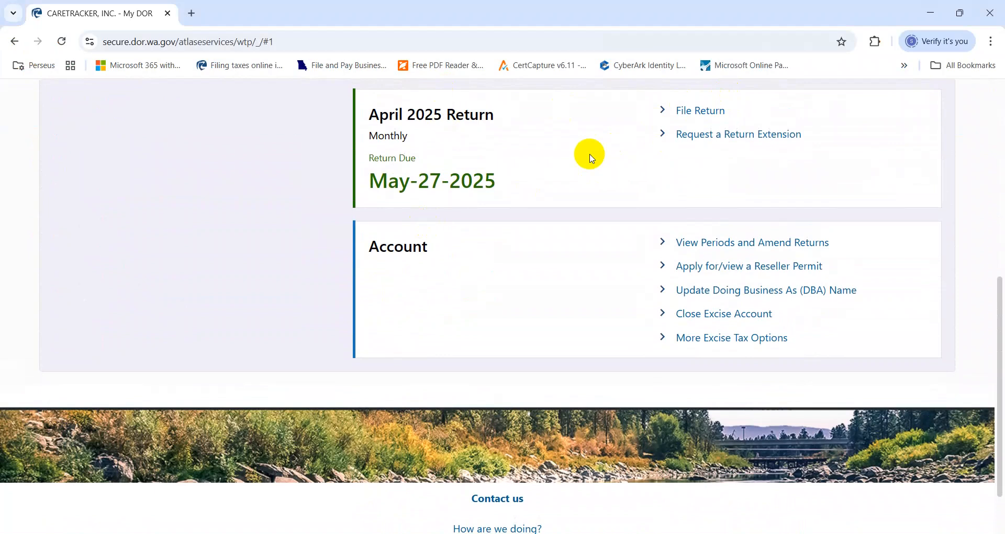
{"action": "left_click_drag", "start_coordinate": [505, 174], "coordinate": [369, 110]}
{"action": "left_click", "coordinate": [846, 139]}
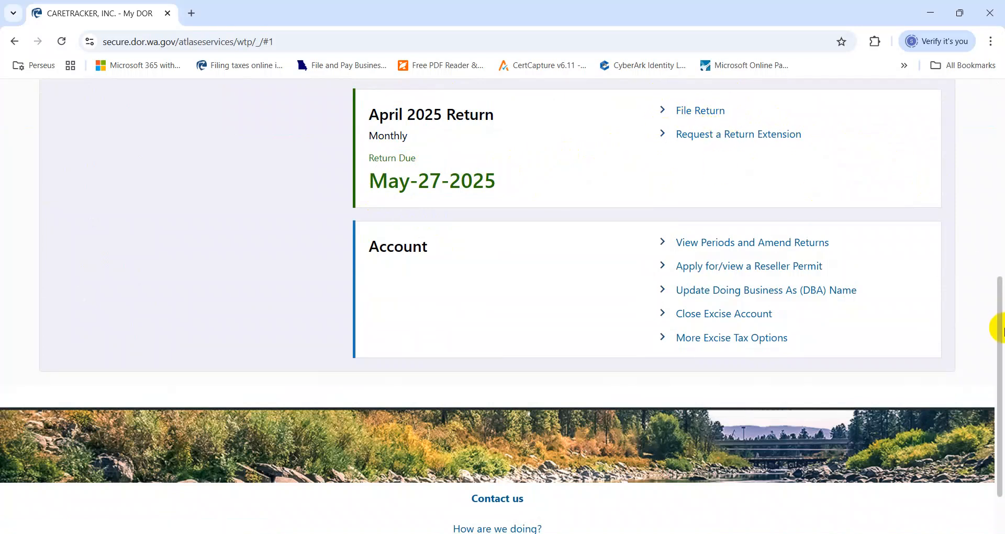
{"action": "left_click_drag", "start_coordinate": [1001, 330], "coordinate": [998, 321]}
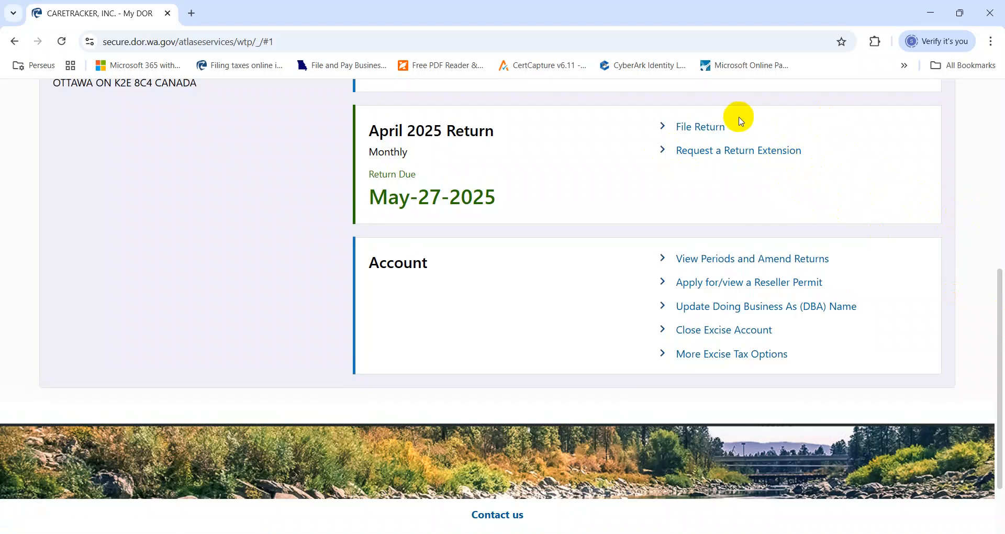
{"action": "left_click", "coordinate": [702, 124]}
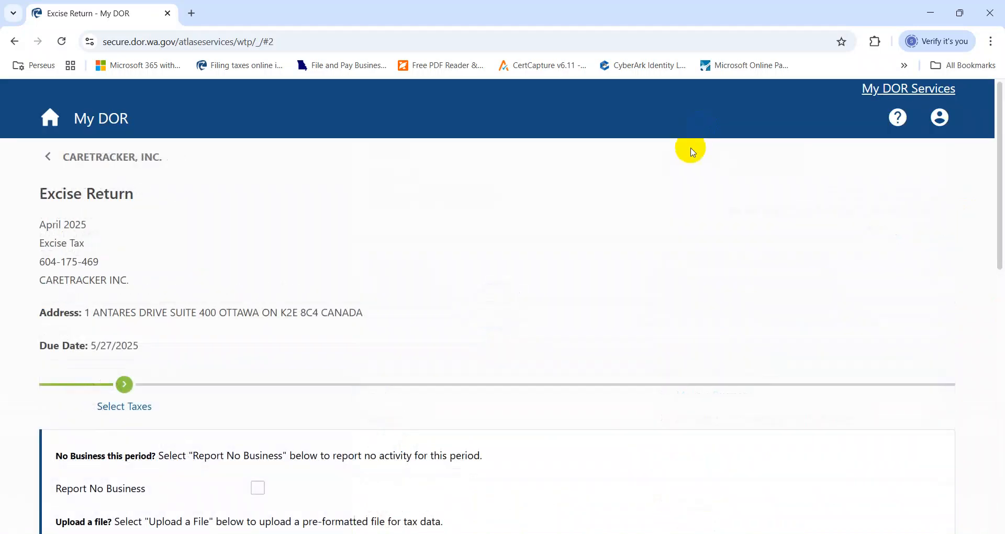
Step: Review the selected tax classifications of the excise return and continue to the Business & Occupation section
{"action": "left_click_drag", "start_coordinate": [1001, 165], "coordinate": [987, 293]}
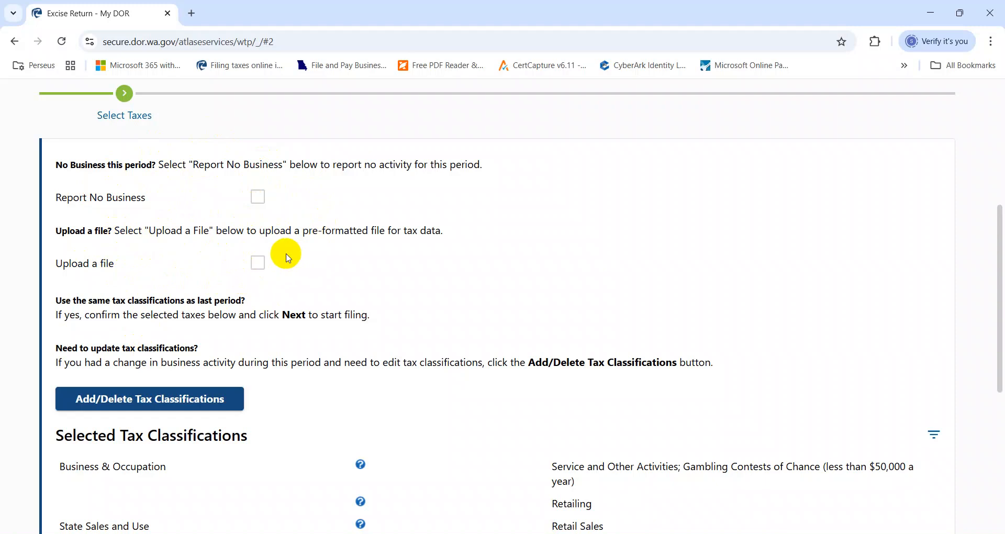
{"action": "left_click_drag", "start_coordinate": [1000, 261], "coordinate": [984, 316]}
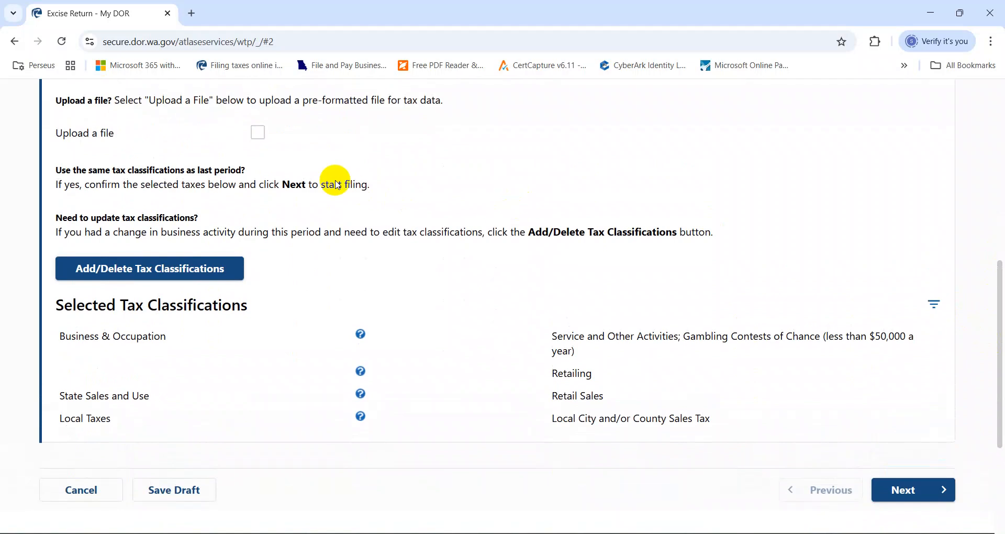
{"action": "left_click_drag", "start_coordinate": [994, 359], "coordinate": [954, 386]}
{"action": "left_click", "coordinate": [896, 291]}
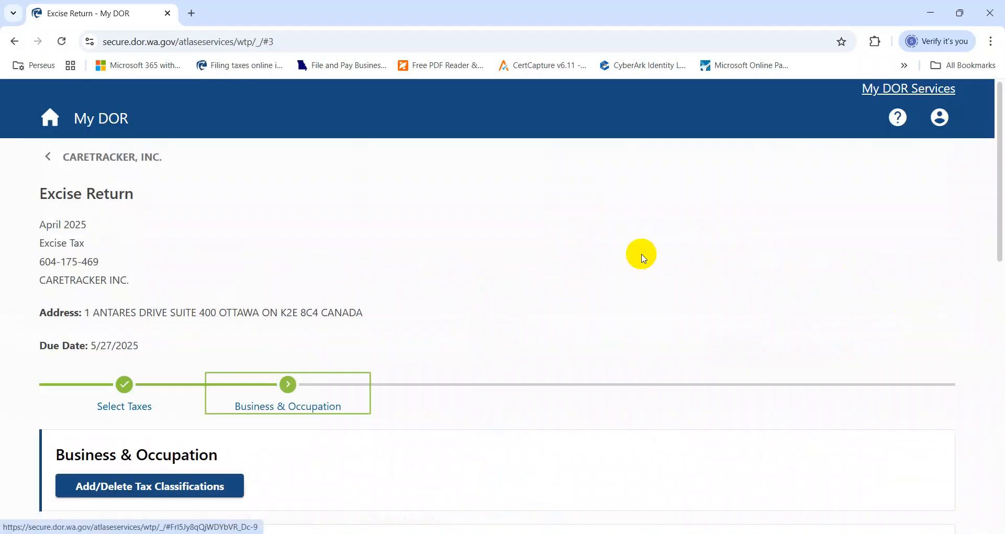
Step: Fill in the Retailing gross amount with the Taxable figure 25,725.68 copied from M66 of the Excel workbook
{"action": "scroll", "coordinate": [643, 258], "scroll_direction": "down", "scroll_amount": 1}
{"action": "scroll", "coordinate": [643, 257], "scroll_direction": "down", "scroll_amount": 3}
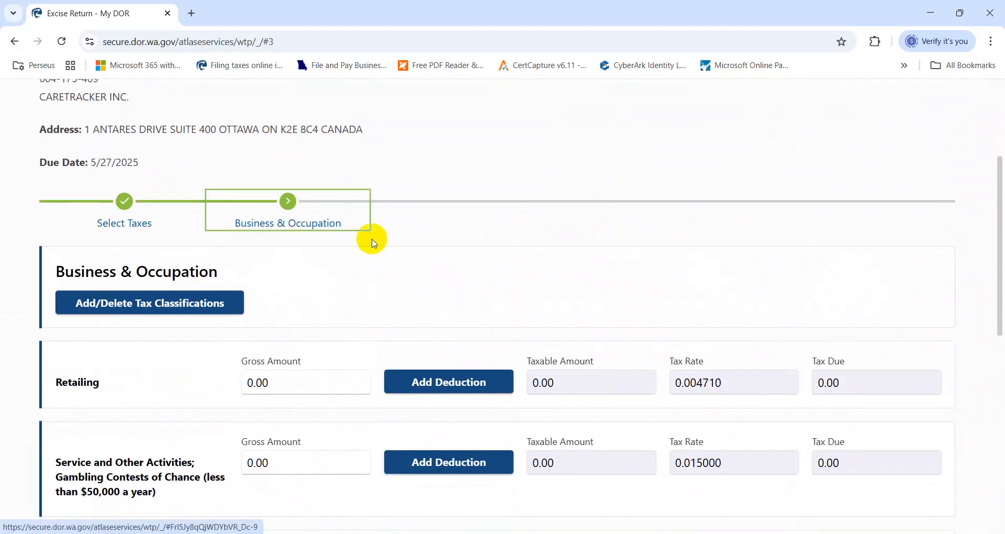
{"action": "left_click_drag", "start_coordinate": [1000, 249], "coordinate": [998, 305]}
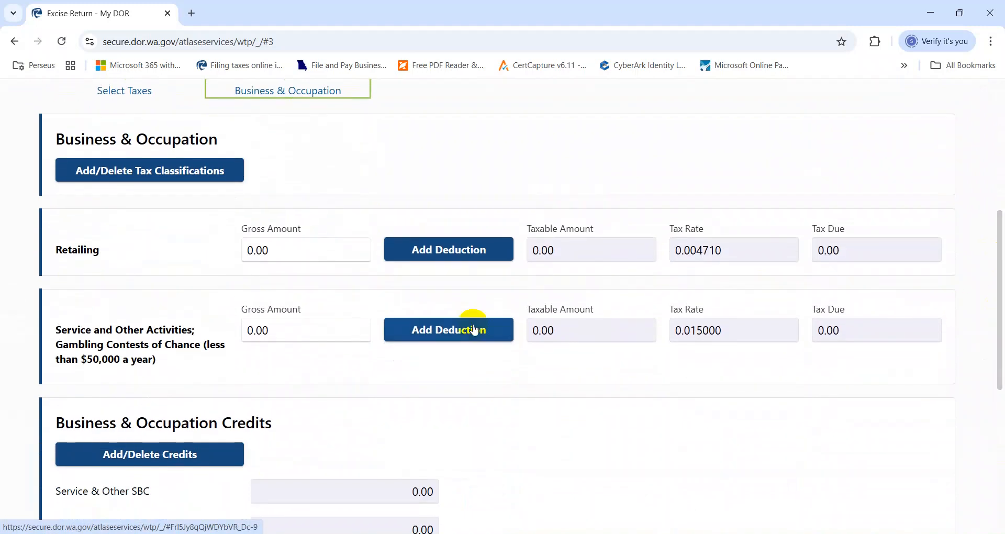
{"action": "left_click_drag", "start_coordinate": [102, 261], "coordinate": [40, 254]}
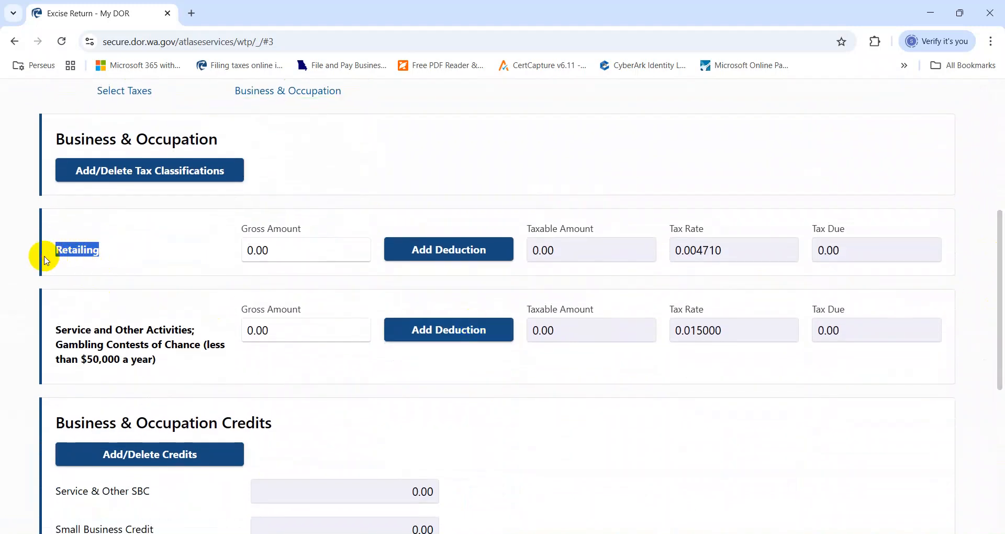
{"action": "left_click", "coordinate": [298, 263]}
{"action": "key", "text": "alt+Tab"}
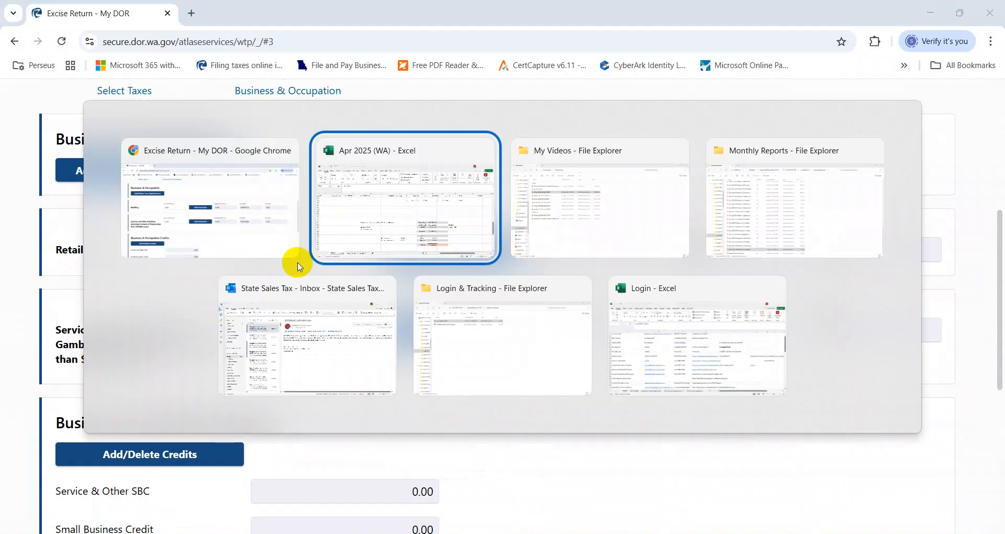
{"action": "key", "text": "Down"}
{"action": "key", "text": "Down"}
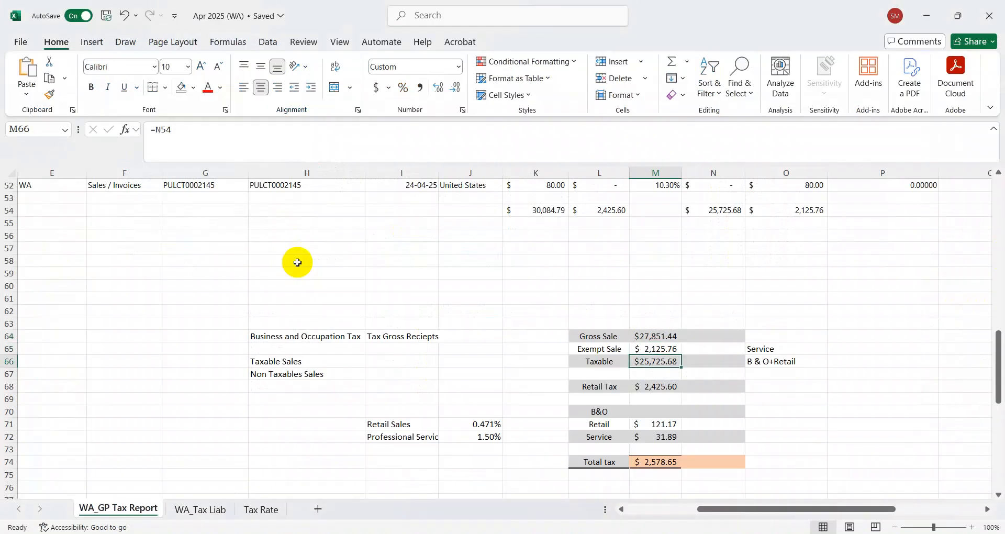
{"action": "key", "text": "ctrl+c"}
{"action": "key", "text": "alt+Tab"}
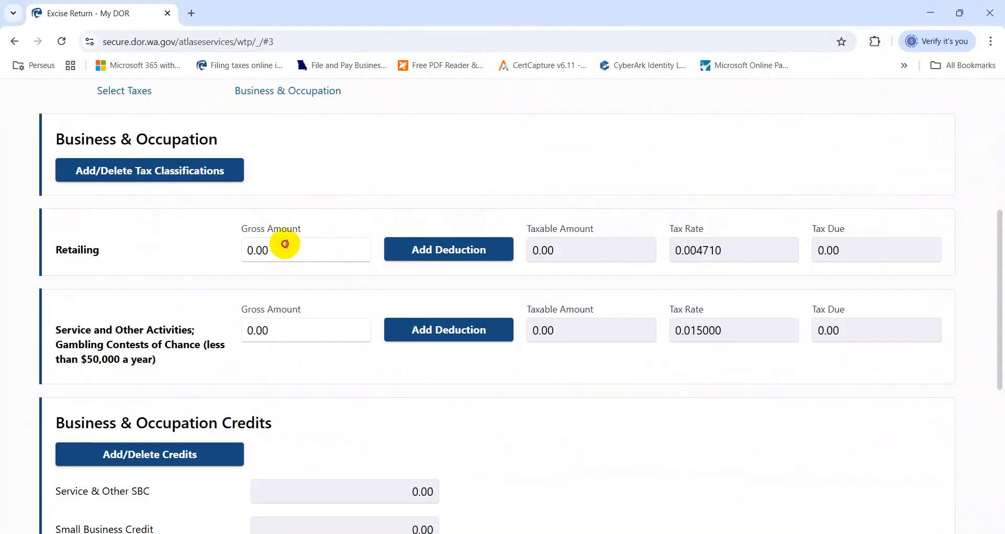
{"action": "left_click", "coordinate": [286, 249]}
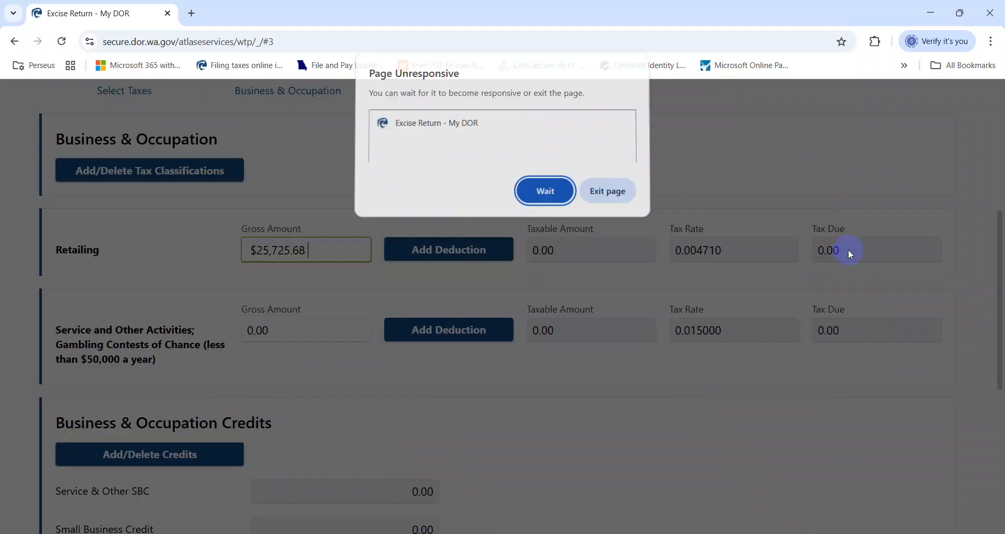
{"action": "left_click", "coordinate": [542, 194]}
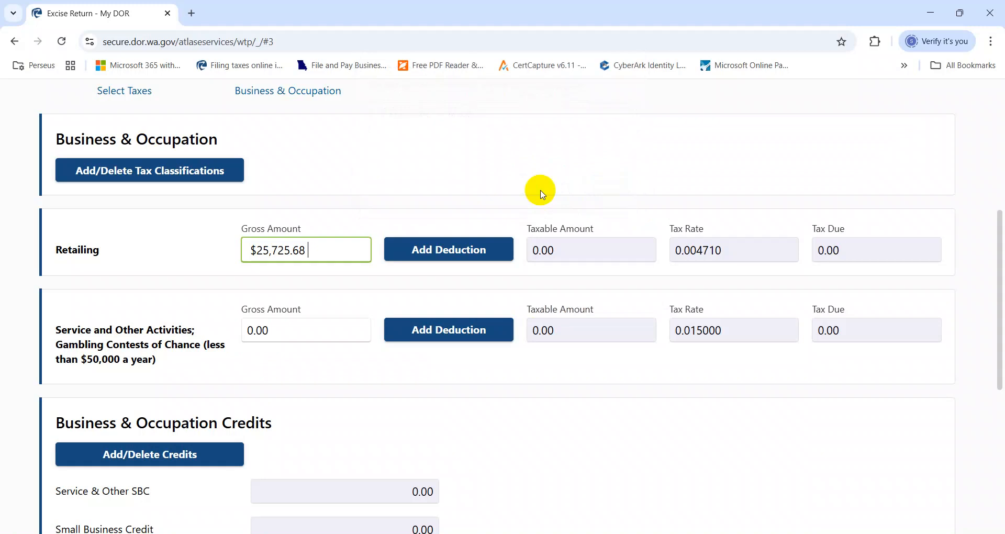
{"action": "key", "text": "Tab"}
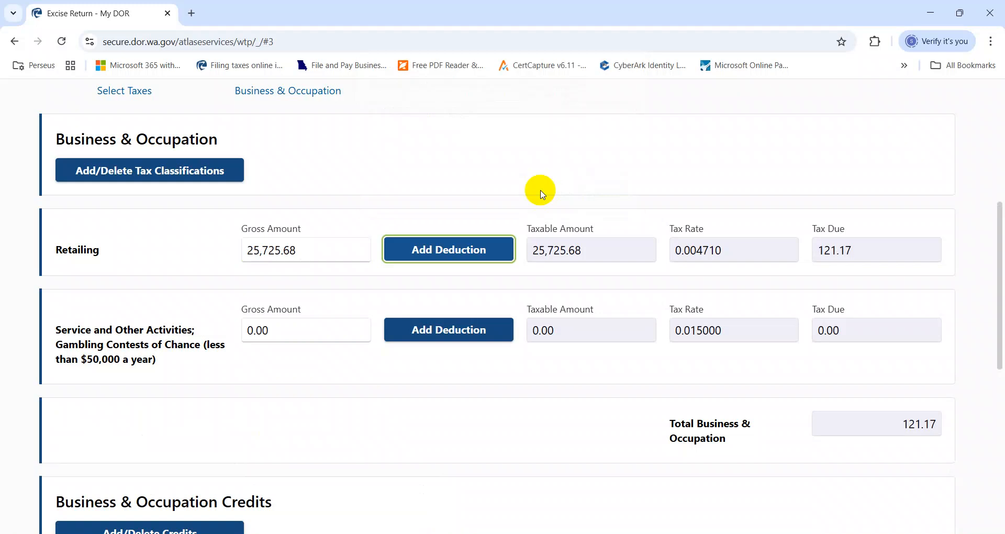
Step: Compare the B&O Retail tax in M71 of the workbook with the Retailing tax due on the return
{"action": "key", "text": "alt+Tab"}
{"action": "key", "text": "Down"}
{"action": "key", "text": "Down"}
{"action": "key", "text": "Down"}
{"action": "key", "text": "Down"}
{"action": "key", "text": "Down"}
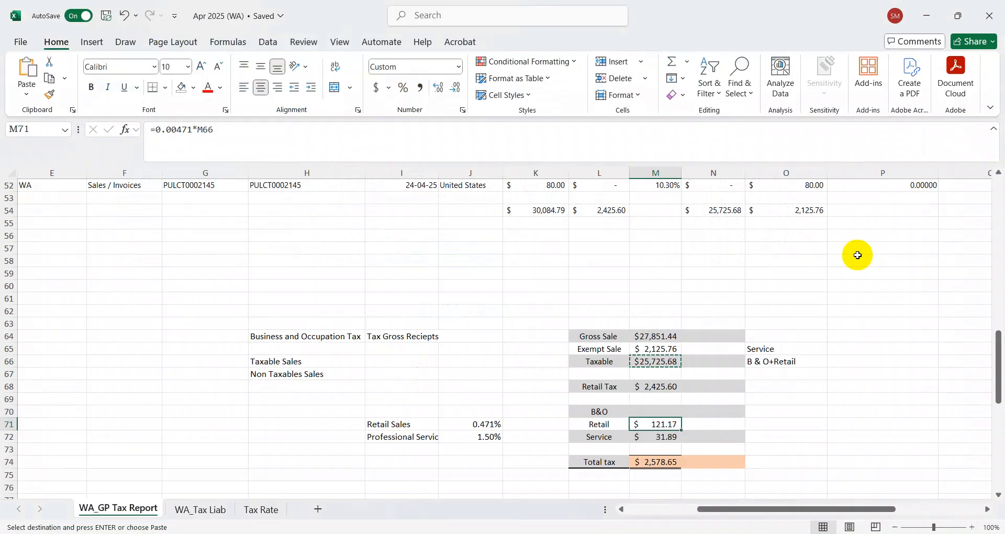
{"action": "key", "text": "alt+Tab"}
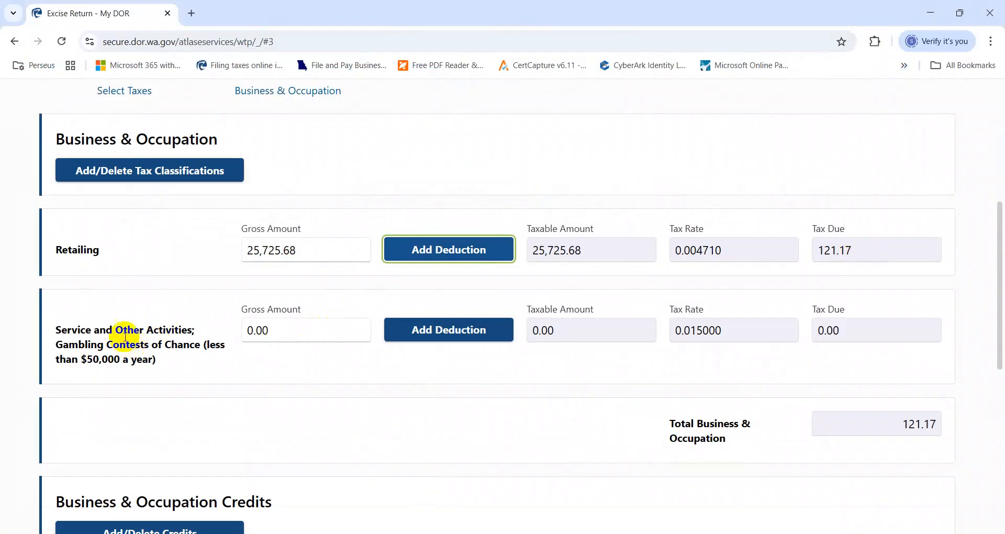
Step: Fill in the Service and Other Activities gross amount with the Exempt Sale figure 2,125.76 from M65 of the workbook
{"action": "left_click", "coordinate": [287, 330]}
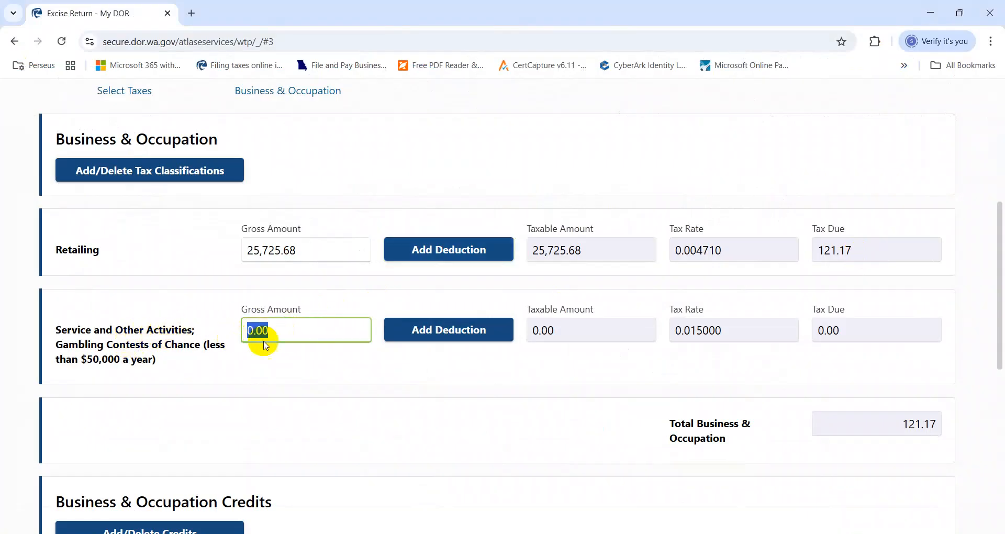
{"action": "key", "text": "alt+Tab"}
{"action": "key", "text": "Up"}
{"action": "key", "text": "Up"}
{"action": "key", "text": "Up"}
{"action": "key", "text": "Up"}
{"action": "key", "text": "Up"}
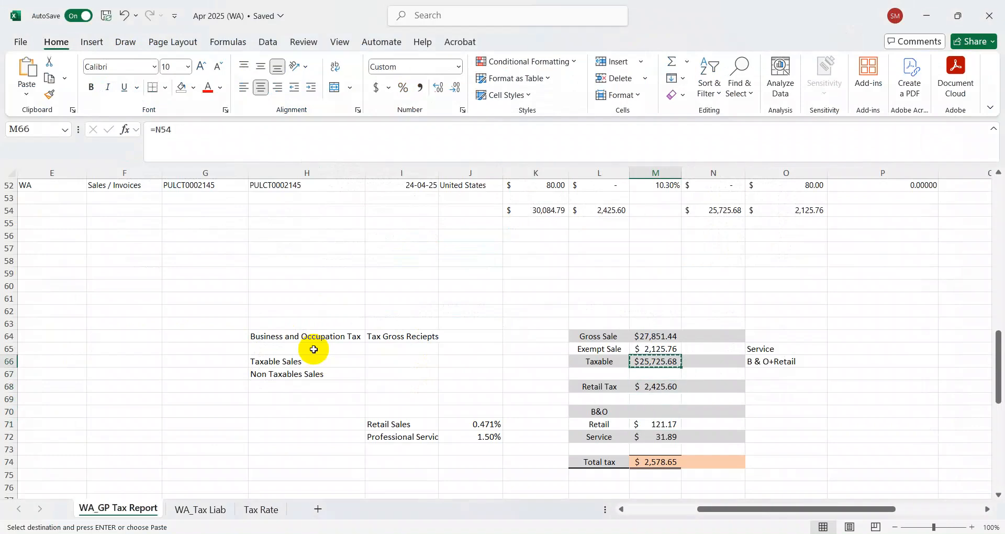
{"action": "key", "text": "Up"}
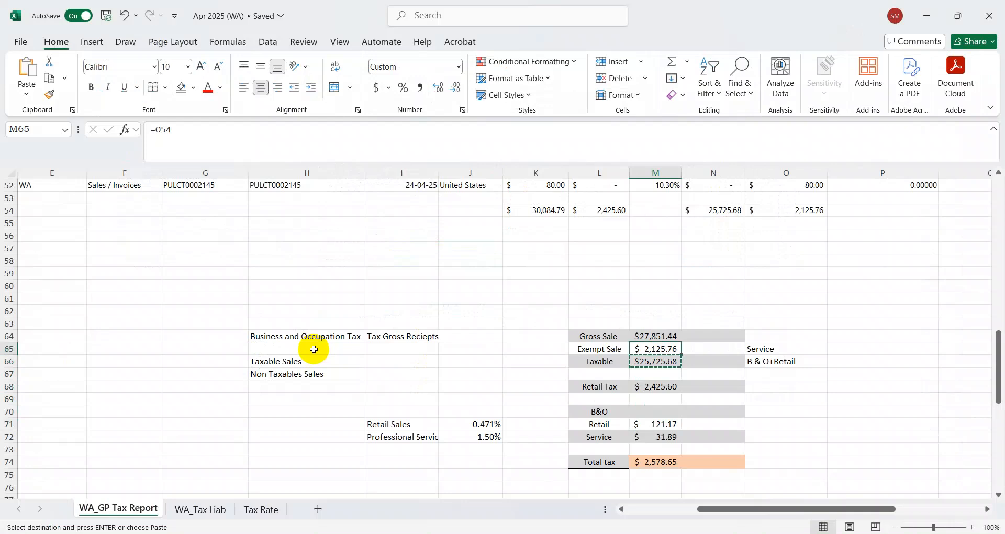
{"action": "key", "text": "alt+Tab"}
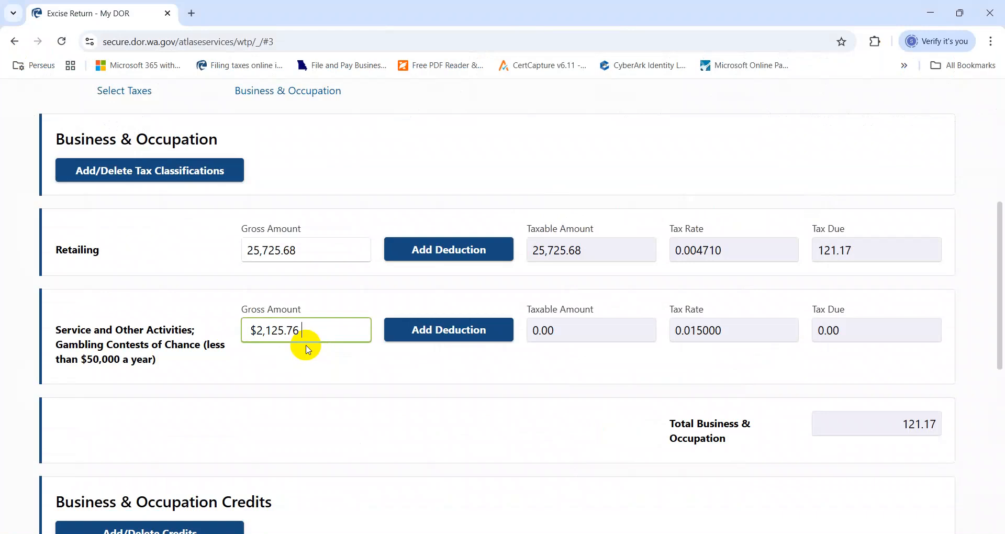
{"action": "key", "text": "Tab"}
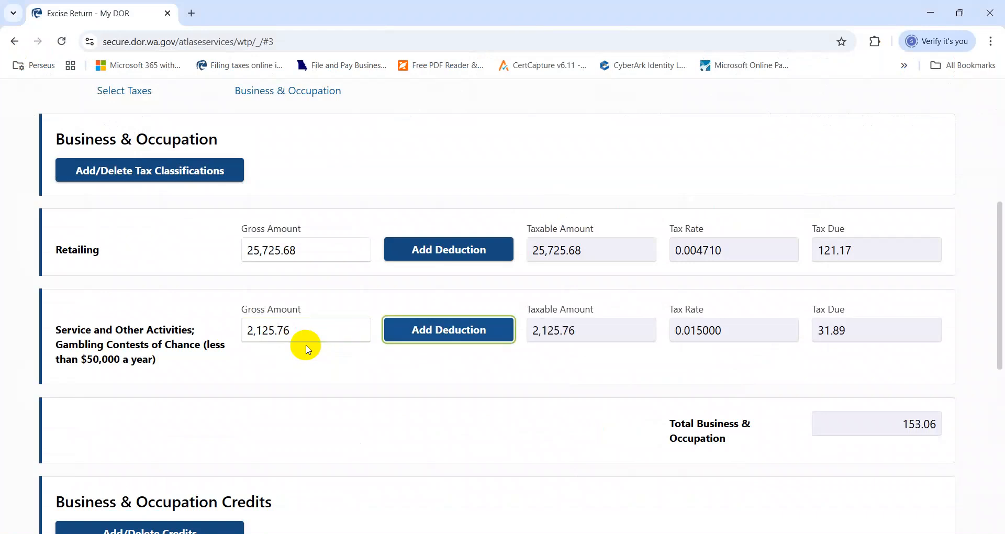
Step: Continue to the State Sales and Use section and review the Retail Sales line and its credits
{"action": "left_click_drag", "start_coordinate": [998, 267], "coordinate": [1001, 433]}
{"action": "left_click", "coordinate": [898, 297]}
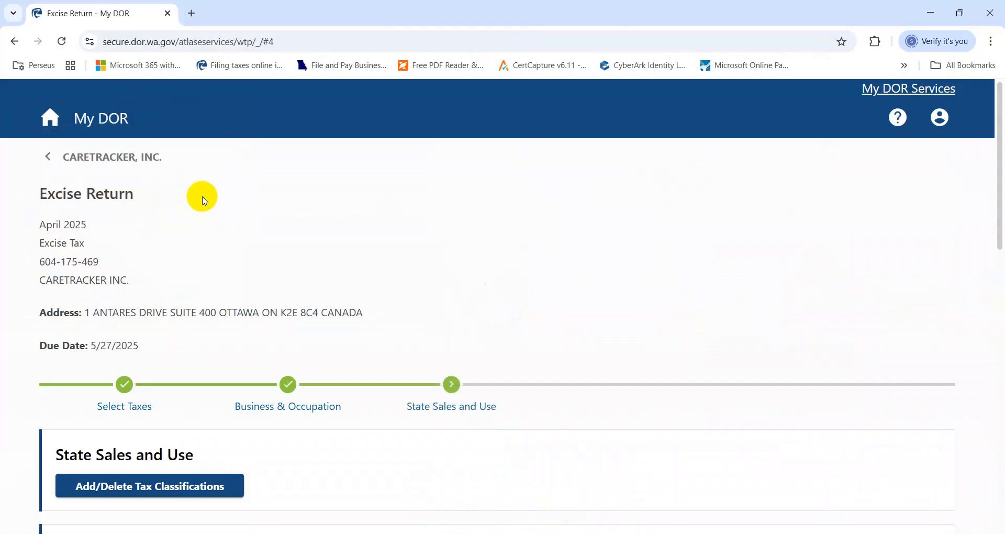
{"action": "left_click_drag", "start_coordinate": [996, 238], "coordinate": [1000, 321]}
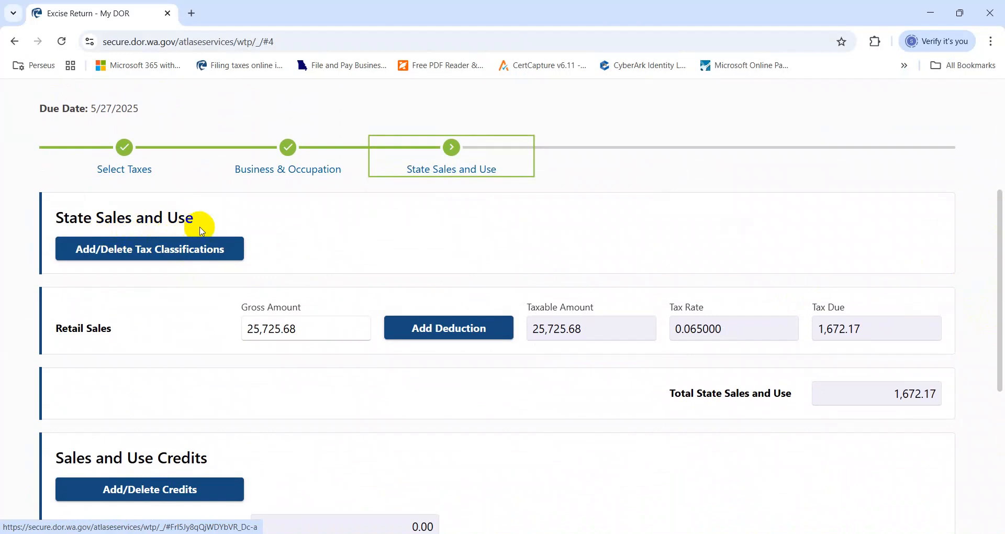
{"action": "left_click_drag", "start_coordinate": [318, 330], "coordinate": [464, 265]}
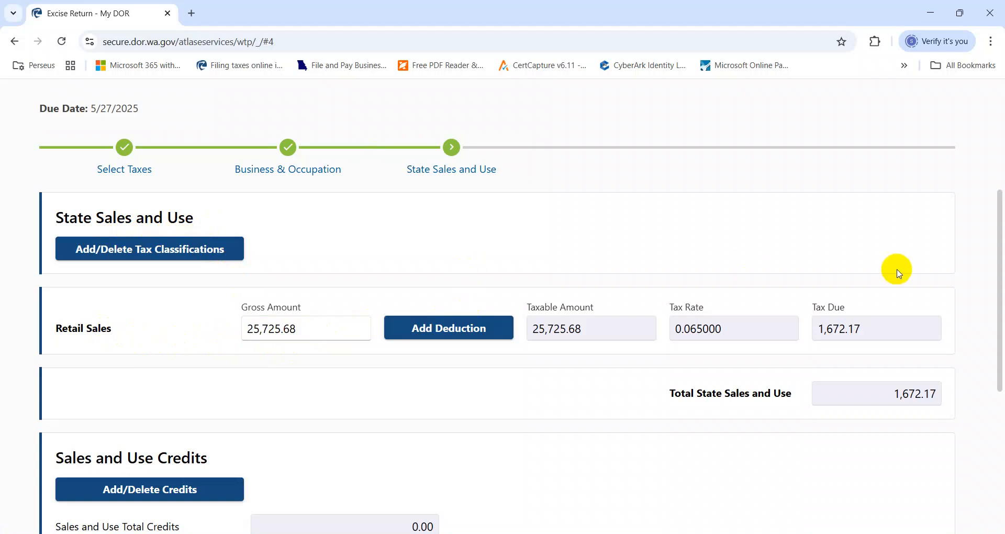
{"action": "scroll", "coordinate": [1001, 315], "scroll_direction": "down", "scroll_amount": 1}
{"action": "scroll", "coordinate": [1001, 315], "scroll_direction": "down", "scroll_amount": 2}
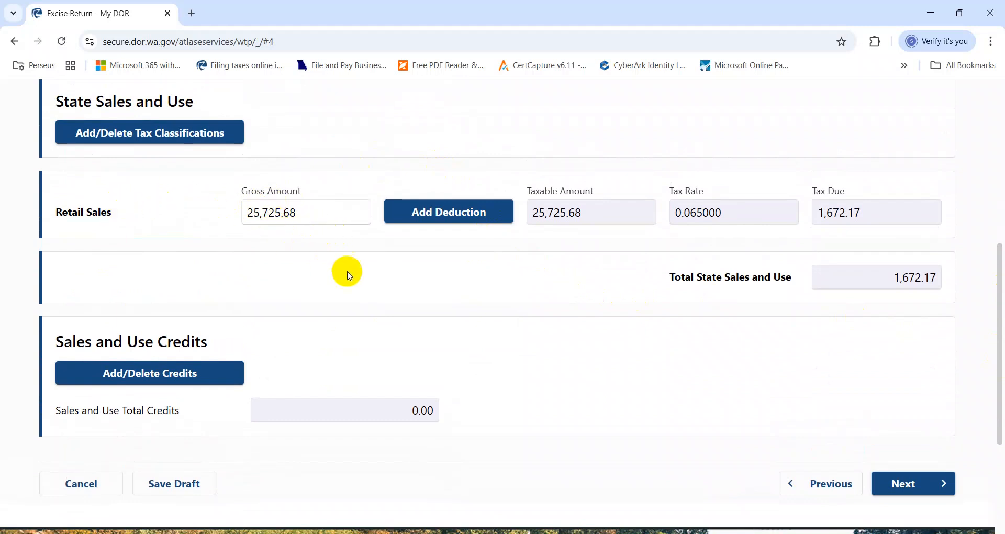
Step: Review the deductions available for Retail Sales, including Sales to US Government and Direct Pay Permits, and close the list without selecting any
{"action": "left_click", "coordinate": [429, 211]}
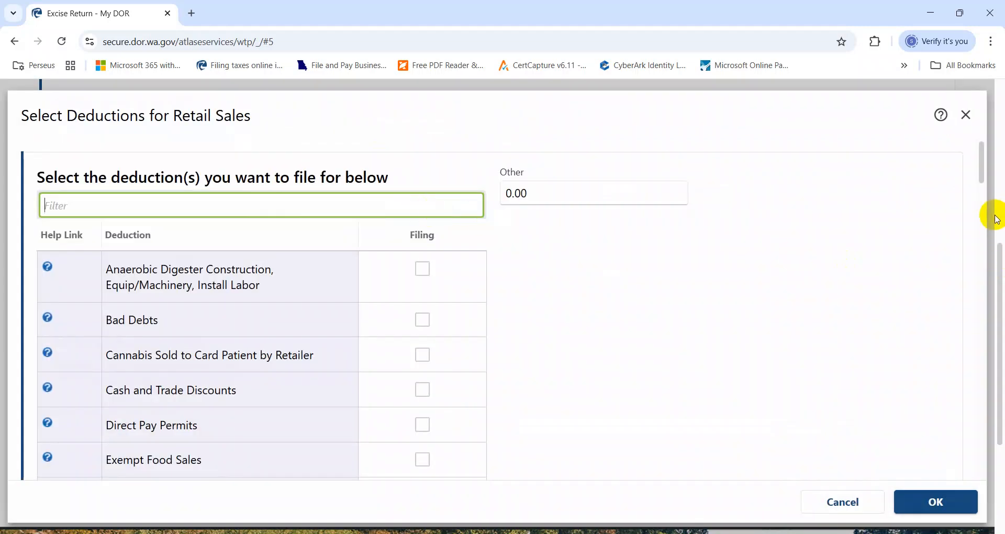
{"action": "left_click_drag", "start_coordinate": [978, 173], "coordinate": [1001, 495]}
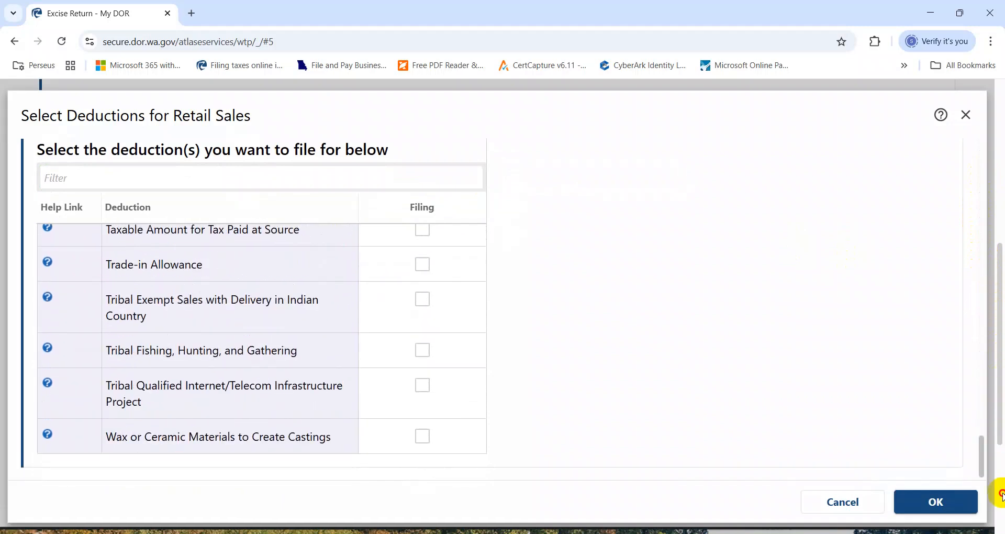
{"action": "left_click_drag", "start_coordinate": [1001, 495], "coordinate": [993, 442]}
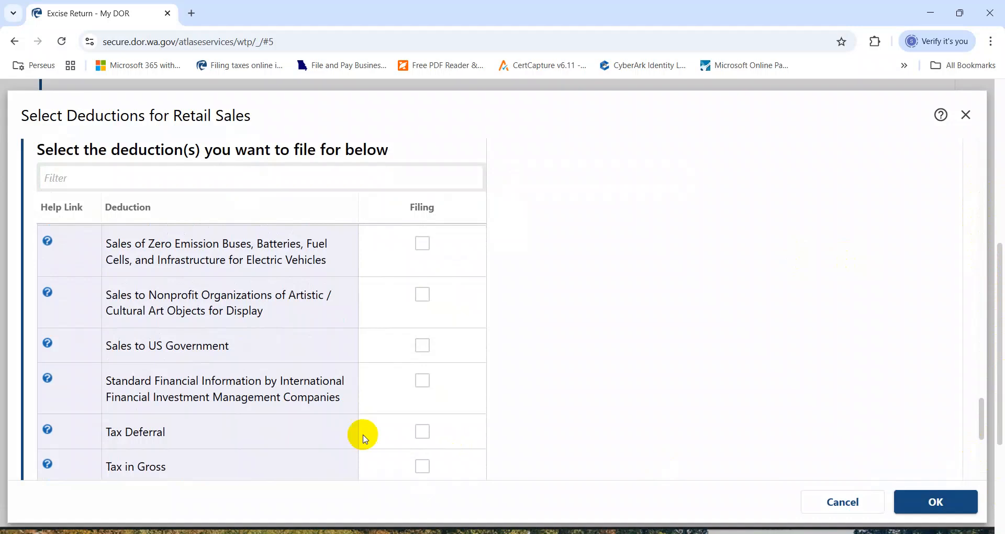
{"action": "left_click_drag", "start_coordinate": [233, 350], "coordinate": [152, 349]}
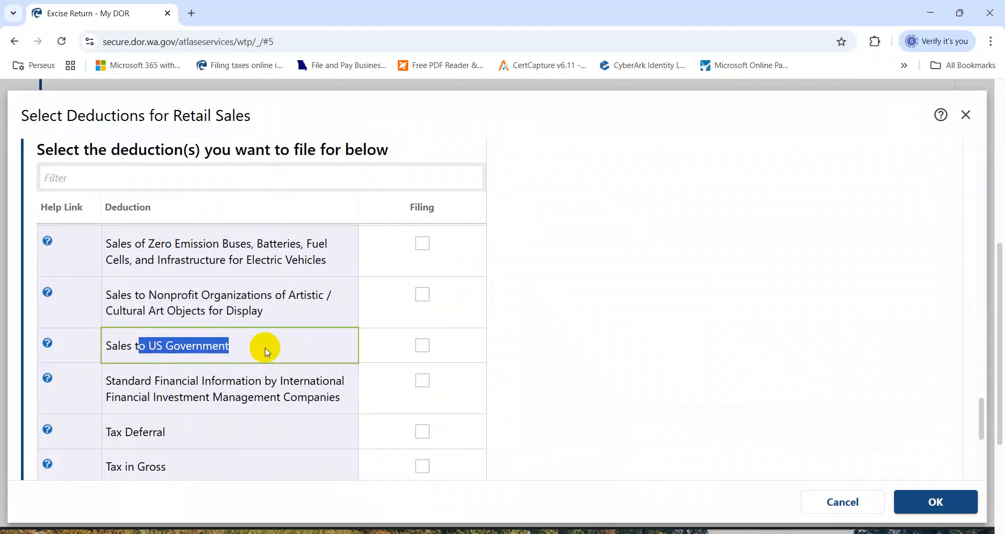
{"action": "left_click", "coordinate": [246, 355]}
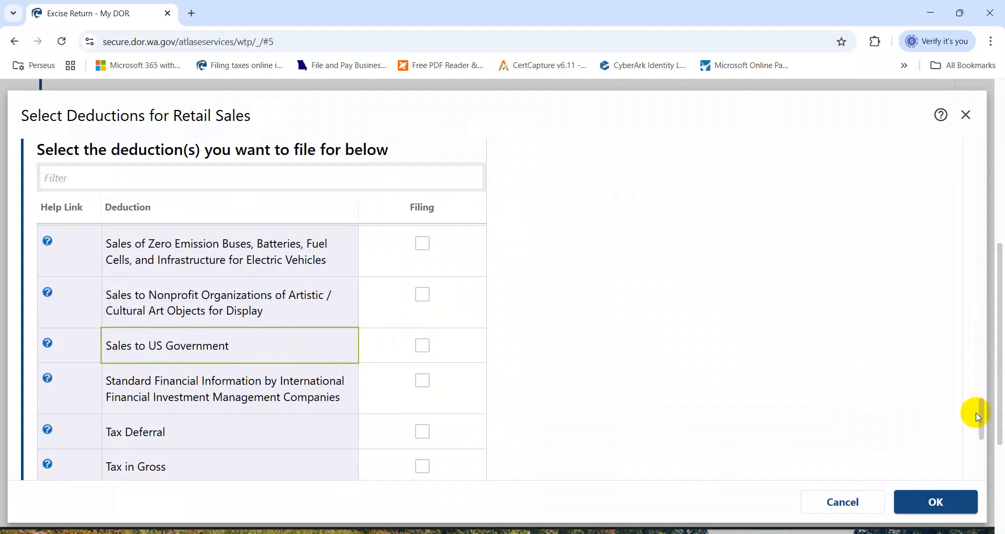
{"action": "left_click_drag", "start_coordinate": [984, 427], "coordinate": [951, 173]}
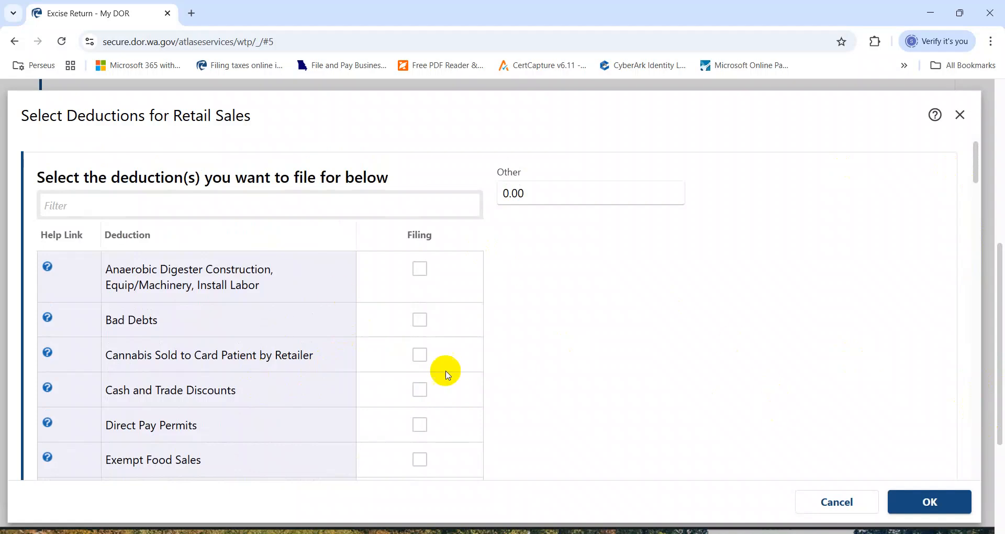
{"action": "left_click", "coordinate": [191, 424]}
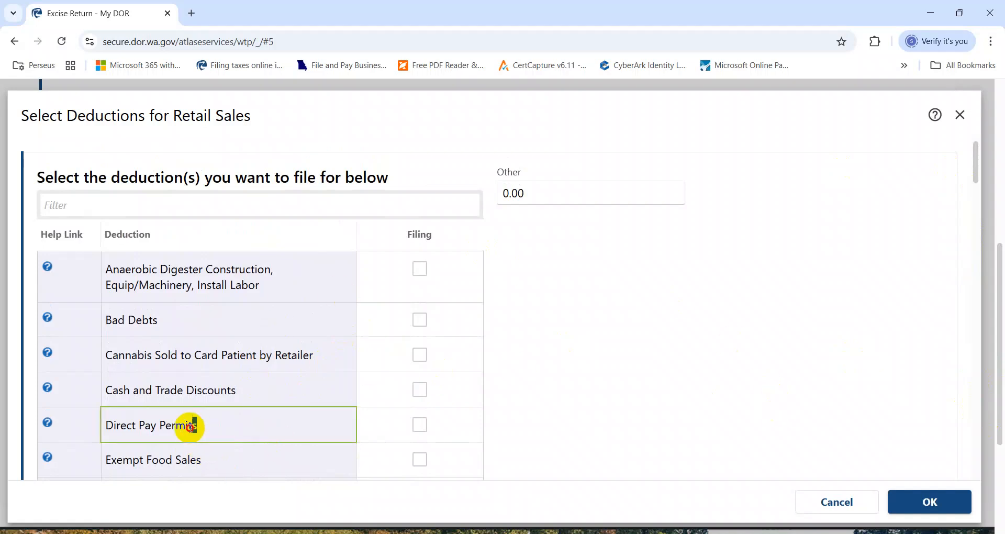
{"action": "left_click_drag", "start_coordinate": [194, 425], "coordinate": [106, 432]}
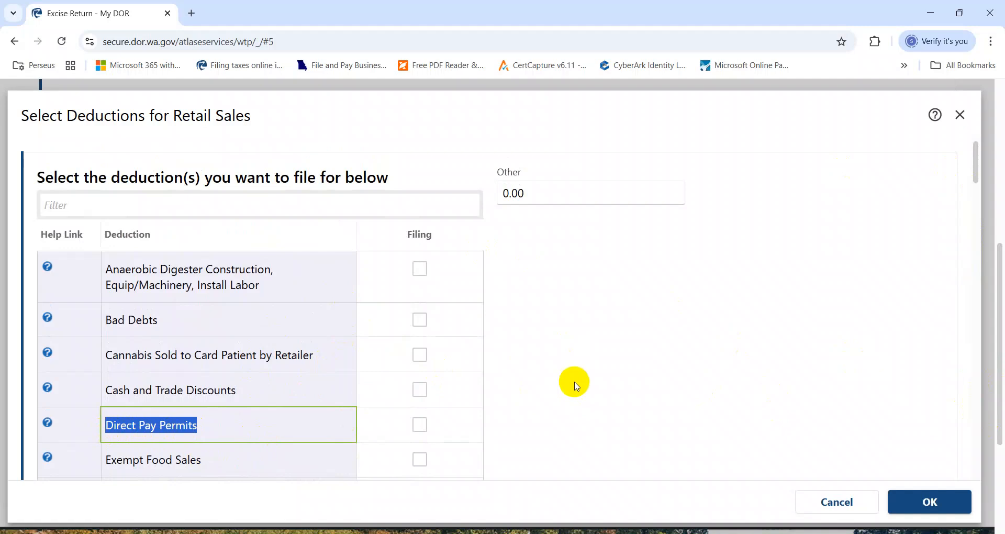
{"action": "left_click", "coordinate": [576, 386]}
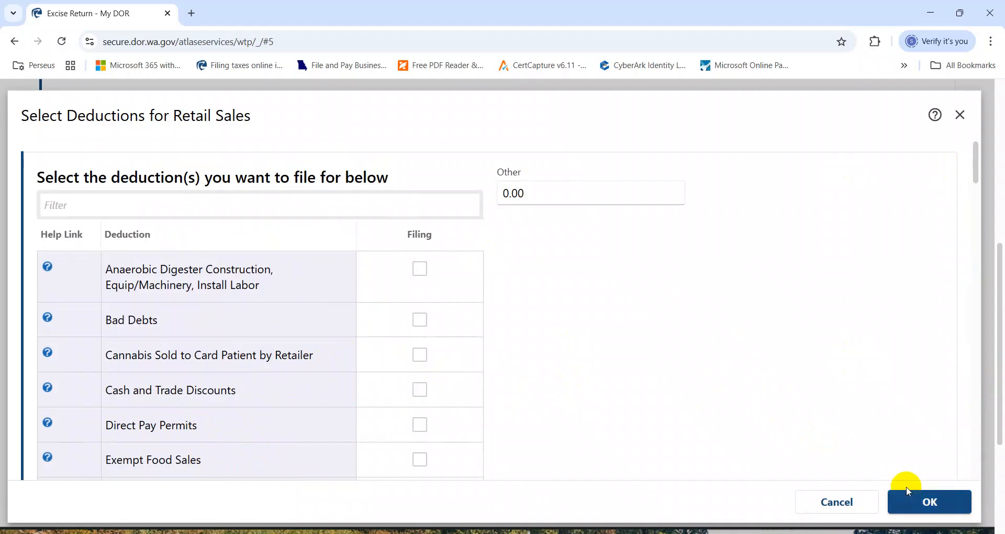
{"action": "left_click", "coordinate": [937, 516]}
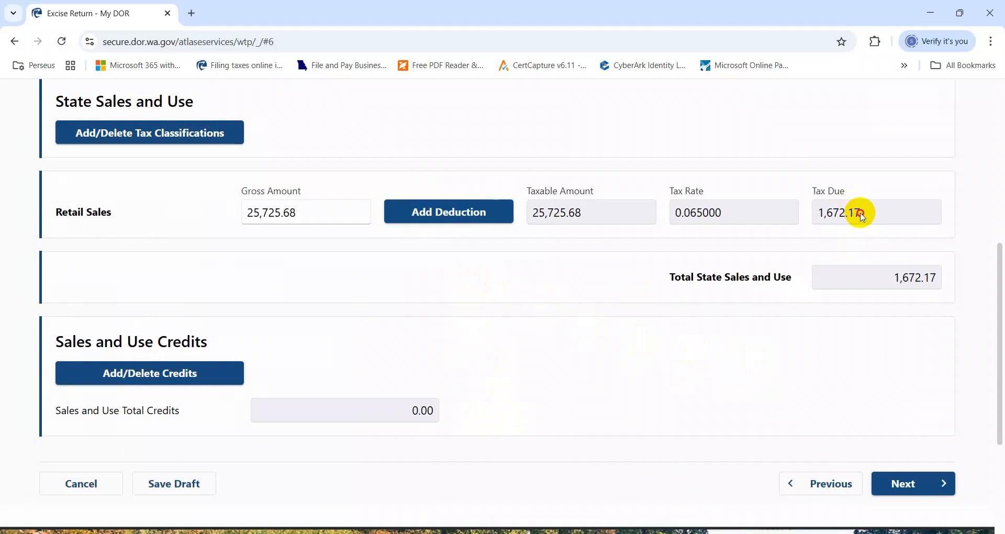
Step: Record the Retail Sales tax due, 1672.17, in cell O68 beside Retail Tax in the Excel workbook, then return to the return
{"action": "left_click_drag", "start_coordinate": [863, 214], "coordinate": [808, 215]}
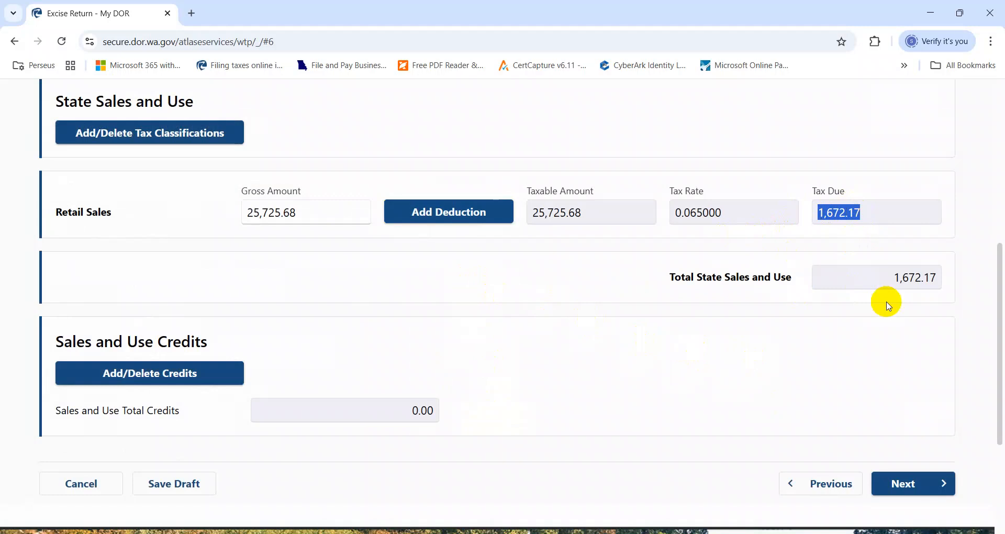
{"action": "key", "text": "alt+Tab"}
{"action": "key", "text": "Down"}
{"action": "key", "text": "Escape"}
{"action": "key", "text": "Right"}
{"action": "key", "text": "Right"}
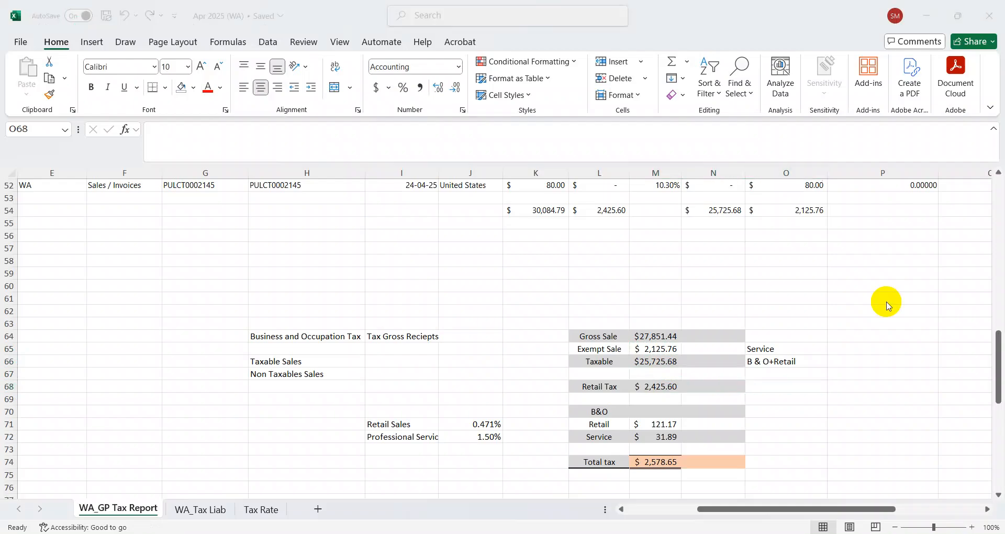
{"action": "key", "text": "alt+Tab"}
{"action": "key", "text": "alt+Tab"}
{"action": "type", "text": "1,67"}
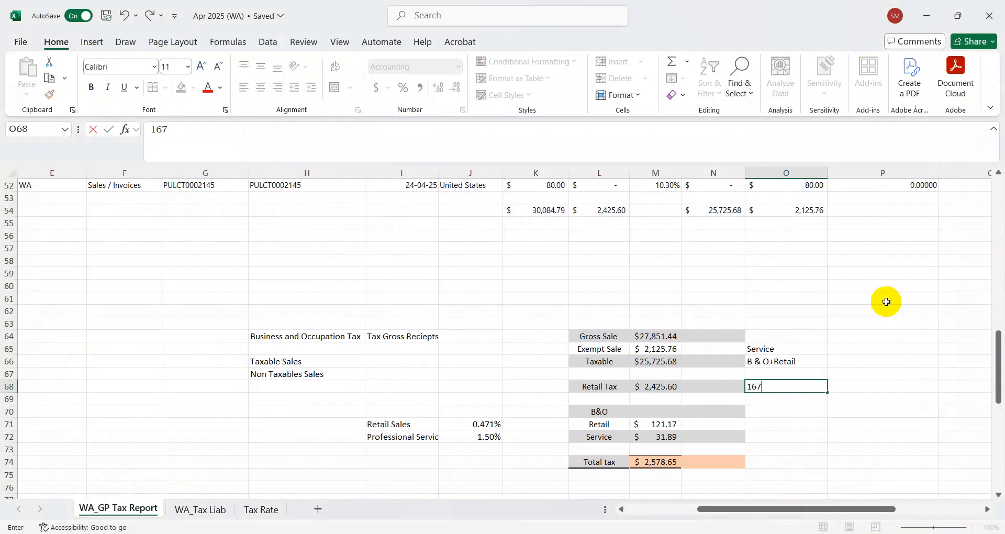
{"action": "type", "text": "2.17"}
{"action": "key", "text": "Return"}
{"action": "key", "text": "alt+Tab"}
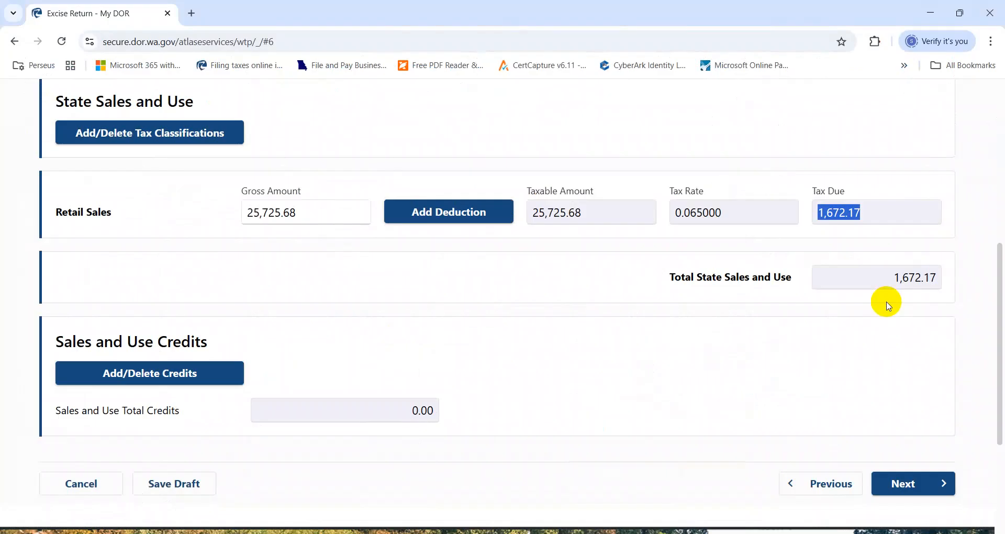
Step: Continue to the return's Local City and/or County Sales Tax section and bring its location list into view
{"action": "scroll", "coordinate": [940, 332], "scroll_direction": "down", "scroll_amount": 1}
{"action": "left_click", "coordinate": [917, 466]}
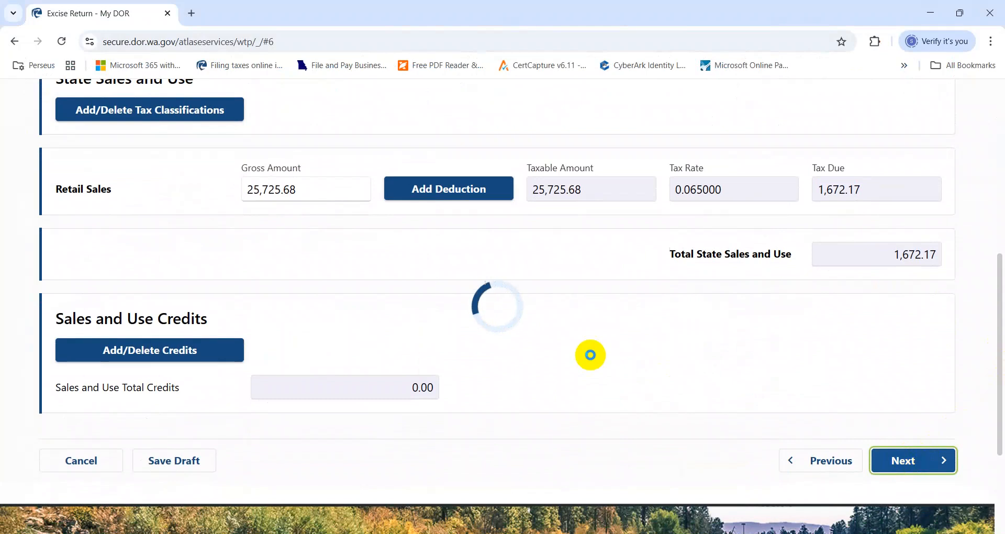
{"action": "scroll", "coordinate": [590, 355], "scroll_direction": "down", "scroll_amount": 6}
{"action": "scroll", "coordinate": [591, 358], "scroll_direction": "up", "scroll_amount": 1}
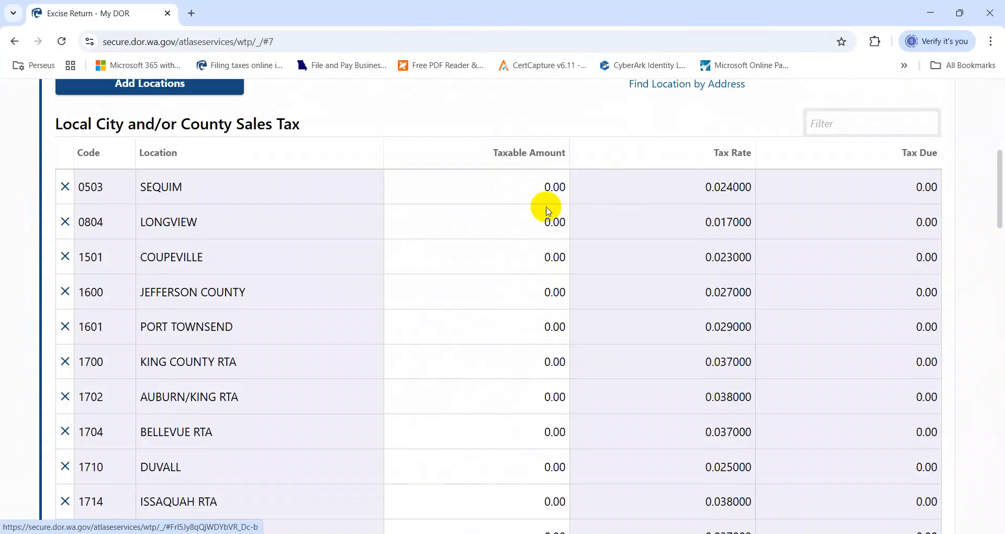
Step: Copy the city name Bellevue from the pivot table's row labels in the Excel workbook and go back to My DOR
{"action": "key", "text": "alt+Tab"}
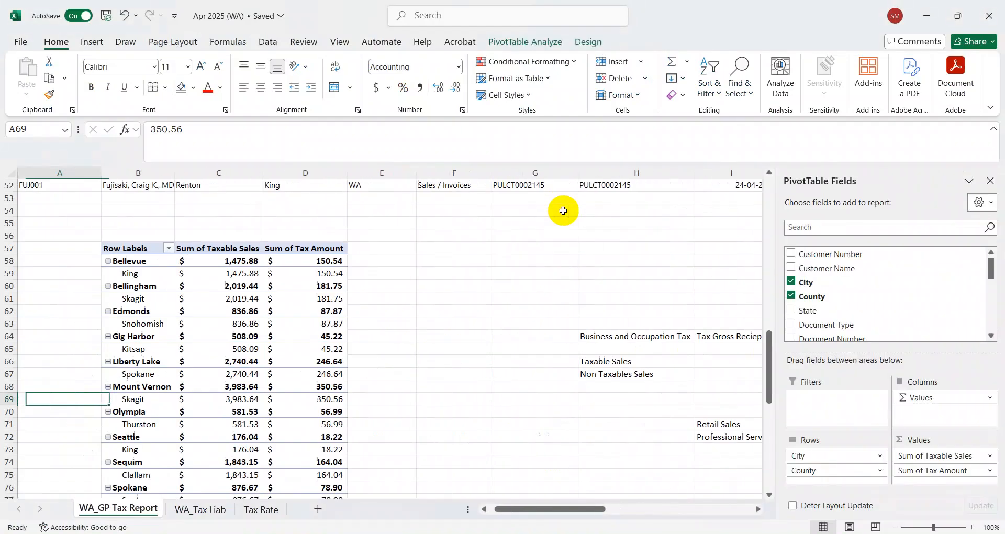
{"action": "key", "text": "Right"}
{"action": "key", "text": "Right"}
{"action": "key", "text": "Left"}
{"action": "key", "text": "ctrl+Down"}
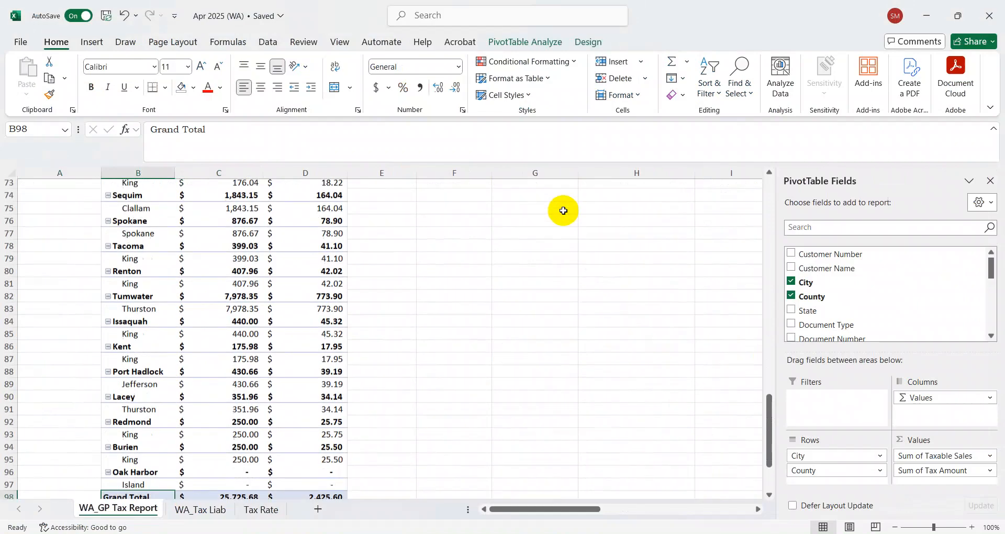
{"action": "key", "text": "ctrl+Up"}
{"action": "key", "text": "Down"}
{"action": "key", "text": "alt+Tab"}
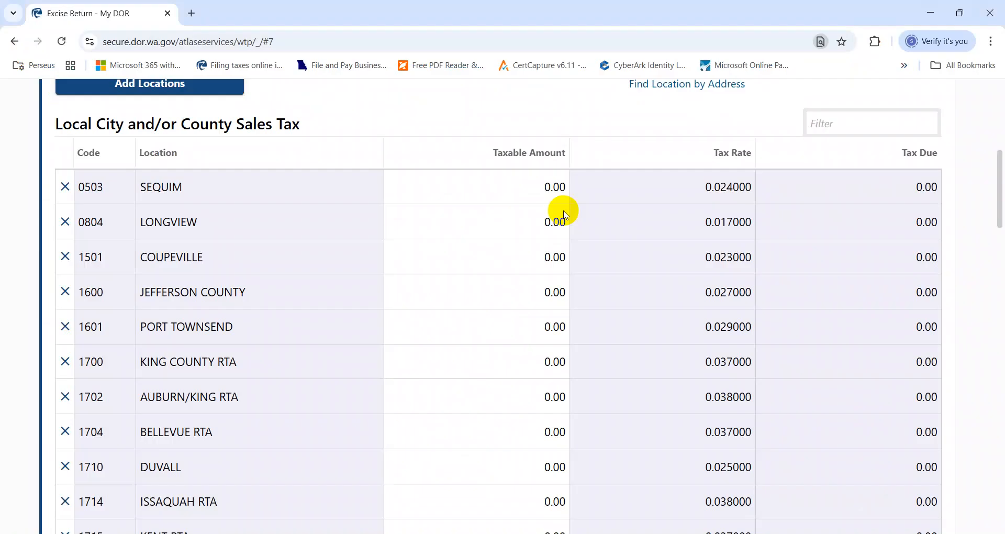
Step: Find Bellevue in the local sales tax list and fill in its taxable amount 1,475.88 from the workbook's pivot table
{"action": "key", "text": "ctrl+f"}
{"action": "type", "text": "Bellevue"}
{"action": "left_click", "coordinate": [496, 430]}
{"action": "key", "text": "alt+Tab"}
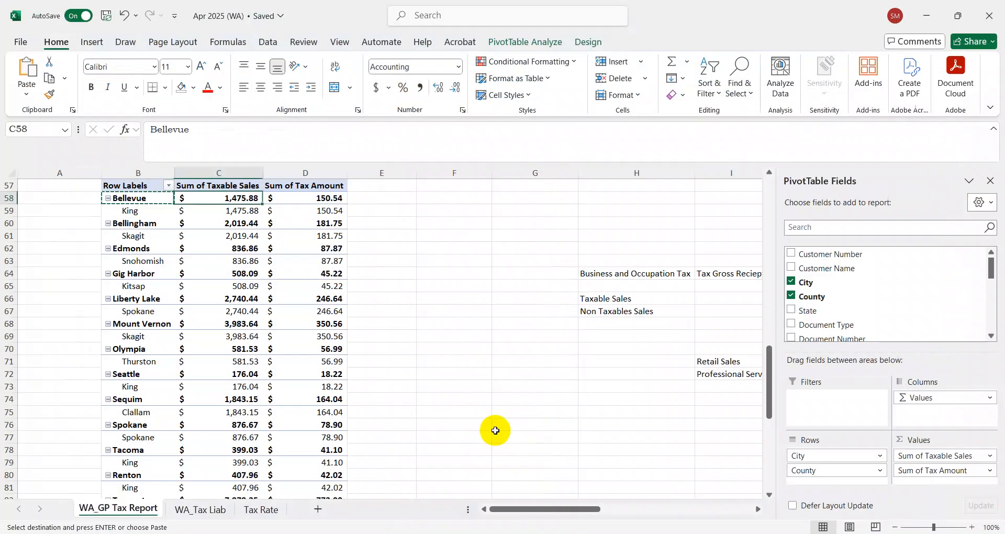
{"action": "key", "text": "alt+Tab"}
{"action": "key", "text": "alt+Tab"}
Step: Look up Bellingham in the local sales tax list and fill in its taxable amount 2,019.44 from the pivot table
{"action": "key", "text": "Down"}
{"action": "key", "text": "Down"}
{"action": "key", "text": "Left"}
{"action": "key", "text": "alt+Tab"}
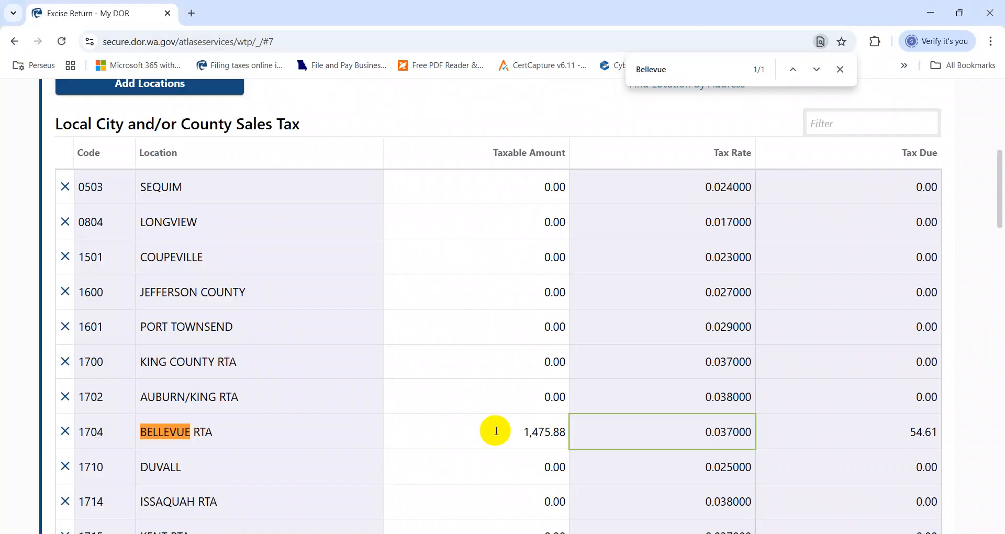
{"action": "key", "text": "ctrl+f"}
{"action": "type", "text": "Bellingham"}
{"action": "key", "text": "alt+Tab"}
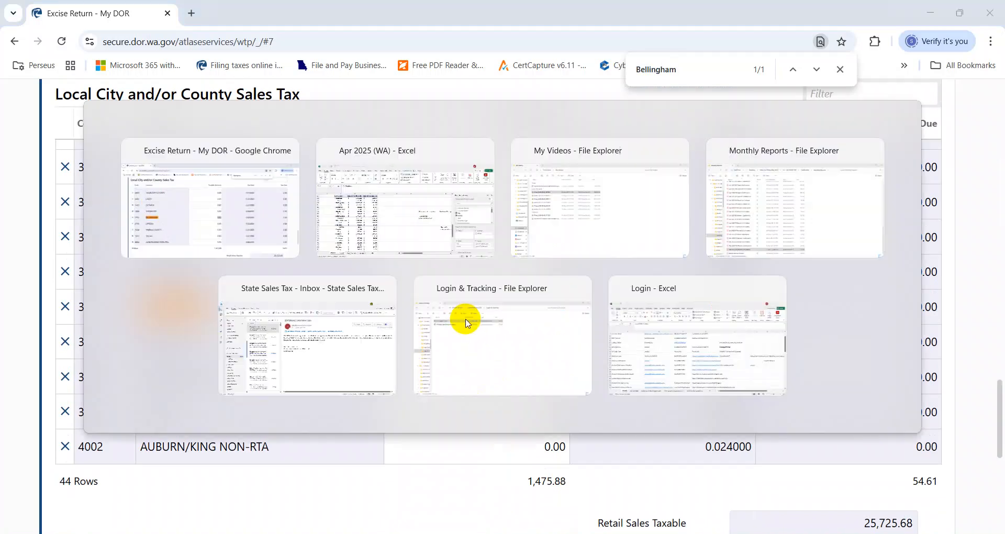
{"action": "key", "text": "Right"}
{"action": "key", "text": "ctrl+c"}
{"action": "key", "text": "alt+Tab"}
{"action": "key", "text": "ctrl+v"}
Step: Look up Edmonds in the local sales tax list and fill in its taxable amount 836.86 from the pivot table
{"action": "key", "text": "alt+Tab"}
{"action": "key", "text": "Down"}
{"action": "key", "text": "Down"}
{"action": "key", "text": "Left"}
{"action": "key", "text": "ctrl+c"}
{"action": "key", "text": "alt+Tab"}
{"action": "key", "text": "ctrl+f"}
{"action": "key", "text": "ctrl+v"}
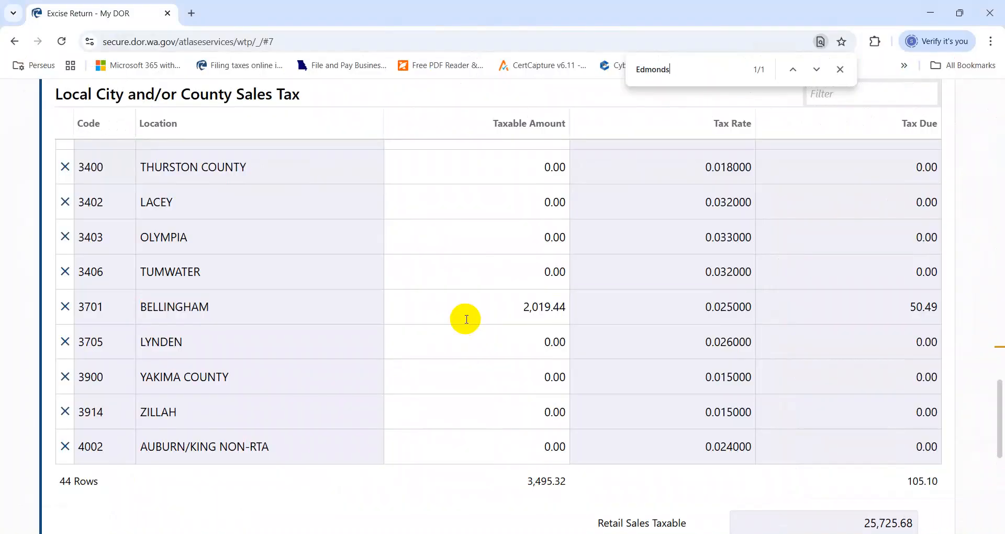
{"action": "left_click", "coordinate": [529, 307]}
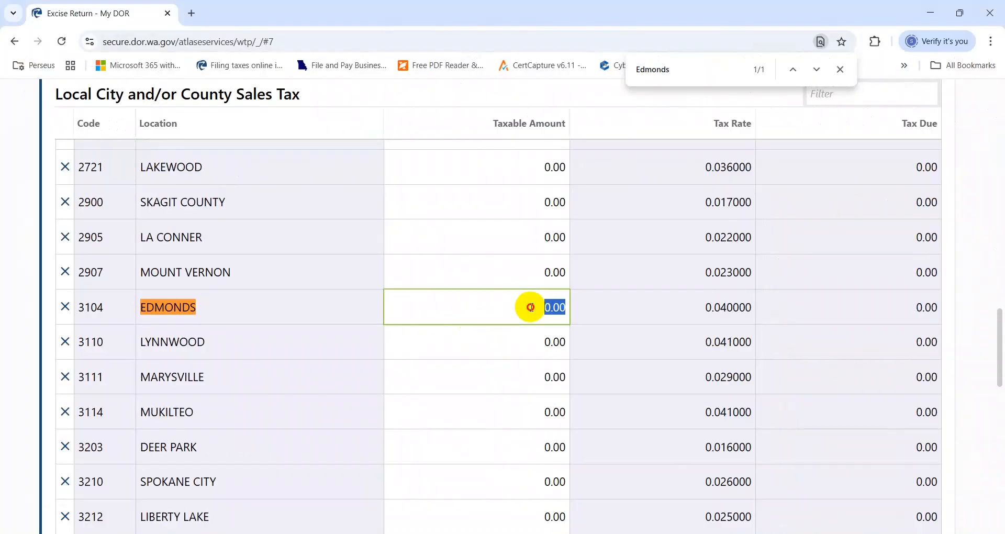
{"action": "key", "text": "alt+Tab"}
{"action": "key", "text": "Right"}
{"action": "key", "text": "ctrl+c"}
{"action": "key", "text": "alt+Tab"}
{"action": "key", "text": "ctrl+v"}
Step: Look up Gig Harbor in the local sales tax list and fill in its taxable amount 508.09 from the pivot table
{"action": "key", "text": "alt+Tab"}
{"action": "key", "text": "Down"}
{"action": "key", "text": "Down"}
{"action": "key", "text": "Left"}
{"action": "key", "text": "alt+Tab"}
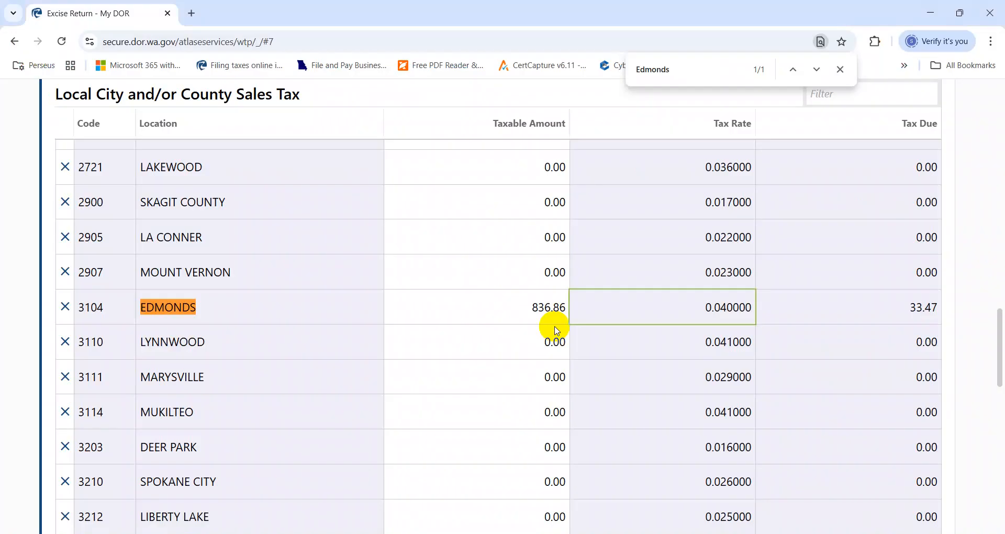
{"action": "key", "text": "alt+Tab"}
{"action": "key", "text": "alt+Tab"}
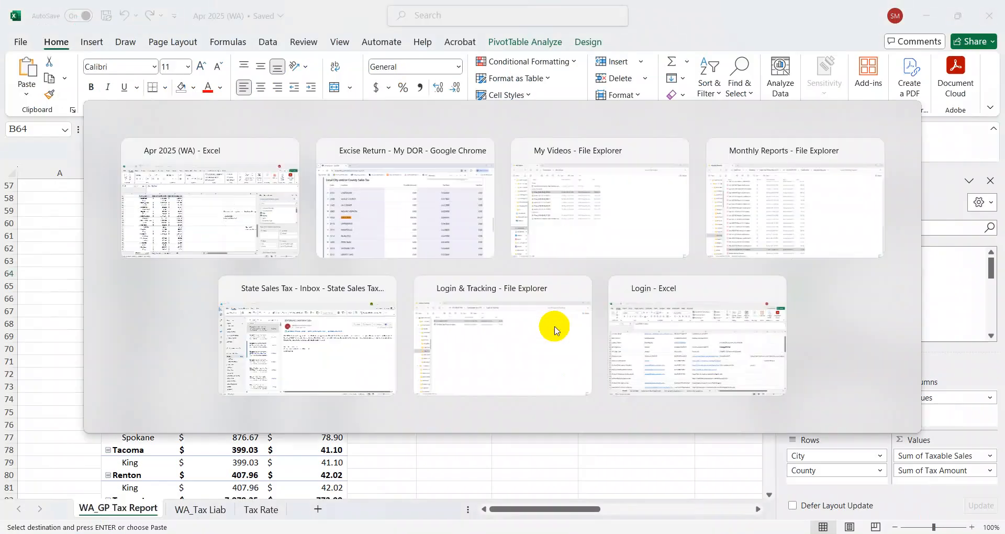
{"action": "key", "text": "ctrl+f"}
{"action": "key", "text": "ctrl+v"}
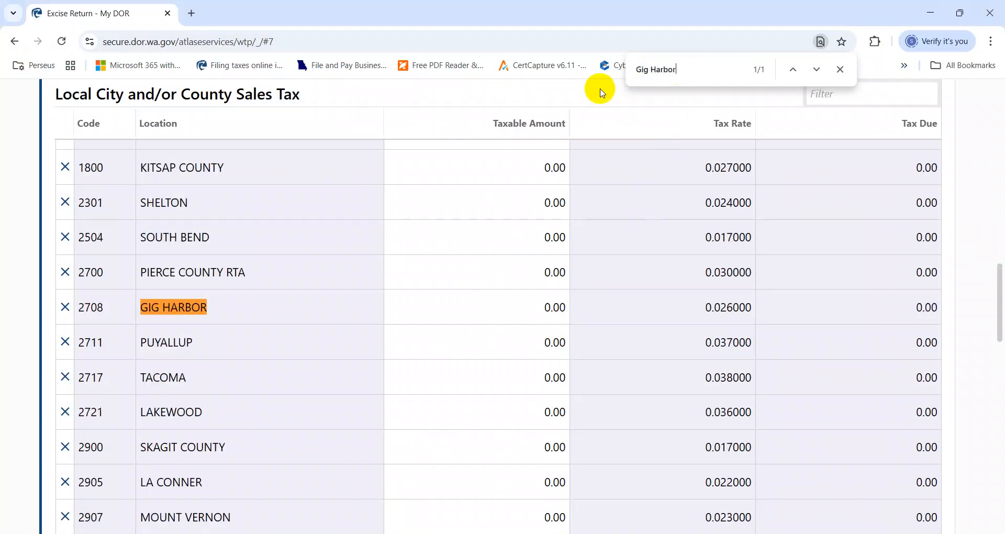
{"action": "left_click", "coordinate": [516, 302]}
{"action": "key", "text": "alt+Tab"}
{"action": "key", "text": "Right"}
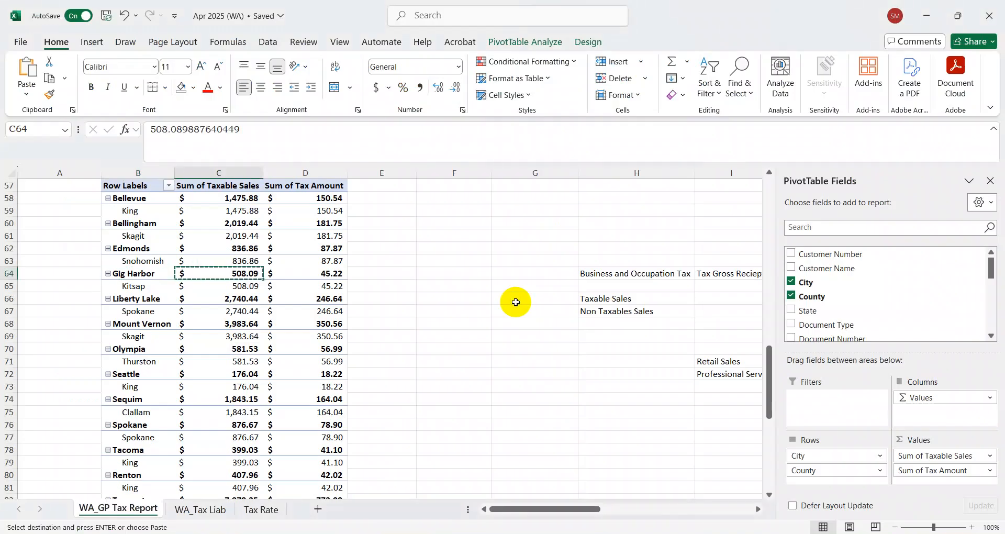
{"action": "key", "text": "ctrl+c"}
{"action": "key", "text": "alt+Tab"}
{"action": "key", "text": "Tab"}
Step: Look up Liberty Lake in the local sales tax list and fill in its taxable amount 2,740.44 from the pivot table
{"action": "key", "text": "alt+Tab"}
{"action": "key", "text": "Down"}
{"action": "key", "text": "Down"}
{"action": "key", "text": "Left"}
{"action": "key", "text": "ctrl+c"}
{"action": "key", "text": "alt+Tab"}
{"action": "key", "text": "ctrl+f"}
{"action": "key", "text": "ctrl+v"}
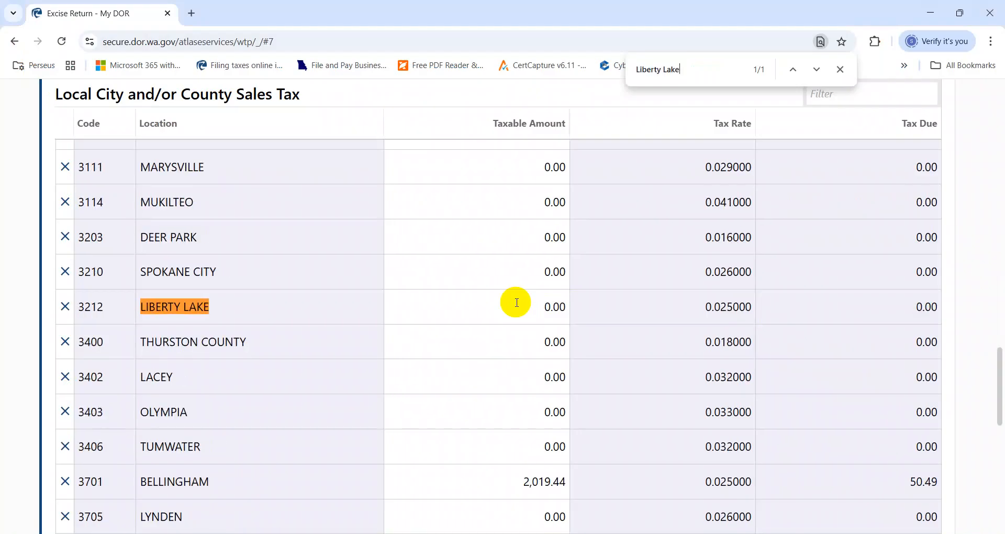
{"action": "left_click", "coordinate": [532, 309]}
{"action": "key", "text": "alt+Tab"}
{"action": "key", "text": "Right"}
{"action": "key", "text": "ctrl+c"}
{"action": "key", "text": "alt+Tab"}
{"action": "key", "text": "ctrl+v"}
{"action": "key", "text": "Tab"}
Step: Look up Mount Vernon in the local sales tax list and fill in its taxable amount 3,983.64 from the pivot table
{"action": "left_click_drag", "start_coordinate": [994, 366], "coordinate": [998, 336]}
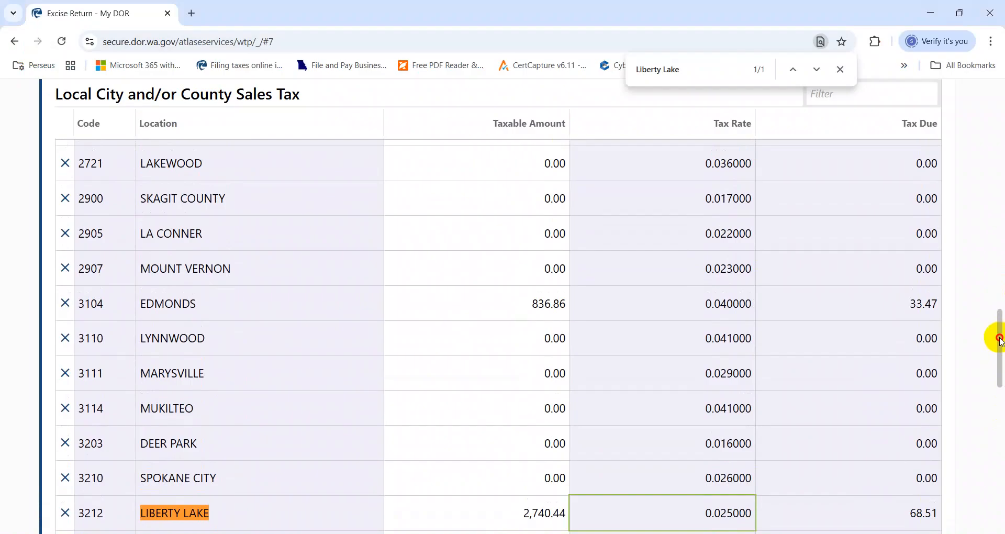
{"action": "key", "text": "alt+Tab"}
{"action": "key", "text": "Down"}
{"action": "key", "text": "Down"}
{"action": "key", "text": "Left"}
{"action": "key", "text": "ctrl+c"}
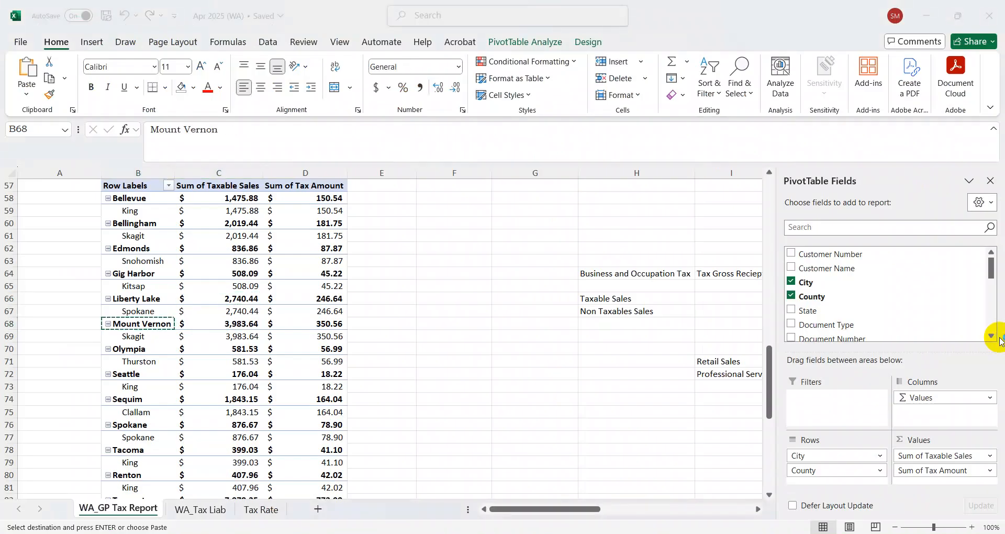
{"action": "key", "text": "alt+Tab"}
{"action": "key", "text": "ctrl+f"}
{"action": "key", "text": "ctrl+v"}
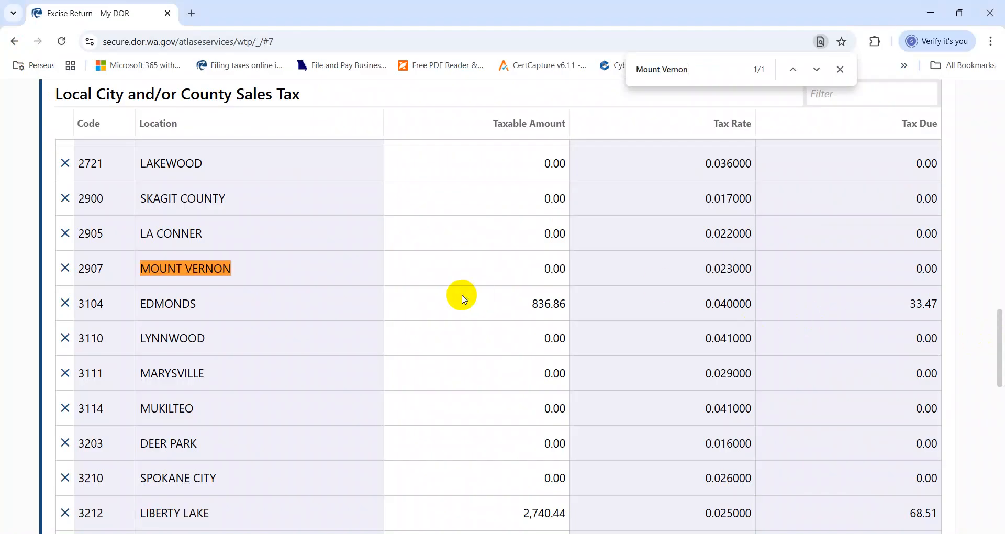
{"action": "left_click", "coordinate": [455, 274]}
{"action": "key", "text": "alt+Tab"}
{"action": "key", "text": "Right"}
{"action": "key", "text": "alt+Tab"}
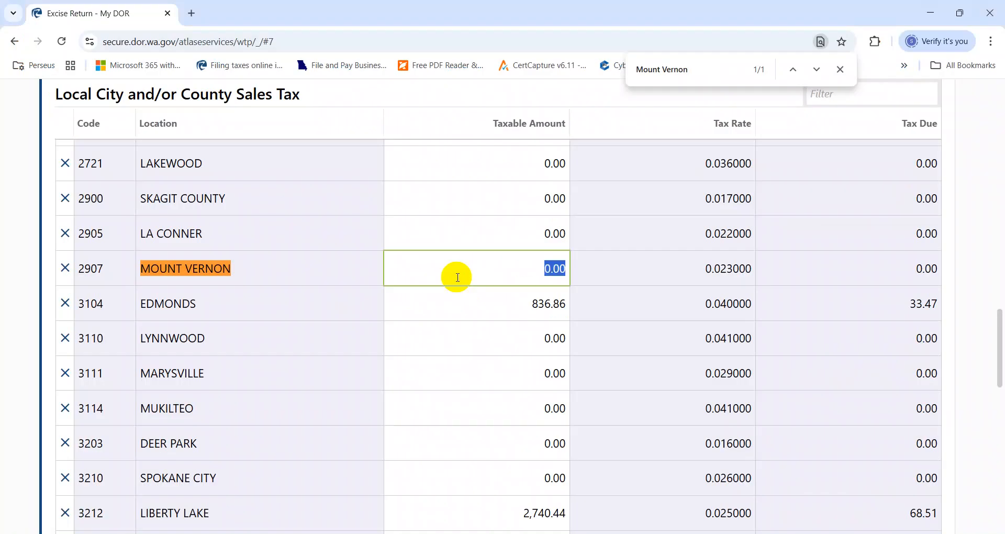
Step: Look up Olympia in the local sales tax list and fill in its taxable amount 581.53 from the pivot table
{"action": "key", "text": "alt+Tab"}
{"action": "key", "text": "Down"}
{"action": "key", "text": "Down"}
{"action": "key", "text": "Left"}
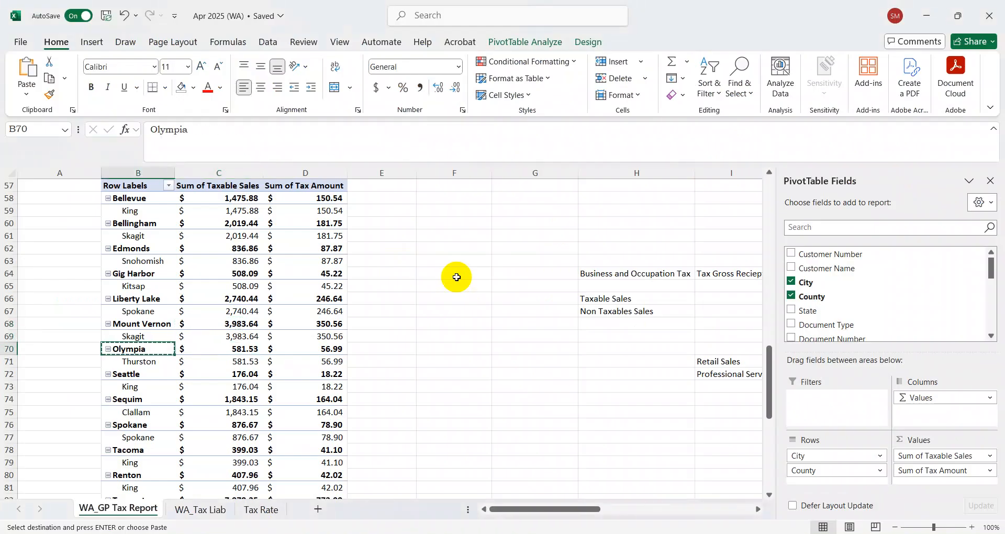
{"action": "key", "text": "alt+Tab"}
{"action": "key", "text": "ctrl+f"}
{"action": "key", "text": "ctrl+v"}
{"action": "left_click", "coordinate": [473, 299]}
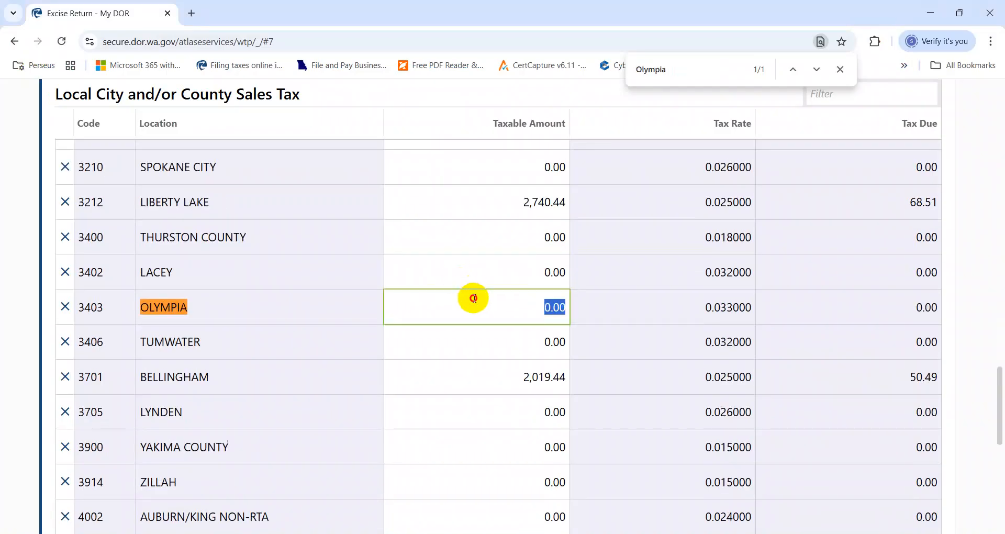
{"action": "key", "text": "alt+Tab"}
{"action": "key", "text": "Right"}
{"action": "key", "text": "ctrl+c"}
{"action": "key", "text": "alt+Tab"}
Step: Look up Seattle in the local sales tax list and fill in its taxable amount 176.04 from the pivot table
{"action": "key", "text": "alt+Tab"}
{"action": "key", "text": "Down"}
{"action": "key", "text": "Down"}
{"action": "key", "text": "Left"}
{"action": "key", "text": "alt+Tab"}
{"action": "key", "text": "ctrl+f"}
{"action": "key", "text": "ctrl+v"}
{"action": "left_click", "coordinate": [510, 309]}
{"action": "key", "text": "alt+Tab"}
{"action": "key", "text": "Right"}
{"action": "key", "text": "ctrl+c"}
{"action": "key", "text": "alt+Tab"}
{"action": "key", "text": "ctrl+v"}
Step: Look up Sequim in the local sales tax list and fill in its taxable amount 1,843.15 from the pivot table
{"action": "key", "text": "alt+Tab"}
{"action": "key", "text": "Down"}
{"action": "key", "text": "Down"}
{"action": "key", "text": "Left"}
{"action": "key", "text": "alt+Tab"}
{"action": "key", "text": "ctrl+v"}
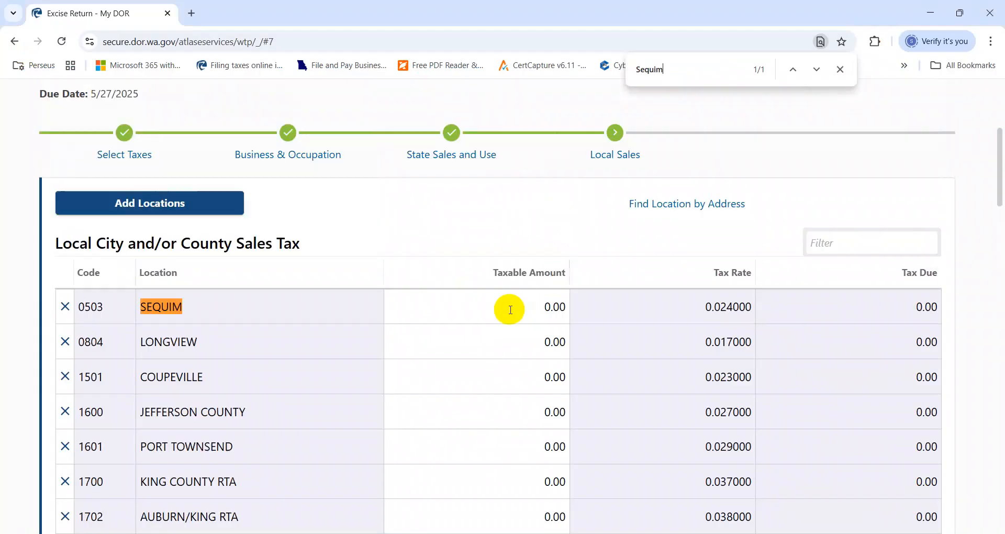
{"action": "left_click", "coordinate": [542, 313]}
{"action": "key", "text": "alt+Tab"}
{"action": "key", "text": "Right"}
{"action": "key", "text": "ctrl+c"}
{"action": "key", "text": "alt+Tab"}
{"action": "key", "text": "ctrl+v"}
{"action": "key", "text": "Tab"}
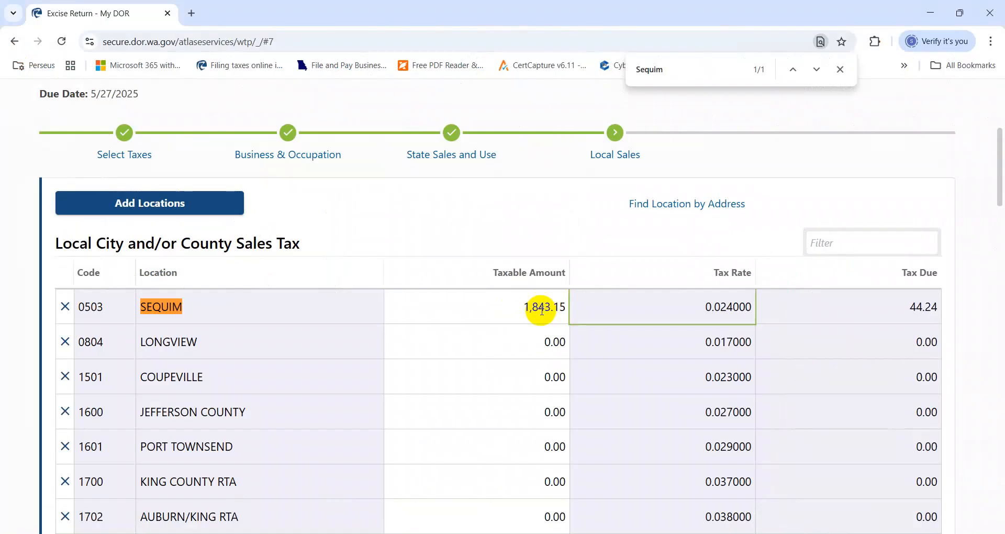
Step: Look up Spokane in the local sales tax list and fill in Spokane City's taxable amount 876.67 from the pivot table
{"action": "key", "text": "alt+Tab"}
{"action": "key", "text": "Down"}
{"action": "key", "text": "Down"}
{"action": "key", "text": "Left"}
{"action": "key", "text": "alt+Tab"}
{"action": "key", "text": "ctrl+f"}
{"action": "key", "text": "ctrl+v"}
{"action": "left_click", "coordinate": [532, 308]}
{"action": "key", "text": "alt+Tab"}
{"action": "key", "text": "Right"}
{"action": "key", "text": "ctrl+c"}
{"action": "key", "text": "alt+Tab"}
Step: Look up Tacoma in the local sales tax list and fill in its taxable amount 399.03 from the pivot table
{"action": "key", "text": "alt+Tab"}
{"action": "key", "text": "Left"}
{"action": "key", "text": "Down"}
{"action": "key", "text": "Down"}
{"action": "key", "text": "alt+Tab"}
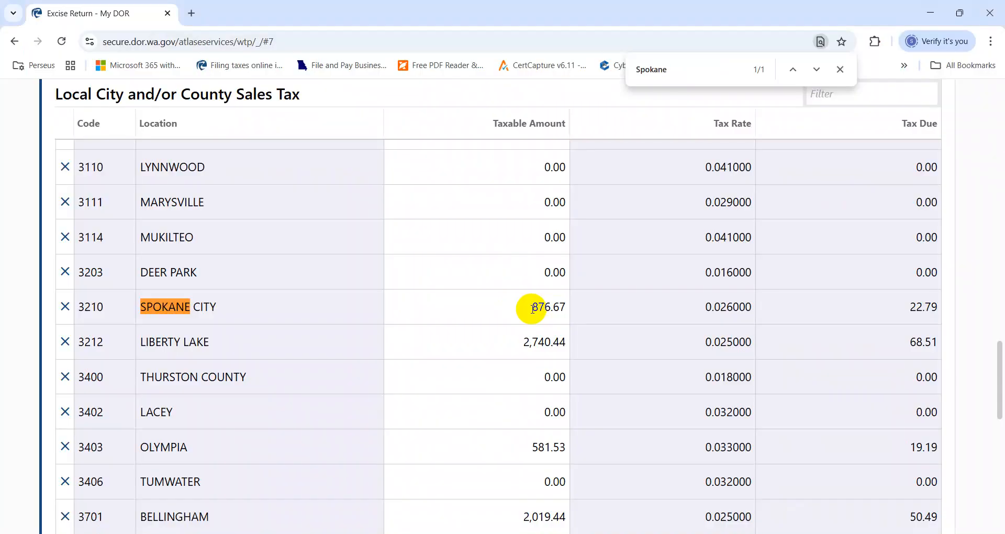
{"action": "left_click", "coordinate": [540, 307]}
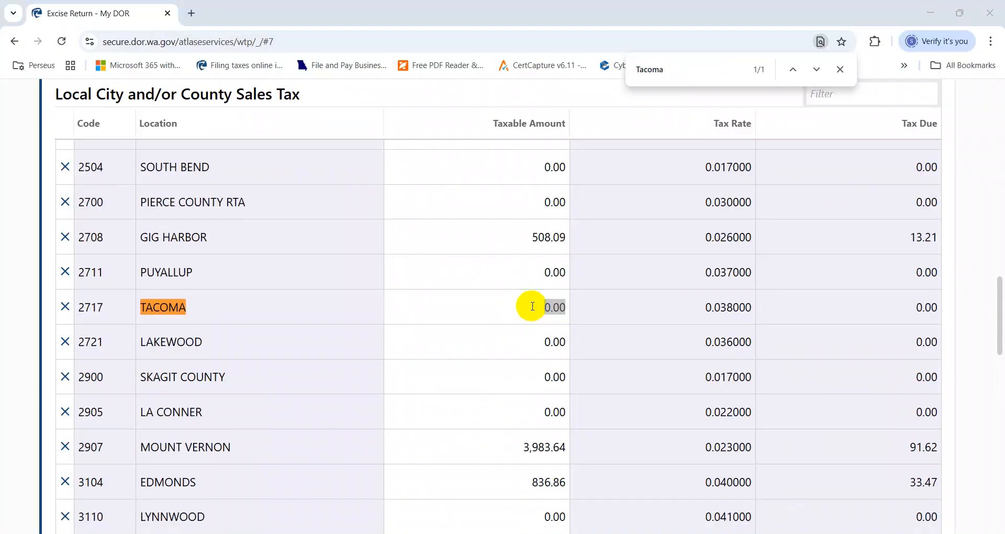
{"action": "key", "text": "alt+Tab"}
{"action": "key", "text": "Right"}
{"action": "key", "text": "alt+Tab"}
Step: Look up Renton in the local sales tax list and fill in the Renton RTA taxable amount 407.96 from the pivot table
{"action": "key", "text": "alt+Tab"}
{"action": "key", "text": "Down"}
{"action": "key", "text": "Down"}
{"action": "key", "text": "Left"}
{"action": "key", "text": "ctrl+c"}
{"action": "key", "text": "alt+Tab"}
{"action": "key", "text": "ctrl+f"}
{"action": "key", "text": "ctrl+v"}
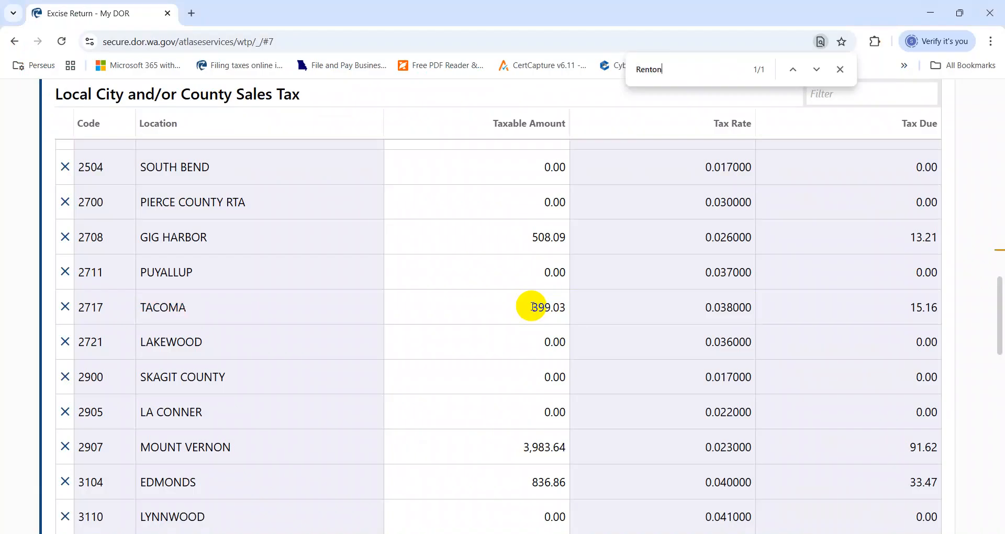
{"action": "left_click", "coordinate": [512, 299]}
{"action": "key", "text": "alt+Tab"}
{"action": "key", "text": "Right"}
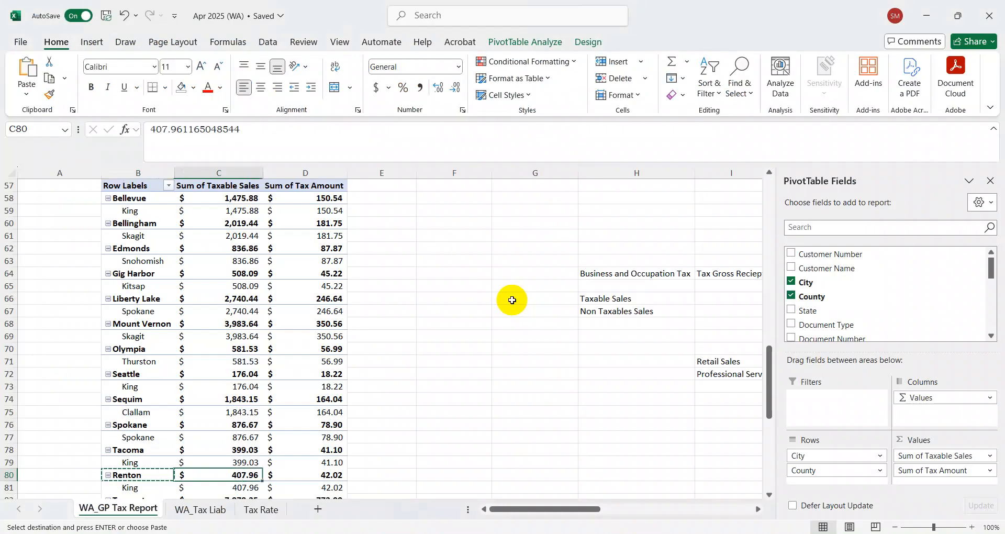
{"action": "key", "text": "alt+Tab"}
{"action": "key", "text": "ctrl+v"}
Step: Look up Tumwater in the local sales tax list and fill in its taxable amount 7,978.35 from the pivot table
{"action": "key", "text": "alt+Tab"}
{"action": "key", "text": "Down"}
{"action": "key", "text": "Down"}
{"action": "key", "text": "Down"}
{"action": "key", "text": "Down"}
{"action": "key", "text": "Down"}
{"action": "key", "text": "Down"}
{"action": "key", "text": "Up"}
{"action": "key", "text": "Up"}
{"action": "key", "text": "Up"}
{"action": "key", "text": "Left"}
{"action": "key", "text": "Up"}
{"action": "key", "text": "ctrl+c"}
{"action": "key", "text": "alt+Tab"}
{"action": "key", "text": "ctrl+f"}
{"action": "key", "text": "ctrl+v"}
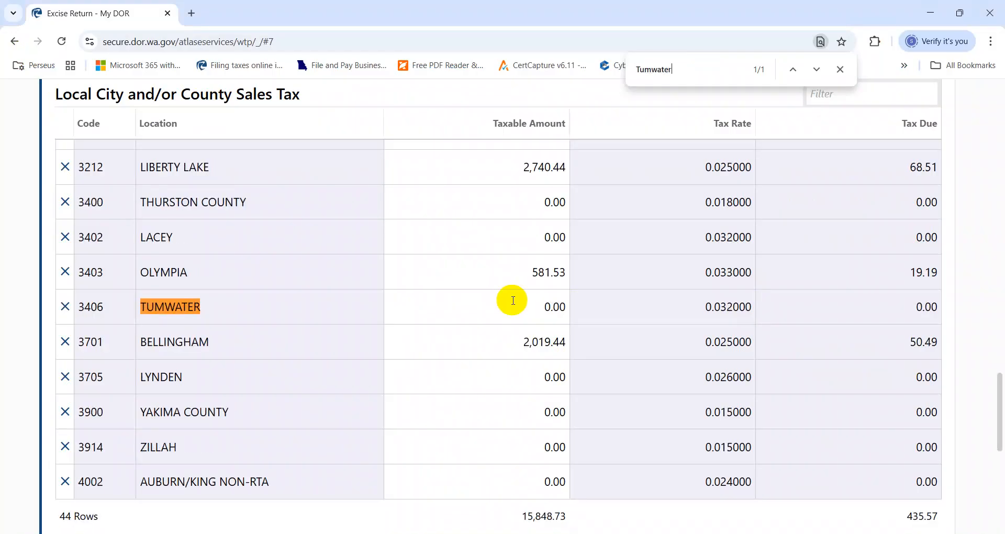
{"action": "left_click", "coordinate": [538, 309]}
{"action": "key", "text": "alt+Tab"}
{"action": "key", "text": "Right"}
{"action": "key", "text": "ctrl+c"}
{"action": "key", "text": "alt+Tab"}
{"action": "key", "text": "ctrl+v"}
Step: Look up Issaquah in the local sales tax list and fill in the Issaquah RTA taxable amount 440.00 from the pivot table
{"action": "key", "text": "alt+Tab"}
{"action": "key", "text": "Down"}
{"action": "key", "text": "Down"}
{"action": "key", "text": "Left"}
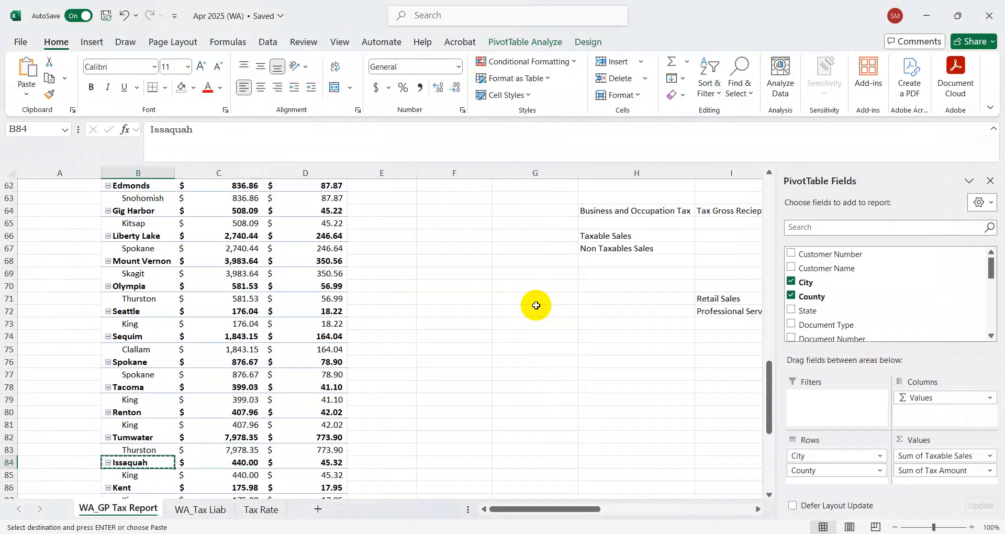
{"action": "key", "text": "alt+Tab"}
{"action": "key", "text": "Tab"}
{"action": "key", "text": "ctrl+f"}
{"action": "key", "text": "ctrl+v"}
{"action": "left_click", "coordinate": [524, 305]}
{"action": "key", "text": "alt+Tab"}
{"action": "key", "text": "Right"}
{"action": "key", "text": "ctrl+c"}
{"action": "key", "text": "alt+Tab"}
{"action": "key", "text": "ctrl+v"}
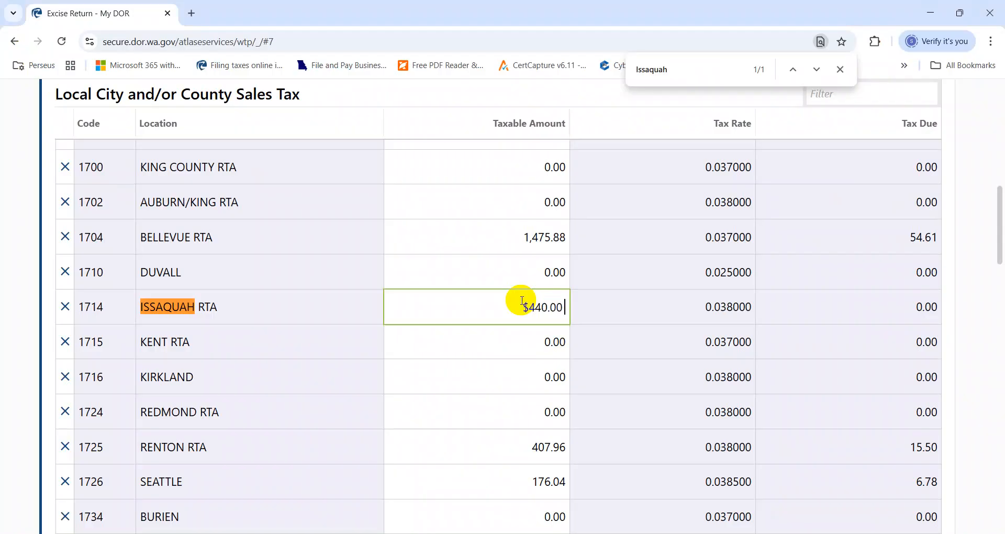
Step: Review the remaining city rows below Issaquah in the workbook's pivot table
{"action": "key", "text": "alt+Tab"}
{"action": "key", "text": "Down"}
{"action": "key", "text": "Down"}
{"action": "key", "text": "Down"}
{"action": "key", "text": "Down"}
{"action": "key", "text": "Down"}
{"action": "key", "text": "Down"}
{"action": "key", "text": "Down"}
{"action": "key", "text": "Down"}
{"action": "key", "text": "Down"}
{"action": "key", "text": "Down"}
{"action": "key", "text": "Down"}
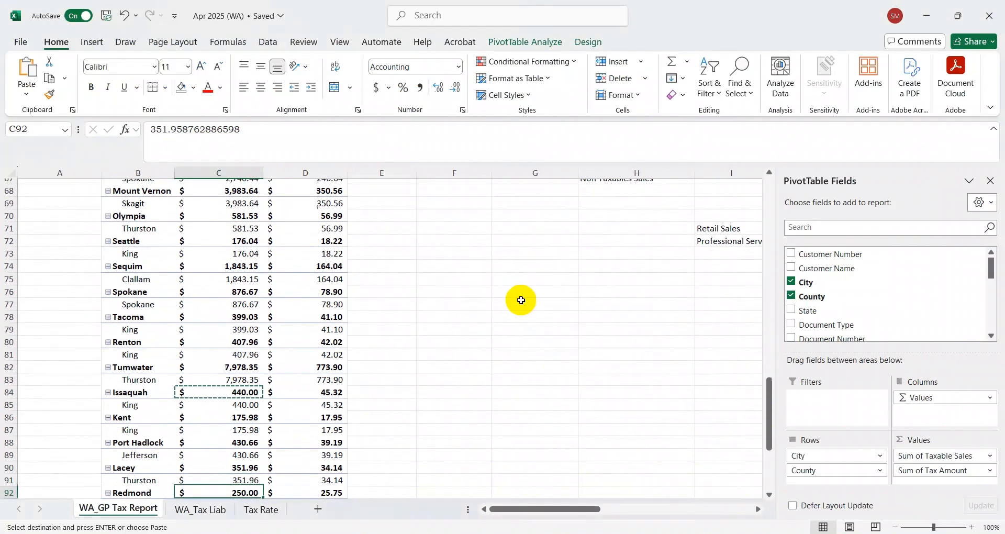
{"action": "key", "text": "Up"}
{"action": "key", "text": "Up"}
{"action": "key", "text": "Up"}
{"action": "key", "text": "Up"}
{"action": "key", "text": "Up"}
{"action": "key", "text": "Up"}
{"action": "key", "text": "Up"}
{"action": "key", "text": "Up"}
{"action": "key", "text": "Up"}
{"action": "key", "text": "Up"}
Step: Look up Kent in the local sales tax list and fill in the Kent RTA taxable amount 175.98 from the pivot table
{"action": "key", "text": "Left"}
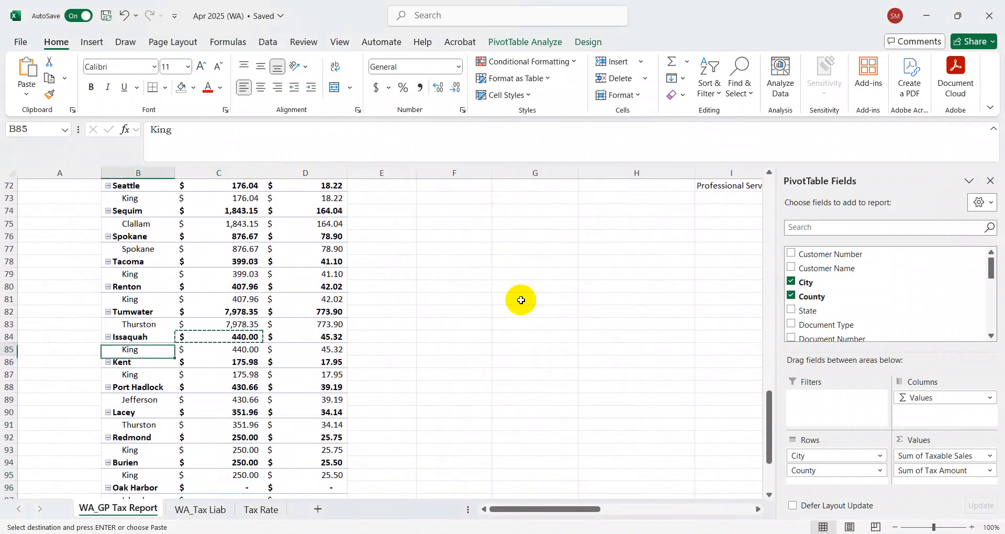
{"action": "key", "text": "ctrl+c"}
{"action": "key", "text": "alt+Tab"}
{"action": "key", "text": "ctrl+f"}
{"action": "key", "text": "ctrl+v"}
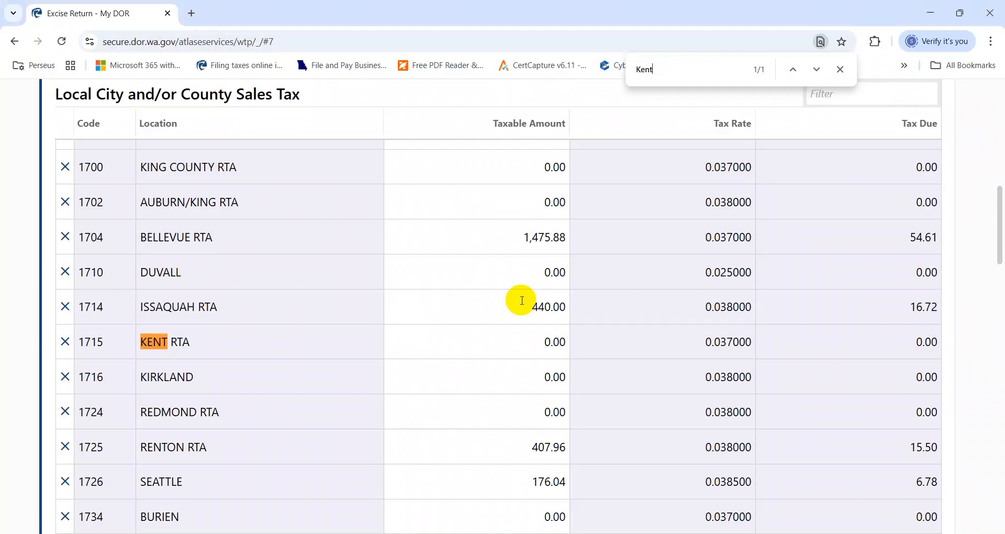
{"action": "left_click", "coordinate": [524, 332]}
{"action": "key", "text": "alt+Tab"}
{"action": "key", "text": "Right"}
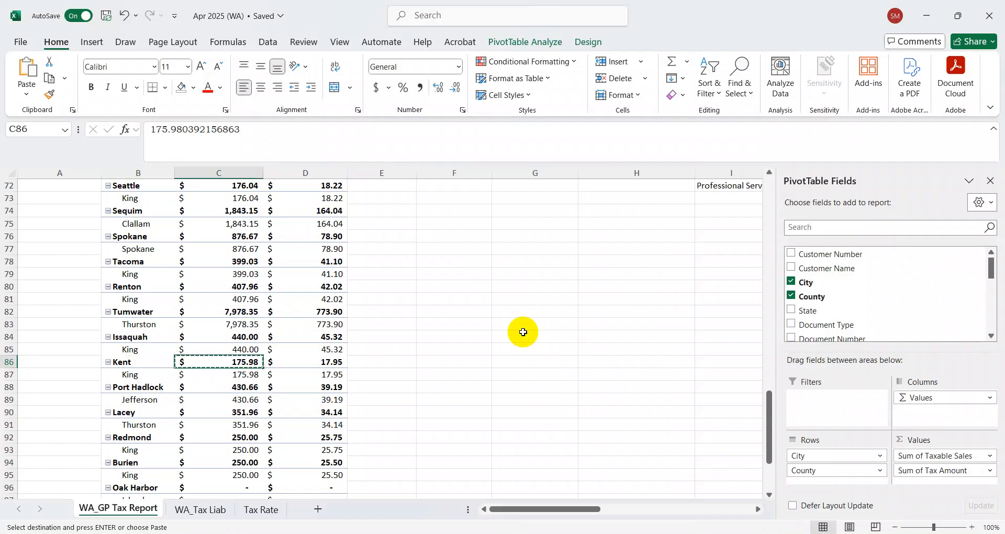
{"action": "key", "text": "ctrl+c"}
{"action": "key", "text": "alt+Tab"}
{"action": "key", "text": "ctrl+v"}
Step: Search the local sales tax list for Port Hadlock, the city after Kent in the pivot table
{"action": "key", "text": "alt+Tab"}
{"action": "key", "text": "Down"}
{"action": "key", "text": "Down"}
{"action": "key", "text": "Left"}
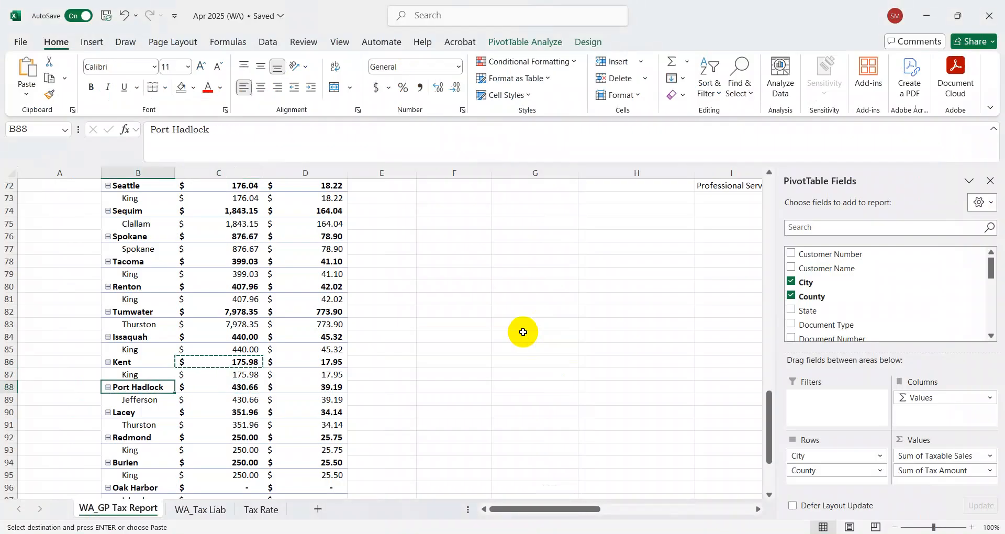
{"action": "key", "text": "alt+Tab"}
{"action": "key", "text": "ctrl+f"}
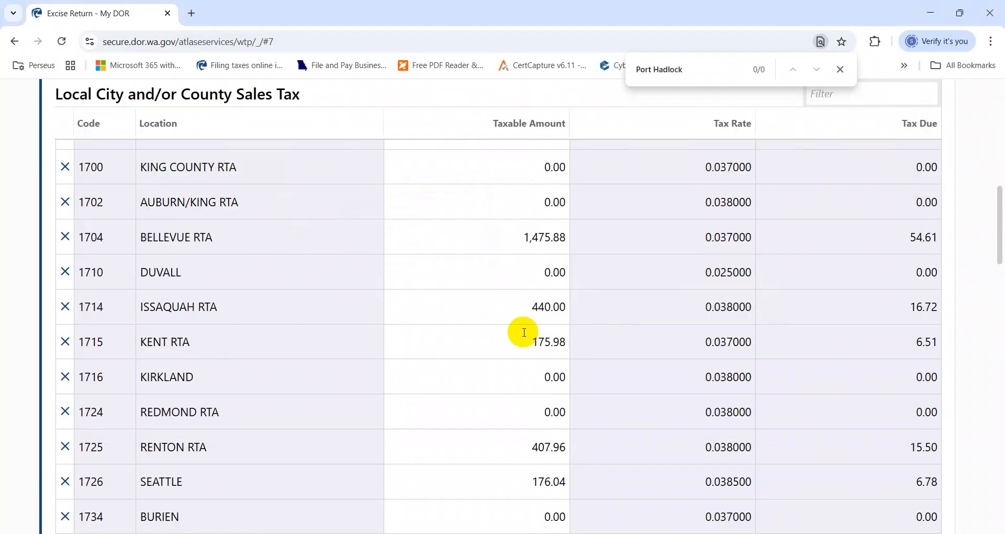
Step: Copy Port Hadlock's county, Jefferson, from the pivot table and find it in the local sales tax list
{"action": "key", "text": "alt+Tab"}
{"action": "key", "text": "Down"}
{"action": "key", "text": "ctrl+c"}
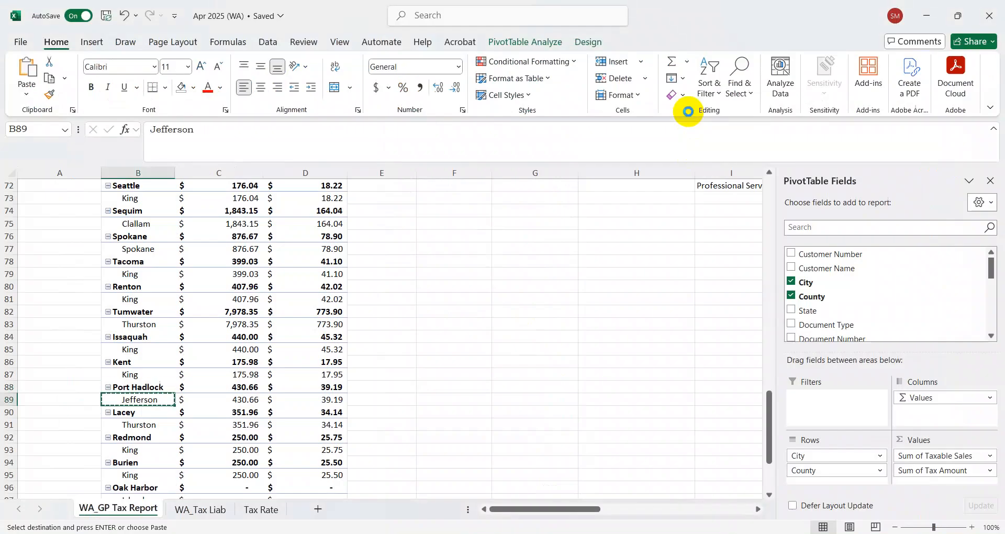
{"action": "key", "text": "alt+Tab"}
{"action": "key", "text": "ctrl+f"}
{"action": "key", "text": "ctrl+v"}
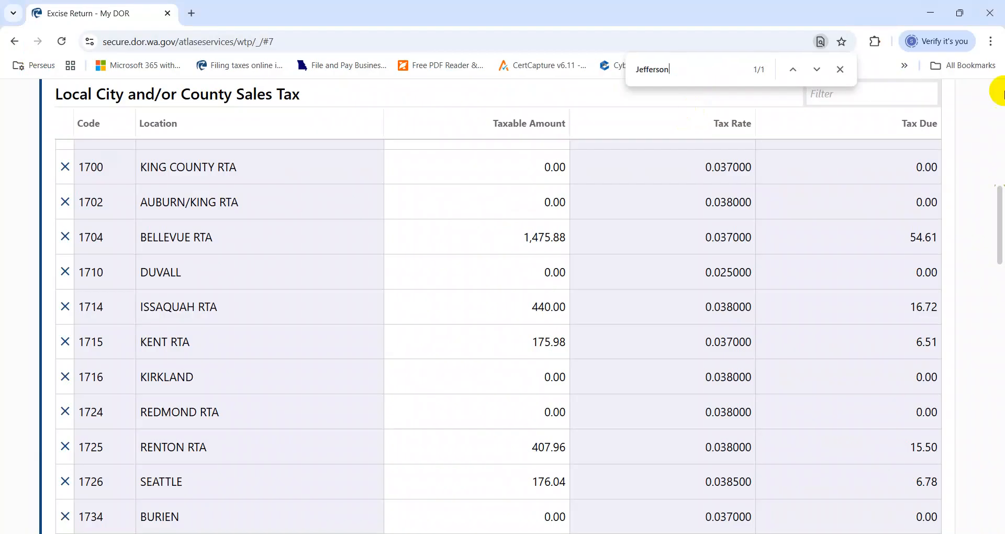
{"action": "left_click_drag", "start_coordinate": [999, 210], "coordinate": [996, 193]}
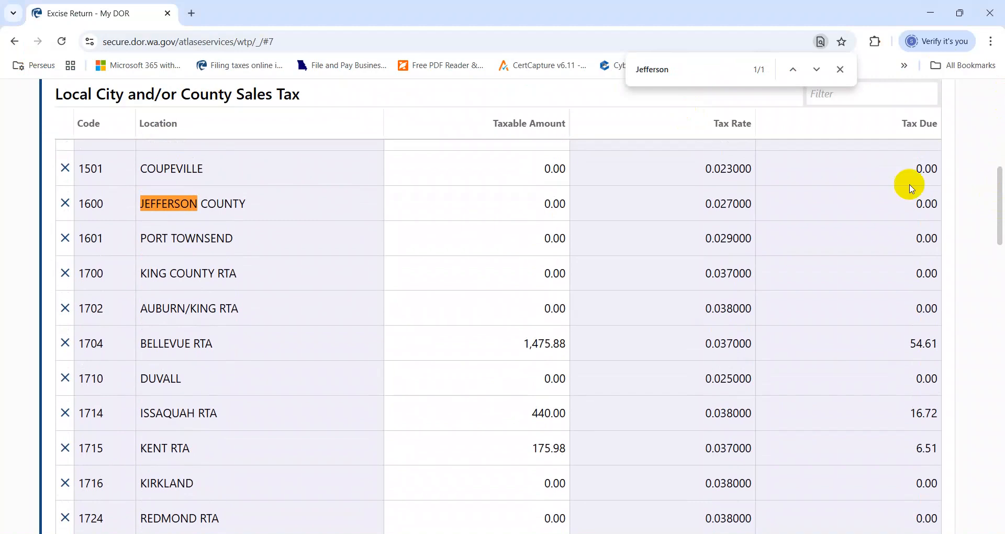
Step: Fill in the Jefferson County taxable amount 430.66 from the pivot table
{"action": "left_click", "coordinate": [437, 219]}
{"action": "key", "text": "alt+Tab"}
{"action": "key", "text": "Right"}
{"action": "key", "text": "ctrl+c"}
{"action": "key", "text": "alt+Tab"}
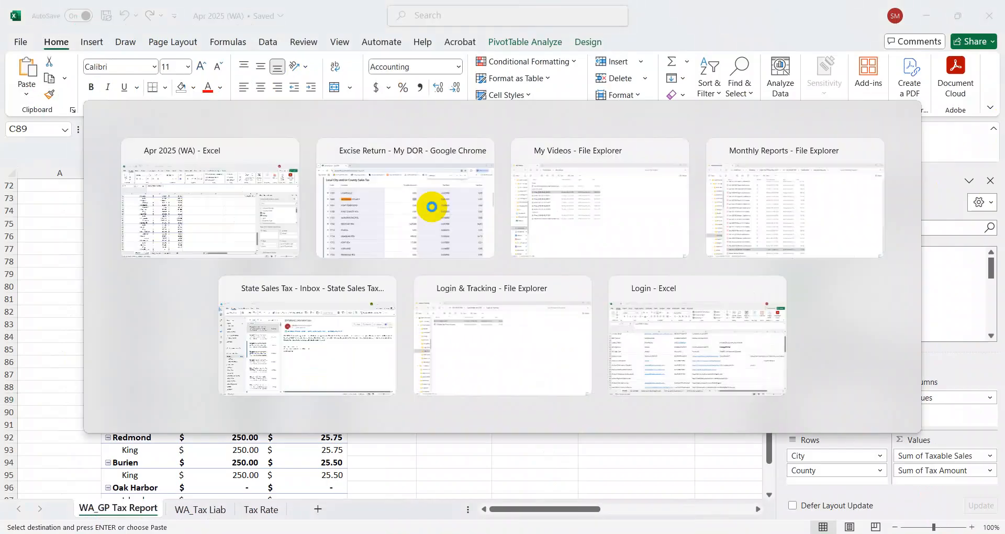
{"action": "key", "text": "ctrl+v"}
Step: Look up Lacey in the local sales tax list and fill in its taxable amount 351.96 from the pivot table
{"action": "key", "text": "alt+Tab"}
{"action": "key", "text": "Down"}
{"action": "key", "text": "Left"}
{"action": "key", "text": "ctrl+c"}
{"action": "key", "text": "alt+Tab"}
{"action": "key", "text": "ctrl+f"}
{"action": "key", "text": "ctrl+v"}
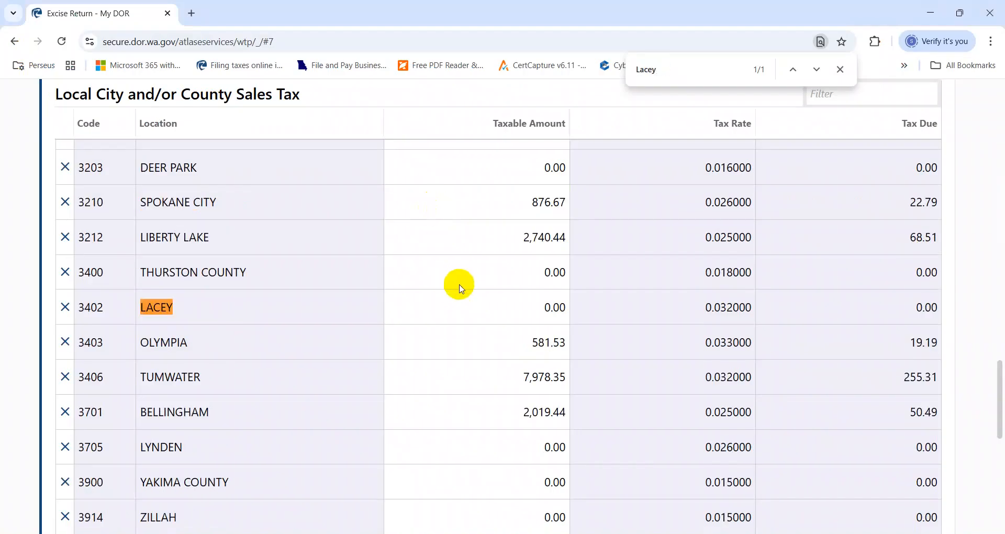
{"action": "key", "text": "alt+Tab"}
{"action": "key", "text": "Right"}
{"action": "key", "text": "ctrl+c"}
{"action": "key", "text": "alt+Tab"}
{"action": "left_click", "coordinate": [473, 309]}
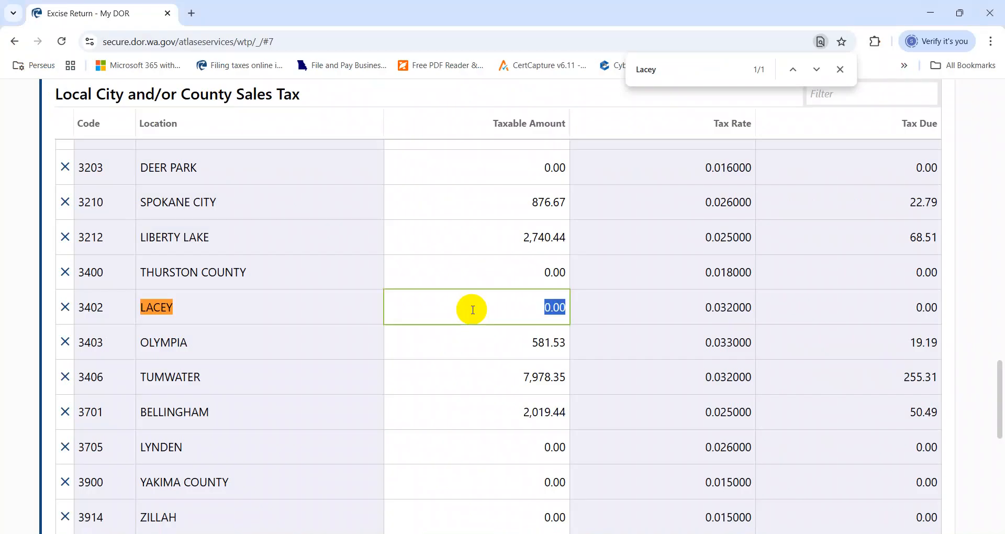
Step: Copy the city name Redmond from the pivot table and find it in the local sales tax list
{"action": "key", "text": "alt+Tab"}
{"action": "key", "text": "Down"}
{"action": "key", "text": "Down"}
{"action": "key", "text": "Left"}
{"action": "key", "text": "ctrl+c"}
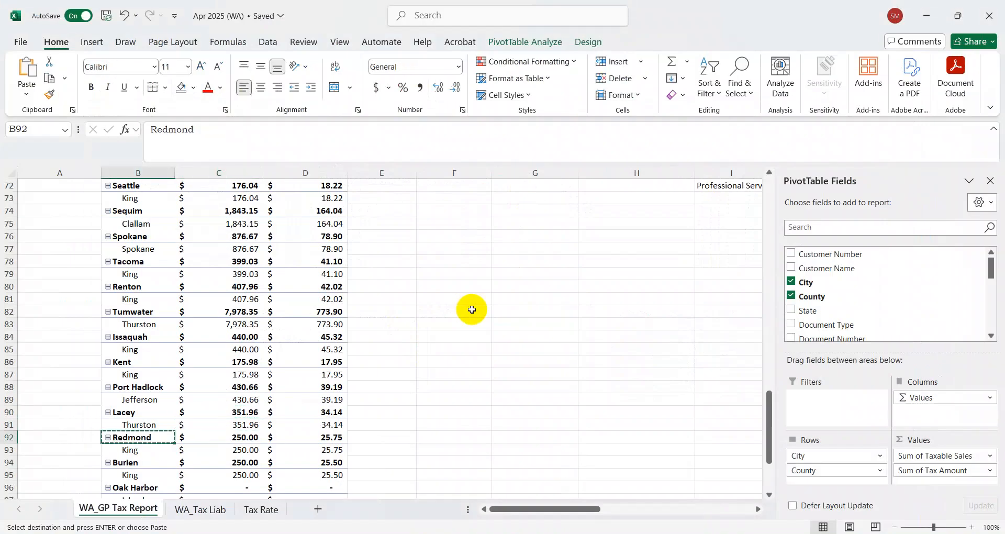
{"action": "key", "text": "alt+Tab"}
{"action": "key", "text": "ctrl+f"}
{"action": "key", "text": "ctrl+v"}
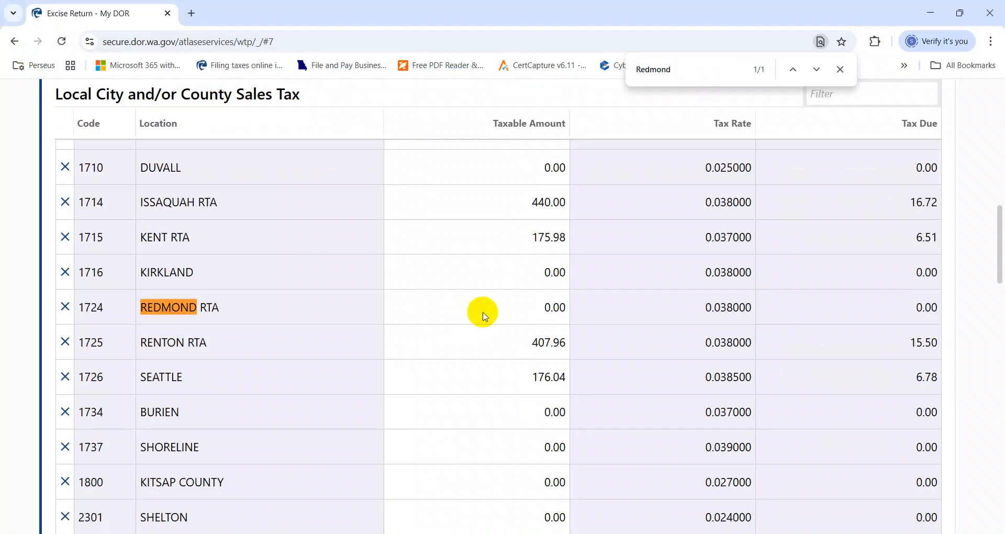
Step: Fill in the Redmond RTA taxable amount 250.00 from the pivot table
{"action": "left_click", "coordinate": [497, 314]}
{"action": "key", "text": "alt+Tab"}
{"action": "key", "text": "Right"}
{"action": "key", "text": "ctrl+c"}
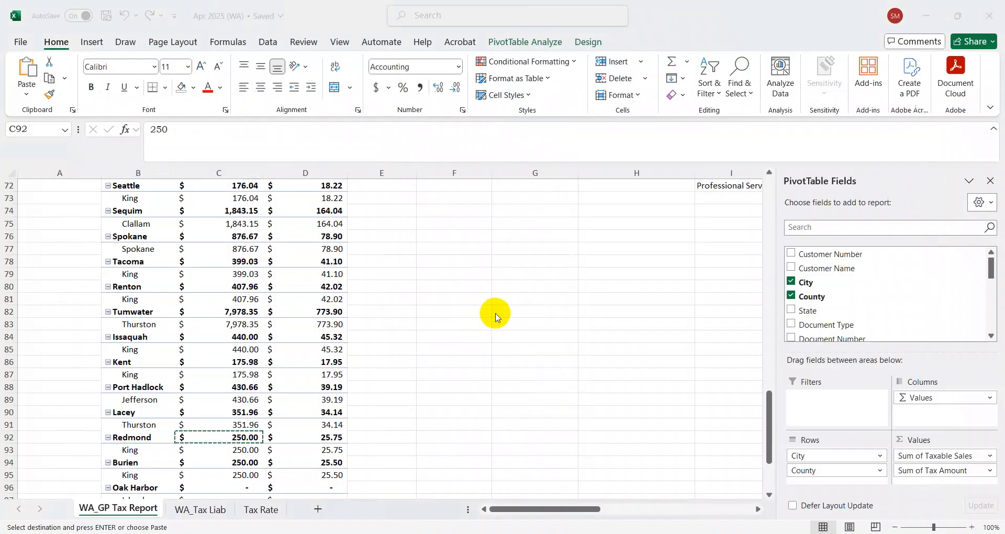
{"action": "key", "text": "alt+Tab"}
{"action": "key", "text": "ctrl+v"}
Step: Copy the city name Burien from the pivot table and find it in the local sales tax list
{"action": "key", "text": "alt+Tab"}
{"action": "key", "text": "Down"}
{"action": "key", "text": "Down"}
{"action": "key", "text": "Left"}
{"action": "key", "text": "ctrl+c"}
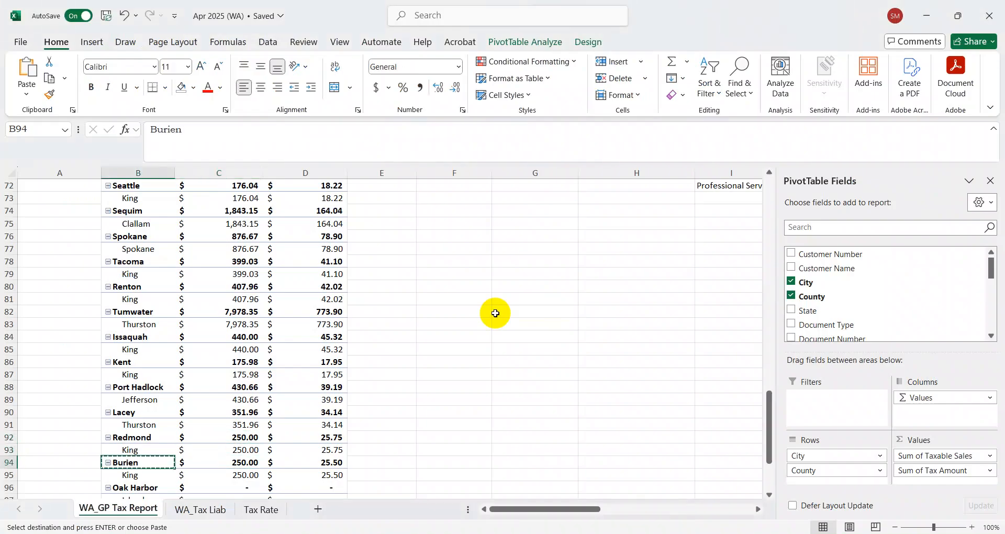
{"action": "key", "text": "alt+Tab"}
{"action": "key", "text": "ctrl+f"}
{"action": "key", "text": "ctrl+v"}
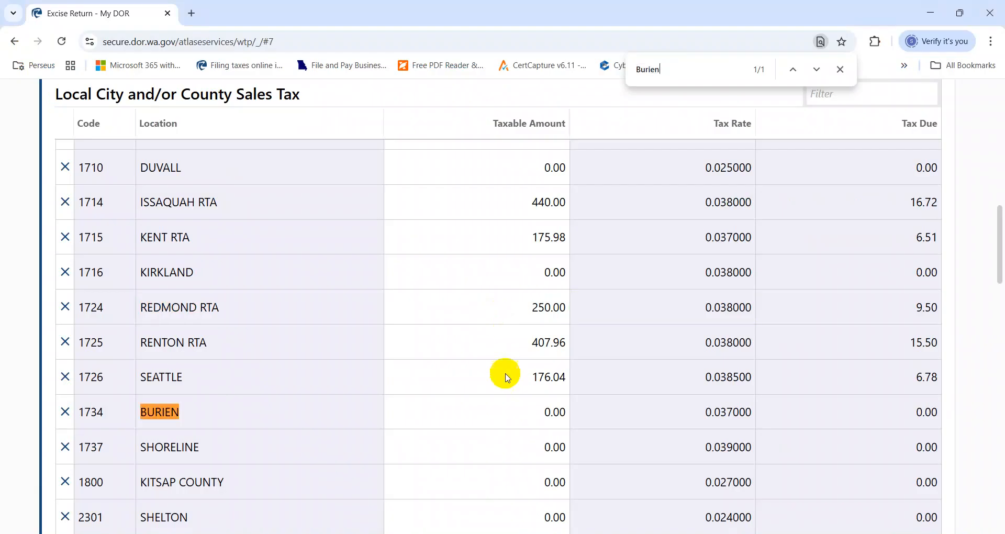
Step: Fill in the Burien taxable amount 250.00 from the pivot table, checking the remaining rows down to the Grand Total, and close the page search
{"action": "left_click", "coordinate": [504, 419]}
{"action": "key", "text": "alt+Tab"}
{"action": "key", "text": "Right"}
{"action": "key", "text": "ctrl+c"}
{"action": "key", "text": "alt+Tab"}
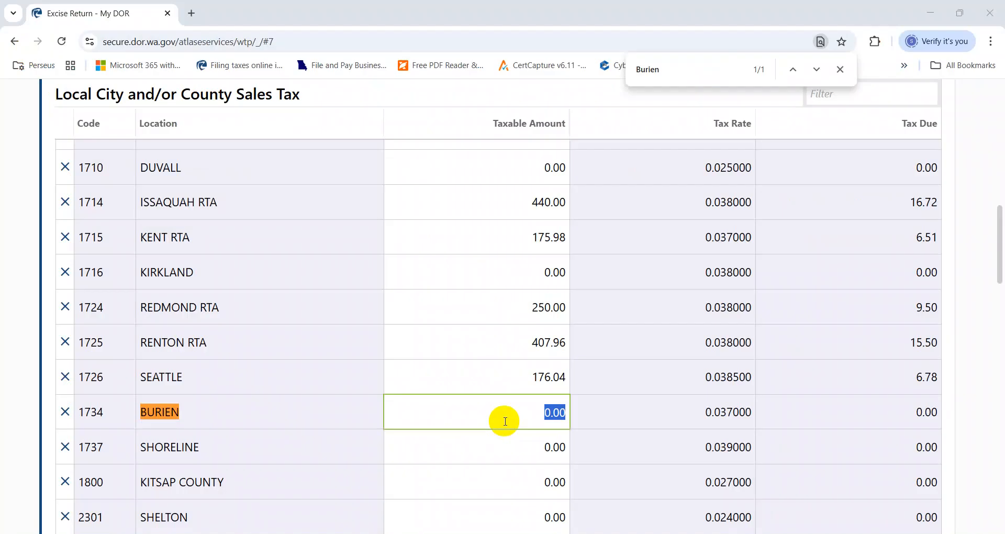
{"action": "key", "text": "alt+Tab"}
{"action": "key", "text": "Down"}
{"action": "key", "text": "Down"}
{"action": "key", "text": "Down"}
{"action": "key", "text": "Down"}
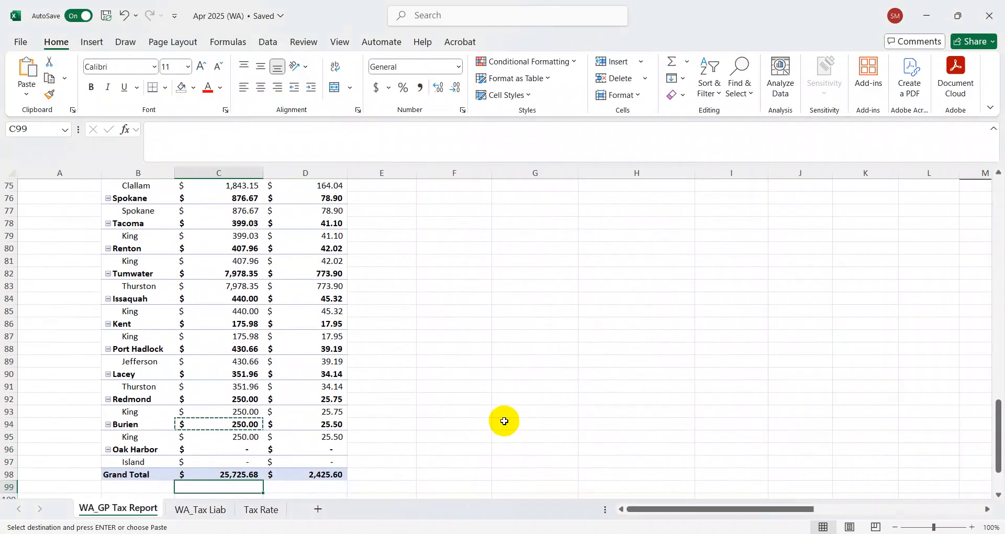
{"action": "key", "text": "Up"}
{"action": "key", "text": "Up"}
{"action": "key", "text": "Up"}
{"action": "key", "text": "ctrl+c"}
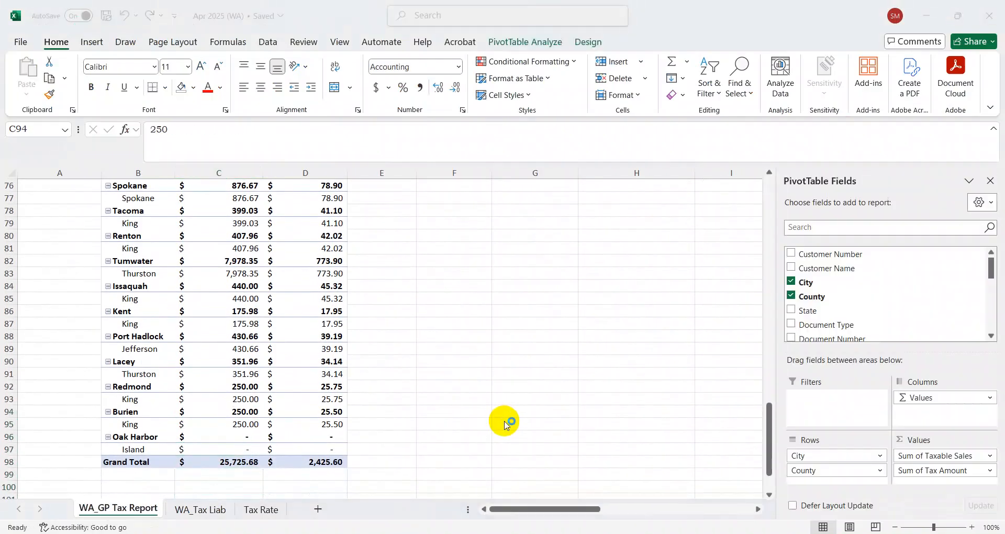
{"action": "key", "text": "alt+Tab"}
{"action": "key", "text": "ctrl+v"}
{"action": "key", "text": "Tab"}
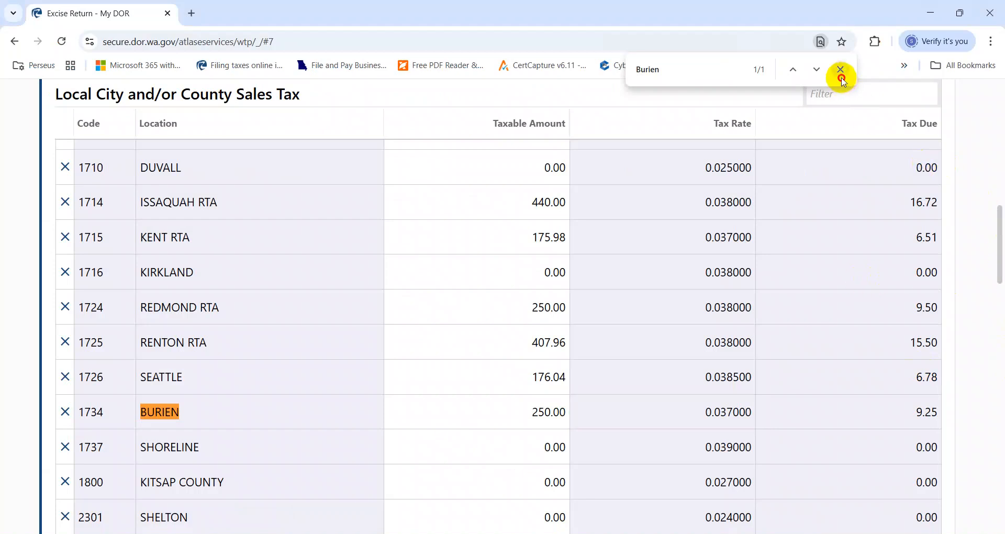
{"action": "left_click", "coordinate": [840, 69]}
Step: Compare the Retail Sales Taxable Amount, Local Sales Taxable Amount and Difference below the local sales tax list
{"action": "left_click_drag", "start_coordinate": [996, 253], "coordinate": [1000, 403]}
{"action": "scroll", "coordinate": [996, 481], "scroll_direction": "up", "scroll_amount": 3}
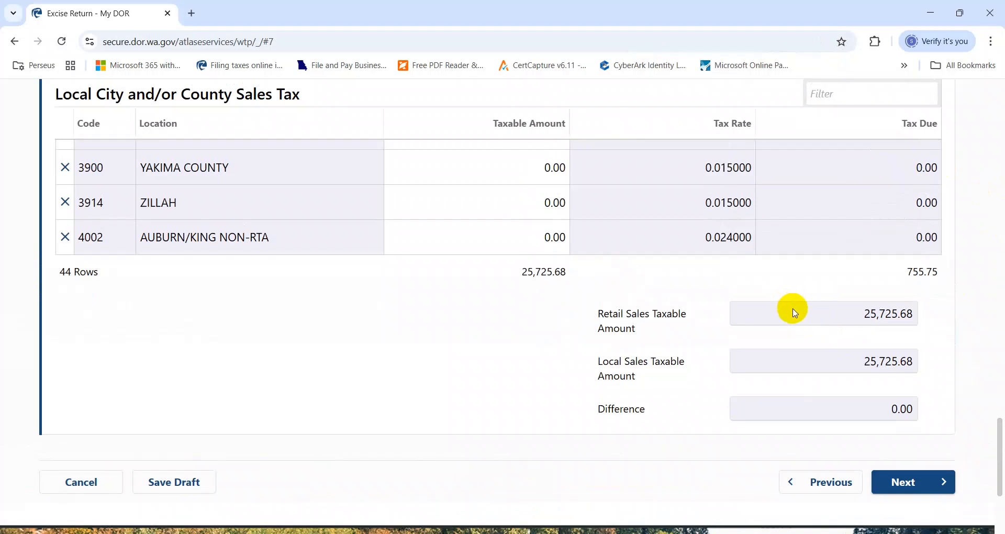
{"action": "left_click_drag", "start_coordinate": [833, 361], "coordinate": [945, 359]}
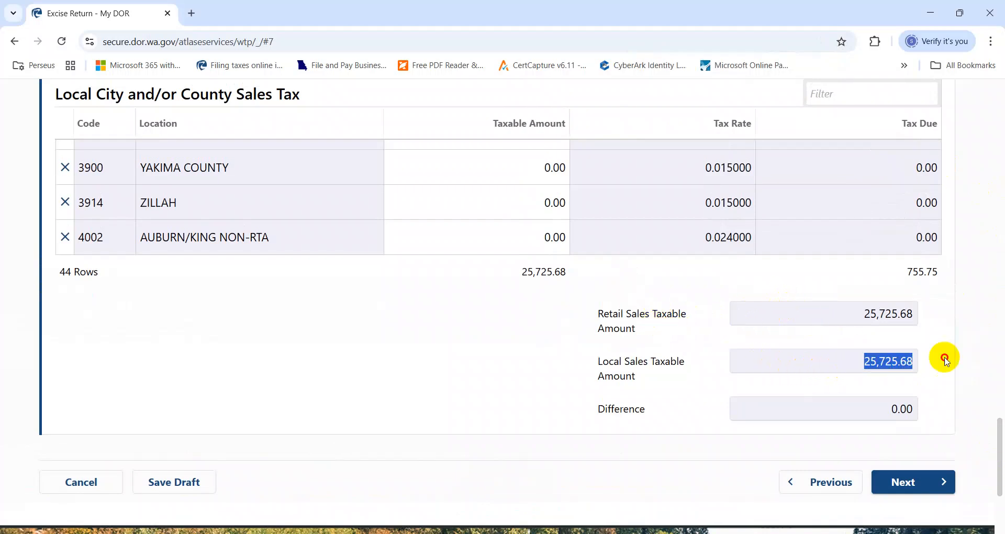
{"action": "left_click_drag", "start_coordinate": [863, 316], "coordinate": [942, 337]}
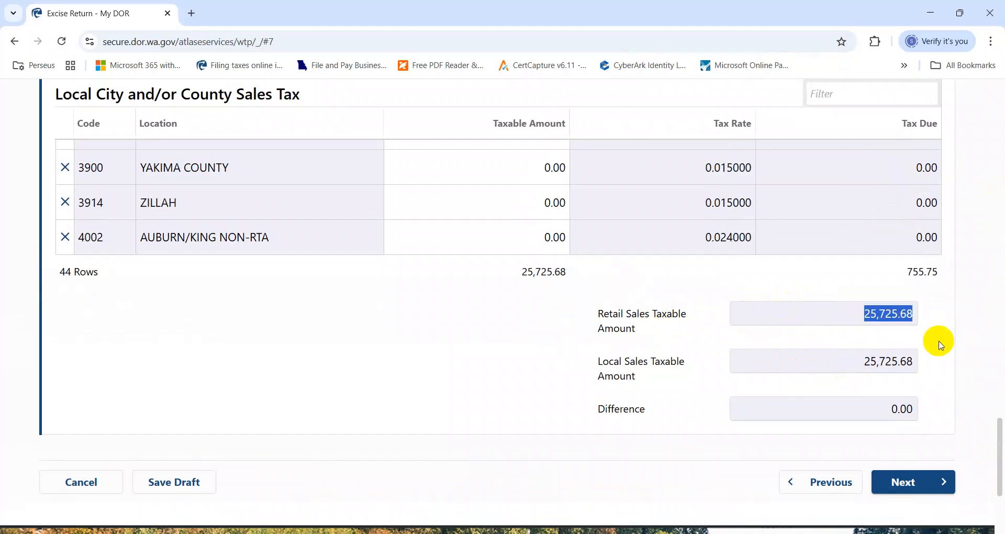
{"action": "left_click_drag", "start_coordinate": [879, 408], "coordinate": [925, 416]}
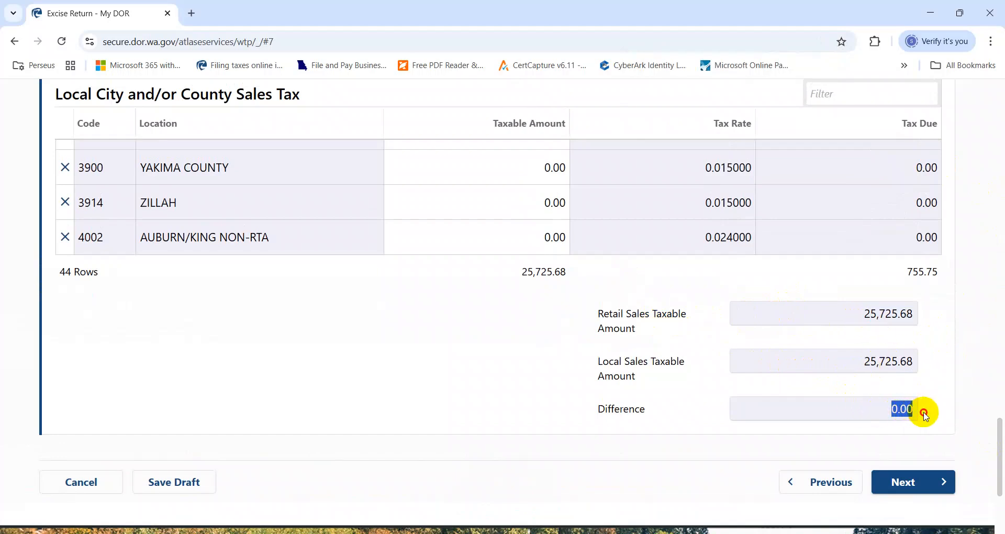
{"action": "left_click", "coordinate": [985, 436]}
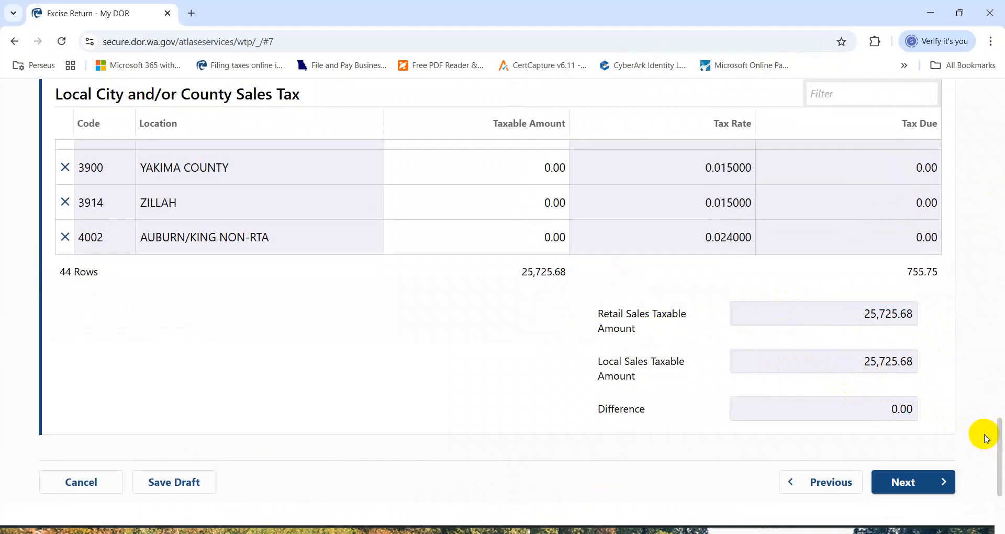
{"action": "left_click_drag", "start_coordinate": [997, 471], "coordinate": [994, 157]}
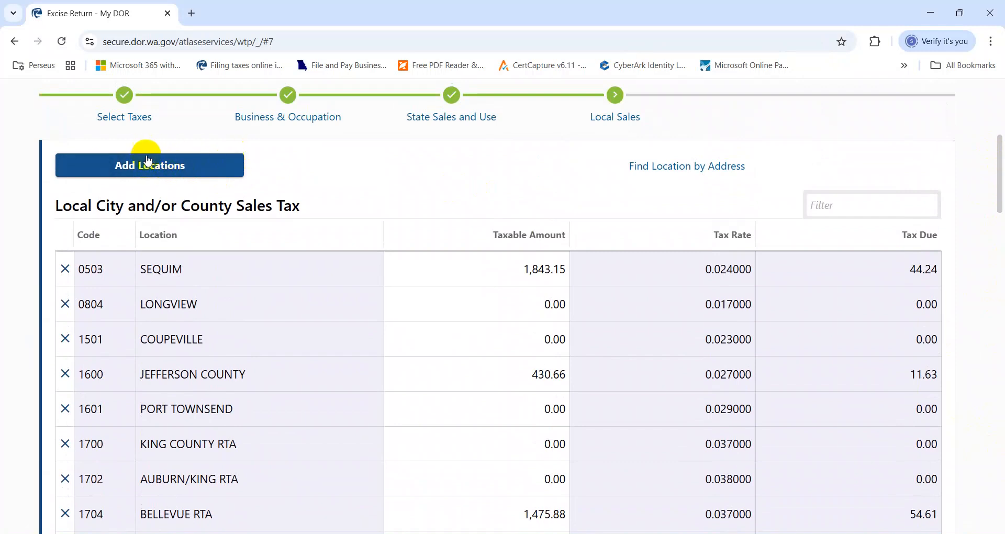
{"action": "left_click_drag", "start_coordinate": [999, 177], "coordinate": [980, 446]}
Step: Record the return's local tax due total 755.75 in cell P68 of the workbook, beside the state sales tax amount
{"action": "left_click_drag", "start_coordinate": [942, 397], "coordinate": [895, 394]}
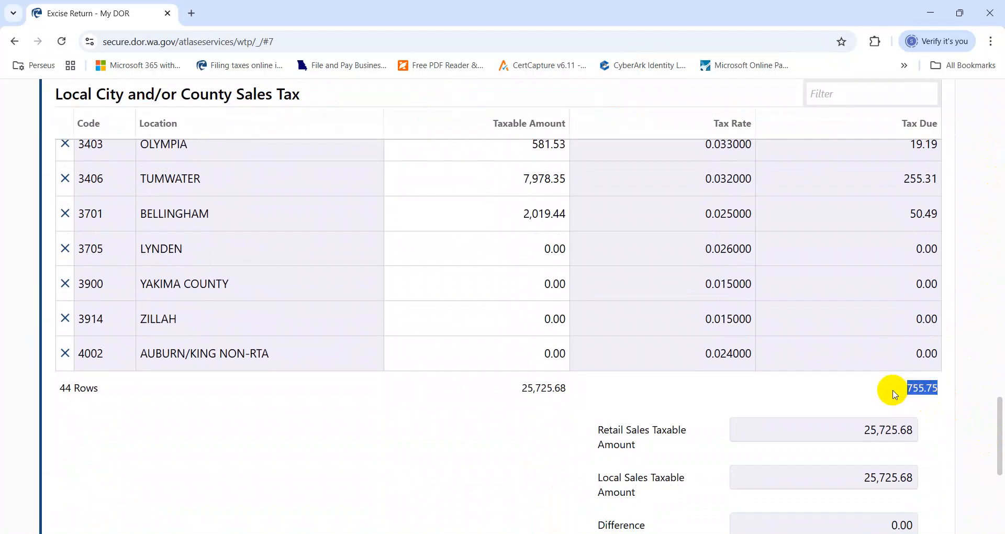
{"action": "key", "text": "alt+Tab"}
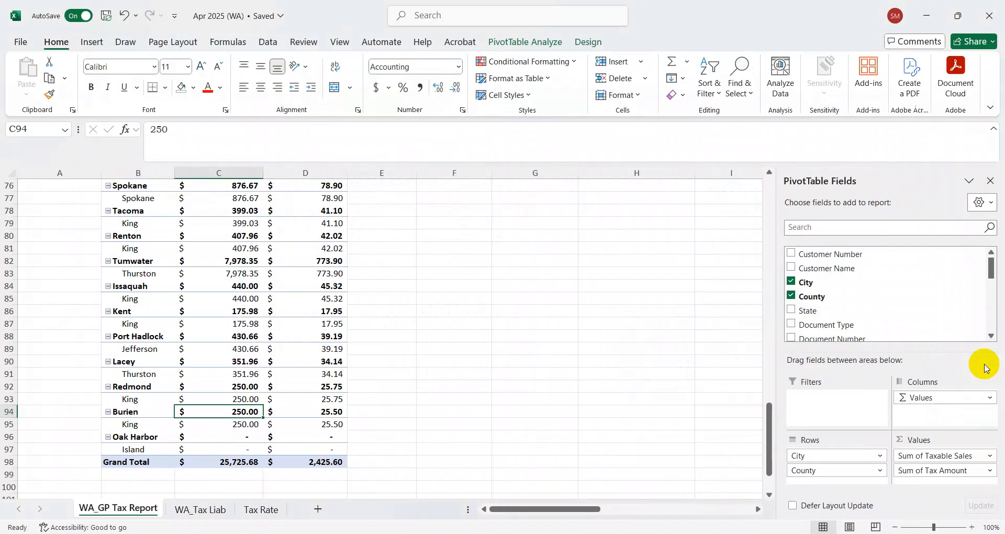
{"action": "key", "text": "Right"}
{"action": "key", "text": "Page_Up"}
{"action": "key", "text": "Right"}
{"action": "key", "text": "Right"}
{"action": "key", "text": "Right"}
{"action": "key", "text": "Right"}
{"action": "key", "text": "Right"}
{"action": "key", "text": "Right"}
{"action": "key", "text": "Right"}
{"action": "key", "text": "Right"}
{"action": "key", "text": "Right"}
{"action": "key", "text": "Right"}
{"action": "key", "text": "Right"}
{"action": "key", "text": "Right"}
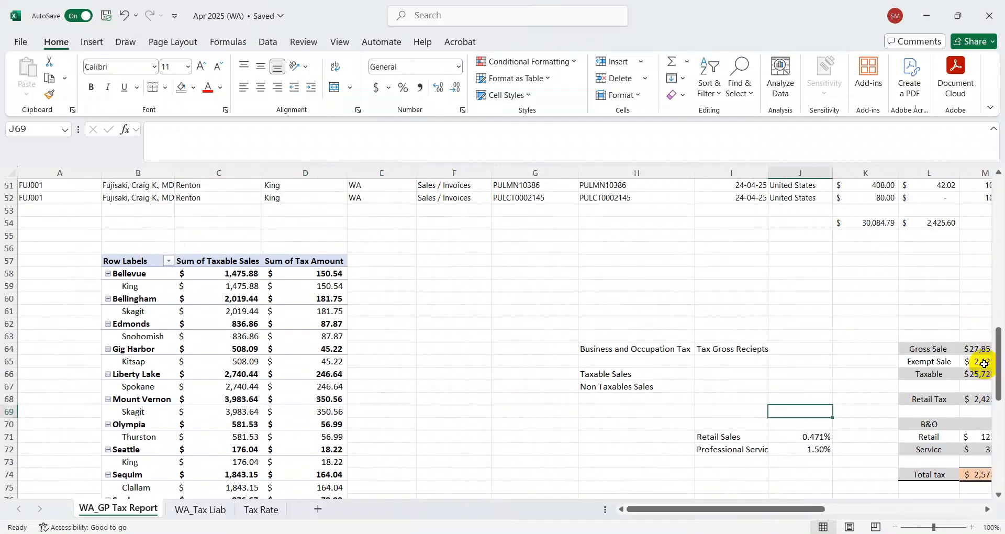
{"action": "key", "text": "Up"}
{"action": "key", "text": "Left"}
{"action": "key", "text": "Right"}
{"action": "key", "text": "alt+Tab"}
{"action": "key", "text": "alt+Tab"}
{"action": "type", "text": "755.75"}
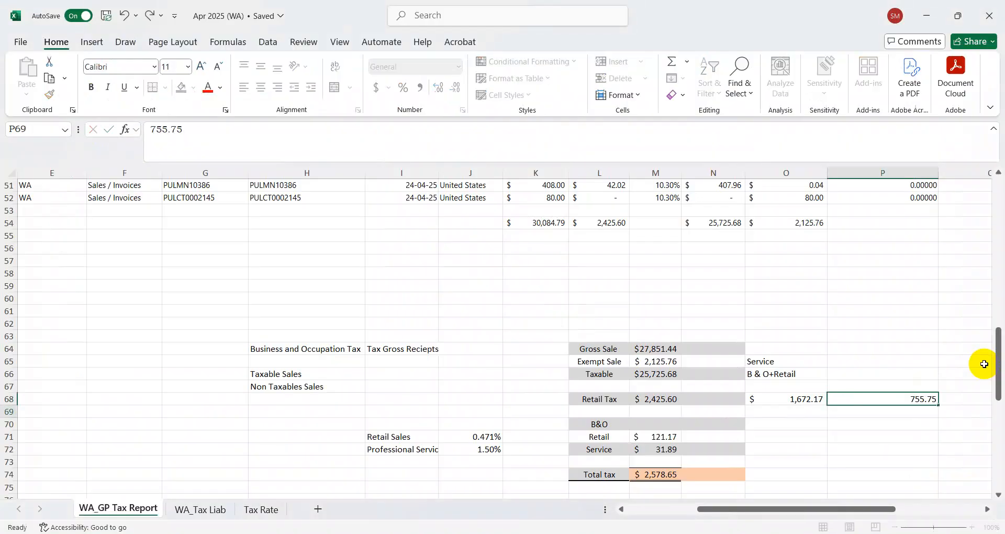
{"action": "key", "text": "Return"}
Step: Check the sum of the state and local tax amounts in row 68 against the Retail Tax cell
{"action": "key", "text": "Up"}
{"action": "key", "text": "shift+Left"}
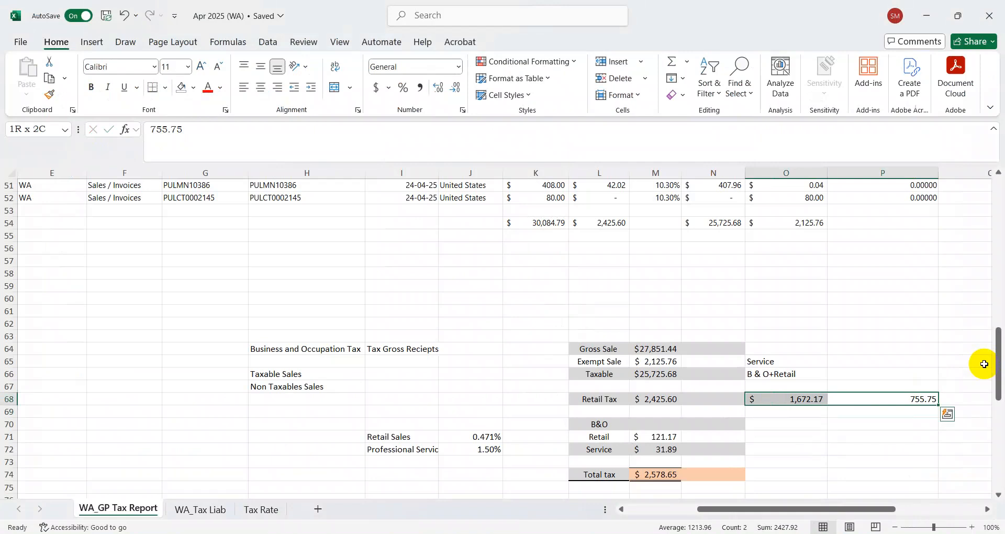
{"action": "key", "text": "Left"}
{"action": "key", "text": "Left"}
{"action": "key", "text": "Left"}
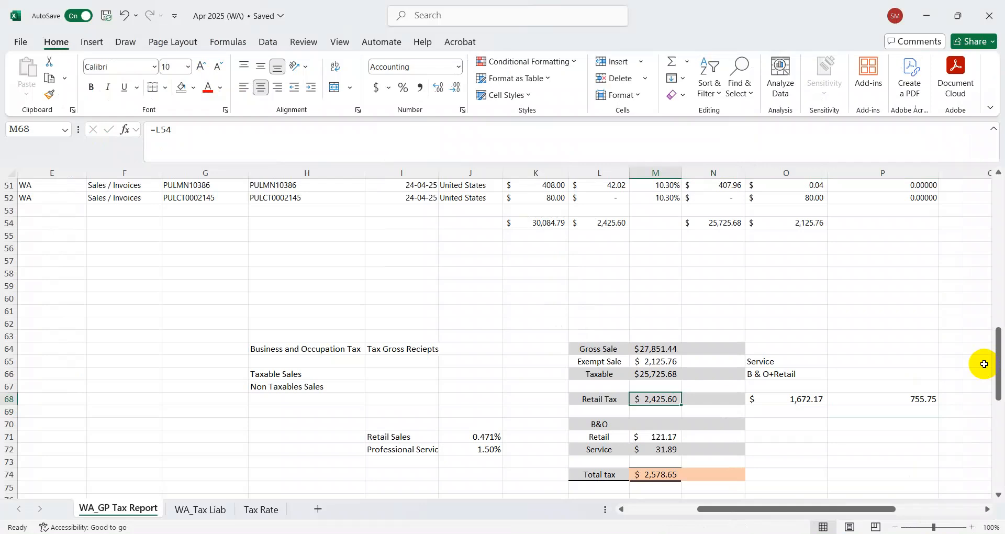
{"action": "key", "text": "Right"}
{"action": "key", "text": "Right"}
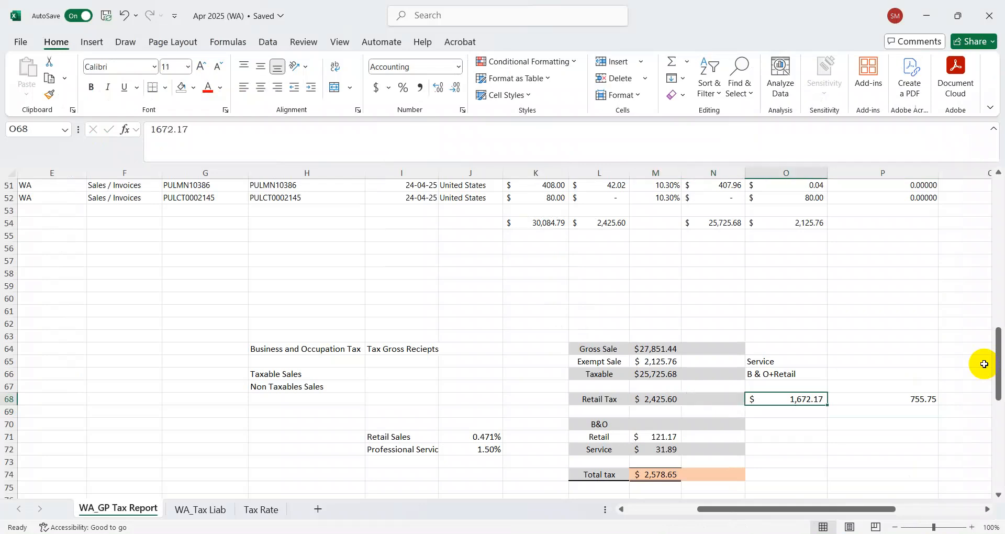
Step: Switch back to the excise return on My DOR and proceed from Local Sales to the Summary page
{"action": "key", "text": "alt+Tab"}
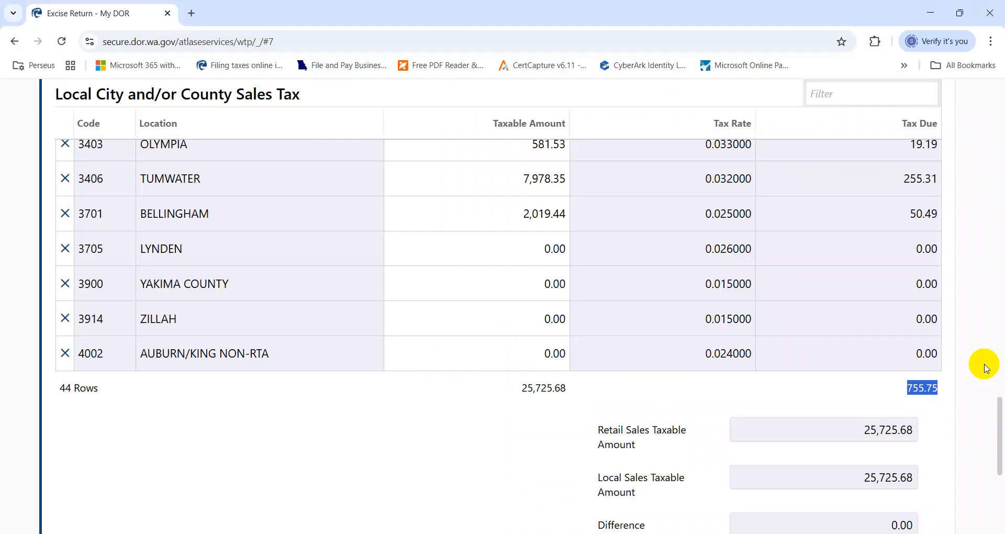
{"action": "left_click", "coordinate": [986, 368]}
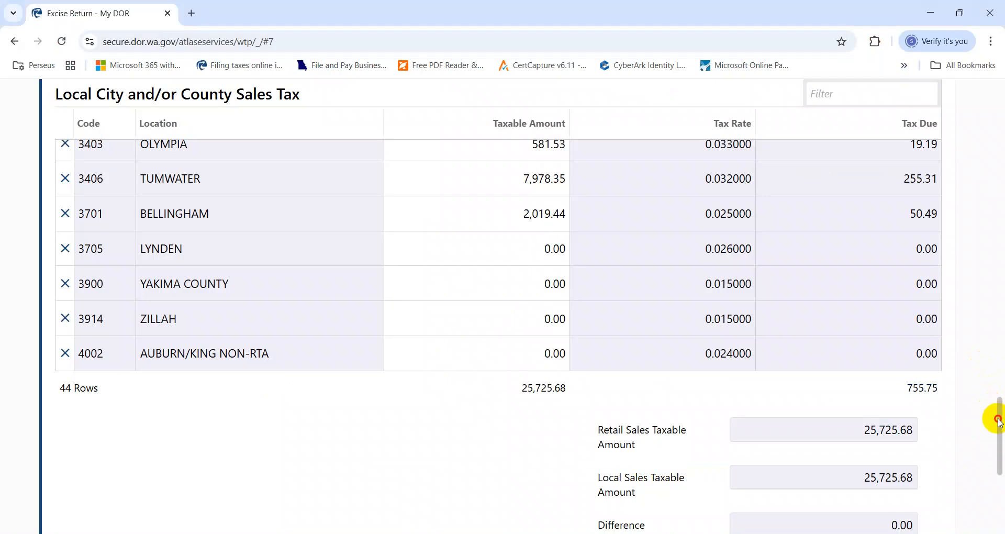
{"action": "scroll", "coordinate": [998, 498], "scroll_direction": "down", "scroll_amount": 3}
{"action": "left_click", "coordinate": [928, 417]}
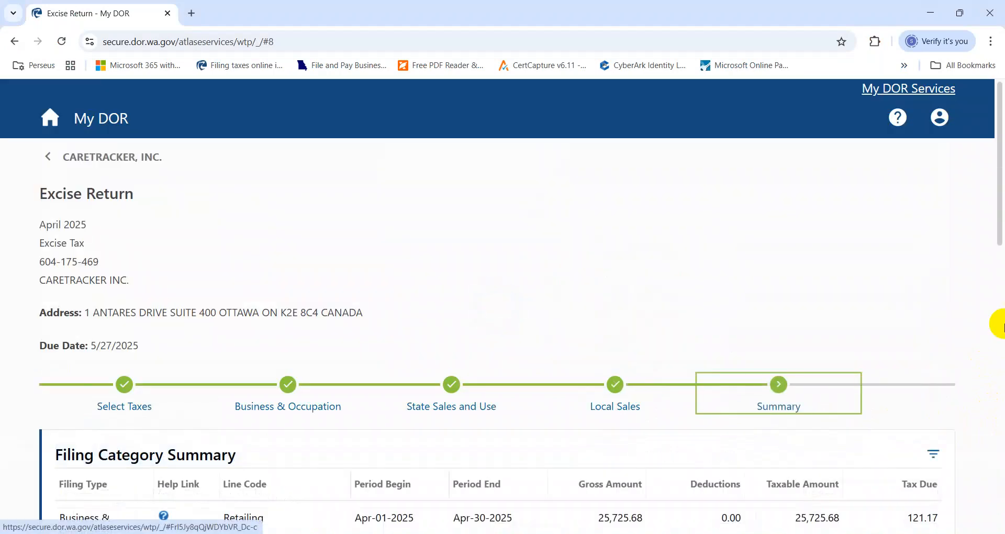
Step: Review the tax due for each line in the Filing Category Summary and the Total Tax Due
{"action": "left_click_drag", "start_coordinate": [999, 191], "coordinate": [1004, 319]}
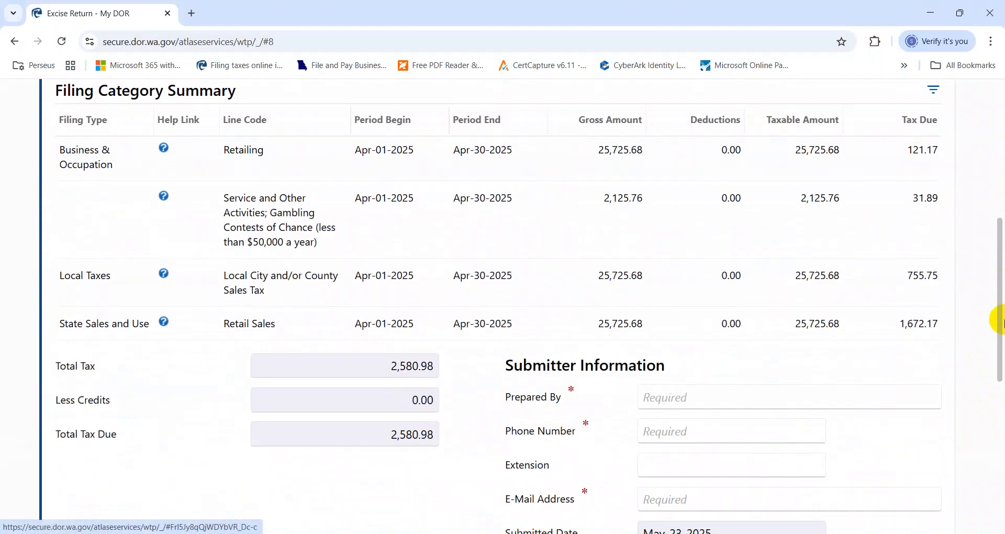
{"action": "scroll", "coordinate": [997, 277], "scroll_direction": "up", "scroll_amount": 1}
{"action": "mouse_move", "coordinate": [944, 216]}
{"action": "left_mouse_down"}
{"action": "mouse_move", "coordinate": [896, 209]}
{"action": "mouse_move", "coordinate": [958, 230]}
{"action": "left_mouse_up"}
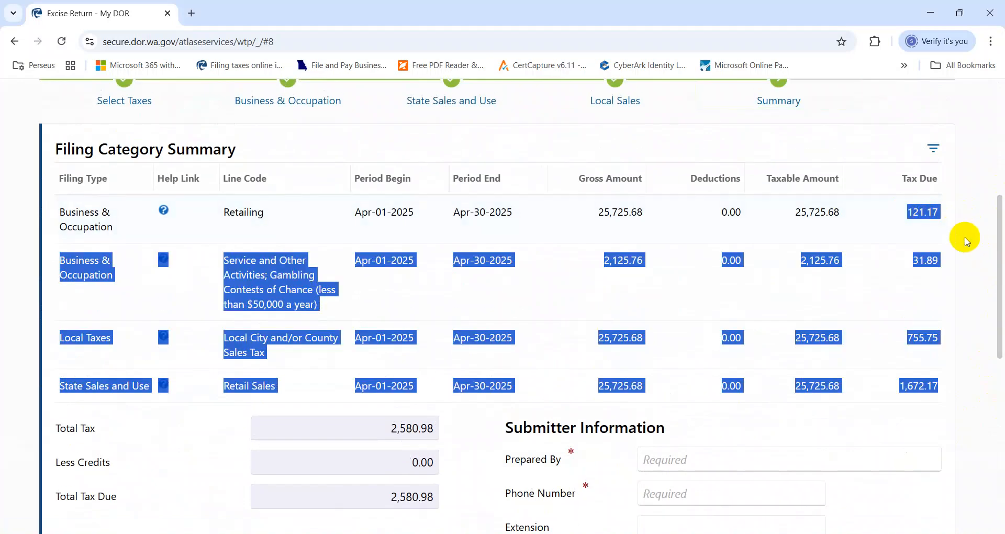
{"action": "left_click", "coordinate": [964, 271]}
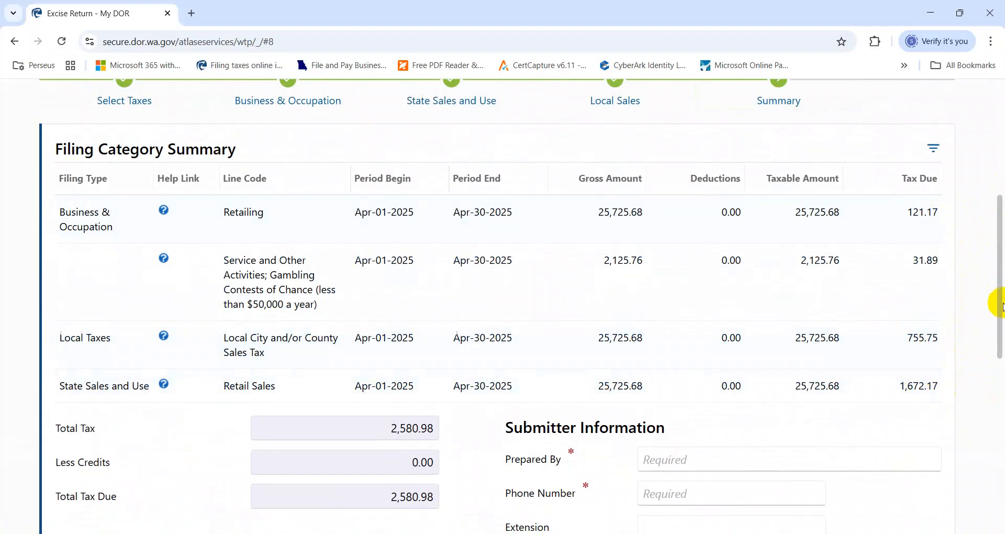
{"action": "left_click_drag", "start_coordinate": [996, 302], "coordinate": [996, 347]}
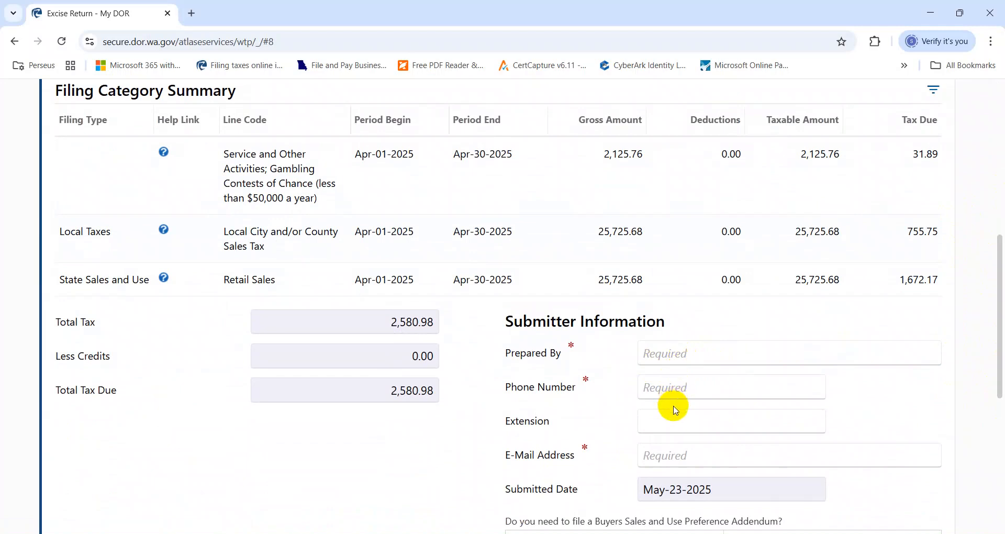
Step: Check the submitter section of the return, then switch to the Excel workbook and review the Non Taxable Sales column up to its header
{"action": "left_click_drag", "start_coordinate": [998, 309], "coordinate": [1000, 432]}
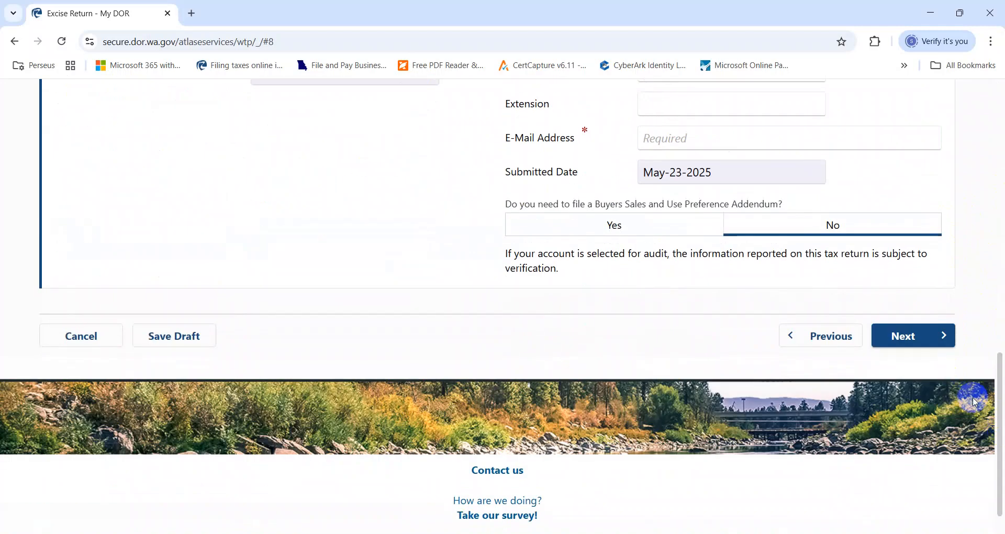
{"action": "key", "text": "alt+Tab"}
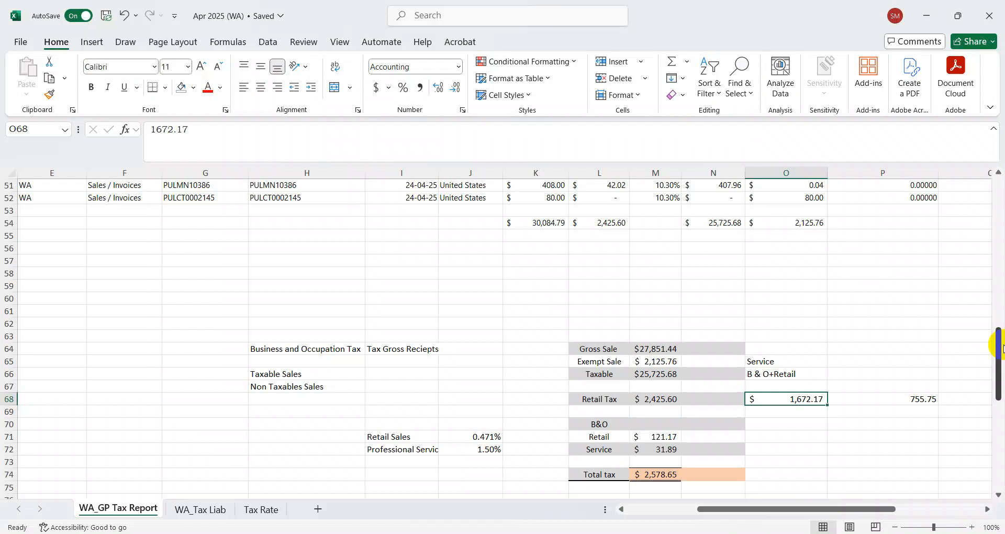
{"action": "key", "text": "Up"}
{"action": "key", "text": "Up"}
{"action": "key", "text": "Up"}
{"action": "key", "text": "Up"}
{"action": "key", "text": "Up"}
{"action": "key", "text": "Up"}
{"action": "key", "text": "Up"}
{"action": "key", "text": "Up"}
{"action": "key", "text": "Up"}
{"action": "key", "text": "Up"}
{"action": "key", "text": "Up"}
{"action": "key", "text": "Up"}
{"action": "key", "text": "Up"}
{"action": "key", "text": "Up"}
{"action": "key", "text": "Up"}
{"action": "key", "text": "Up"}
{"action": "key", "text": "Up"}
{"action": "key", "text": "Up"}
{"action": "key", "text": "Up"}
{"action": "key", "text": "Up"}
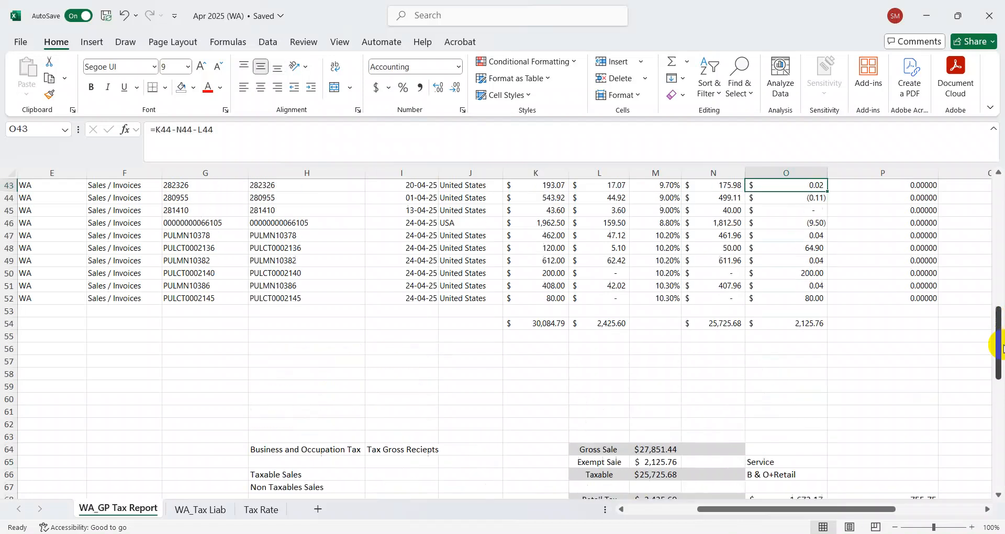
{"action": "key", "text": "Up"}
{"action": "key", "text": "Up"}
{"action": "key", "text": "Up"}
{"action": "key", "text": "Up"}
{"action": "key", "text": "Up"}
{"action": "key", "text": "Up"}
{"action": "key", "text": "Up"}
{"action": "key", "text": "Up"}
{"action": "key", "text": "Up"}
{"action": "key", "text": "Up"}
{"action": "key", "text": "Up"}
{"action": "key", "text": "Up"}
{"action": "key", "text": "Up"}
{"action": "key", "text": "Up"}
{"action": "key", "text": "Up"}
{"action": "key", "text": "Up"}
{"action": "key", "text": "Up"}
{"action": "key", "text": "Up"}
{"action": "key", "text": "Up"}
{"action": "key", "text": "Up"}
Step: Review the column headers of the WA_GP Tax Report sheet from Non Taxable Sales back to Customer Number
{"action": "key", "text": "Left"}
{"action": "key", "text": "Left"}
{"action": "key", "text": "Left"}
{"action": "key", "text": "Left"}
{"action": "key", "text": "Left"}
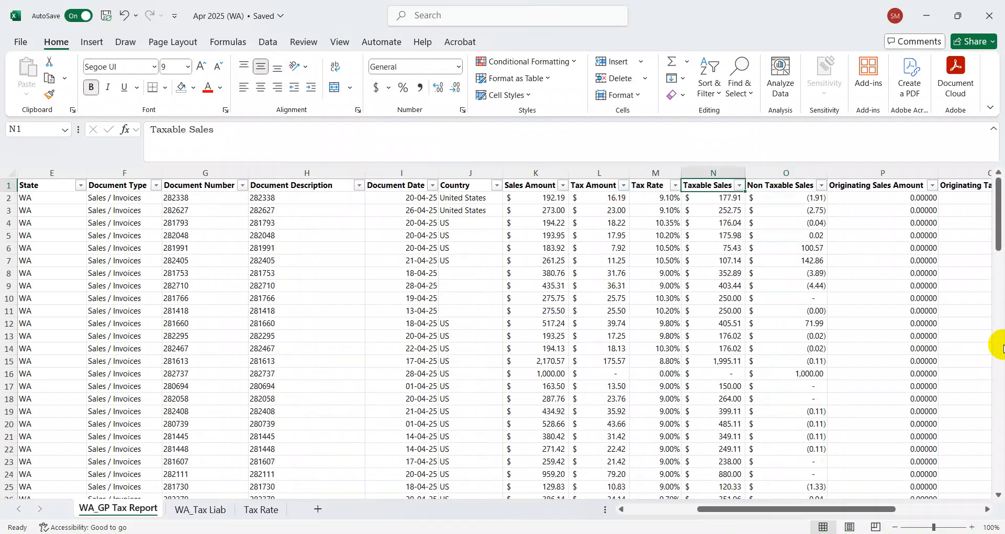
{"action": "key", "text": "Left"}
{"action": "key", "text": "Left"}
{"action": "key", "text": "Left"}
{"action": "key", "text": "Left"}
{"action": "key", "text": "Left"}
{"action": "key", "text": "Left"}
{"action": "key", "text": "Left"}
{"action": "key", "text": "Left"}
{"action": "key", "text": "Left"}
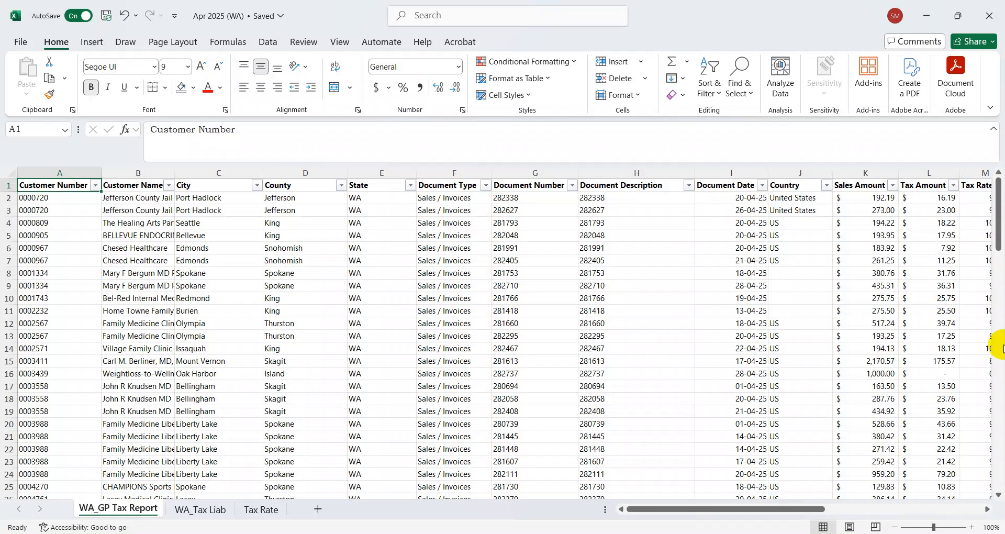
Step: Look through the April invoice rows by customer number, from the first record to the end of the data
{"action": "key", "text": "Down"}
{"action": "key", "text": "Down"}
{"action": "key", "text": "Down"}
{"action": "key", "text": "Down"}
{"action": "key", "text": "Down"}
{"action": "key", "text": "Down"}
{"action": "key", "text": "Down"}
{"action": "key", "text": "Down"}
{"action": "key", "text": "Down"}
{"action": "key", "text": "Down"}
{"action": "key", "text": "Down"}
{"action": "key", "text": "Down"}
{"action": "key", "text": "Down"}
{"action": "key", "text": "Down"}
{"action": "key", "text": "Down"}
{"action": "key", "text": "Down"}
{"action": "key", "text": "Down"}
{"action": "key", "text": "Down"}
{"action": "key", "text": "Down"}
{"action": "key", "text": "Down"}
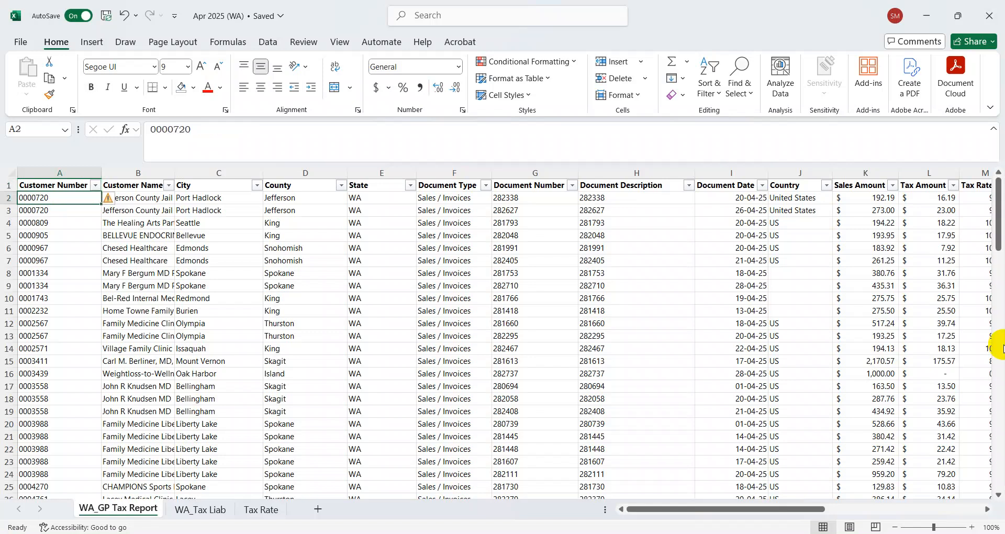
{"action": "key", "text": "Down"}
{"action": "key", "text": "Down"}
{"action": "key", "text": "Down"}
{"action": "key", "text": "Down"}
{"action": "key", "text": "Down"}
{"action": "key", "text": "Down"}
{"action": "key", "text": "Down"}
{"action": "key", "text": "Down"}
{"action": "key", "text": "Down"}
{"action": "key", "text": "Down"}
{"action": "key", "text": "Down"}
{"action": "key", "text": "Down"}
{"action": "key", "text": "Down"}
{"action": "key", "text": "Down"}
{"action": "key", "text": "Down"}
{"action": "key", "text": "Down"}
{"action": "key", "text": "Down"}
{"action": "key", "text": "Down"}
{"action": "key", "text": "Down"}
{"action": "key", "text": "Down"}
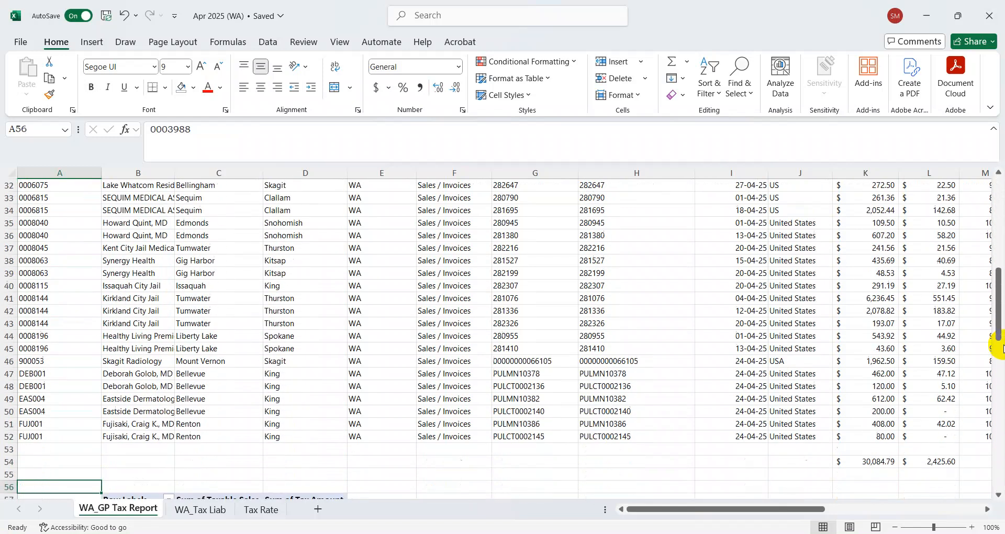
Step: Examine the PivotTable of taxable sales and tax amount by city and county, including its Grand Total row and column headings
{"action": "key", "text": "Right"}
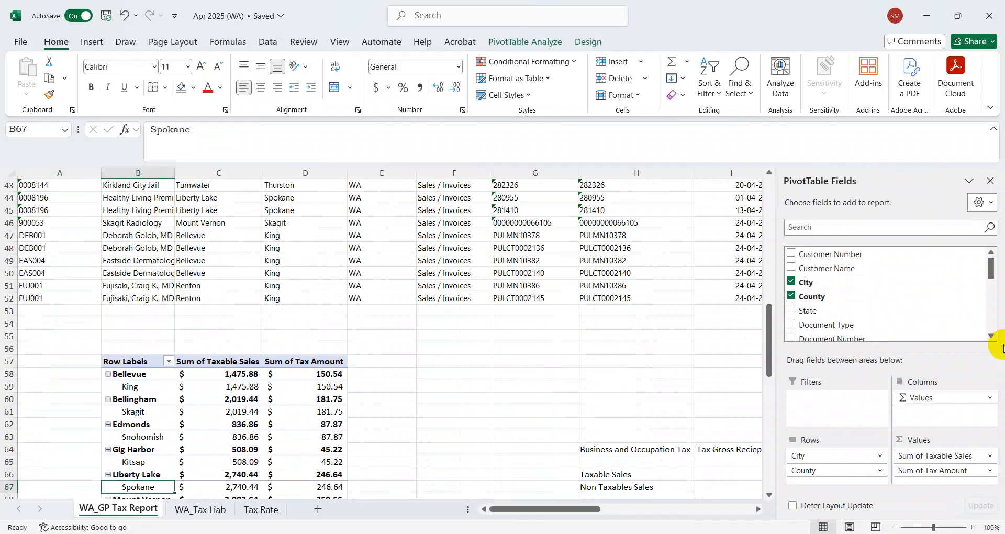
{"action": "key", "text": "Down"}
{"action": "key", "text": "Down"}
{"action": "key", "text": "Down"}
{"action": "key", "text": "Down"}
{"action": "key", "text": "Down"}
{"action": "key", "text": "Down"}
{"action": "key", "text": "Down"}
{"action": "key", "text": "Down"}
{"action": "key", "text": "Down"}
{"action": "key", "text": "Down"}
{"action": "key", "text": "Down"}
{"action": "key", "text": "Down"}
{"action": "key", "text": "Down"}
{"action": "key", "text": "Down"}
{"action": "key", "text": "Down"}
{"action": "key", "text": "Down"}
{"action": "key", "text": "Down"}
{"action": "key", "text": "Down"}
{"action": "key", "text": "Down"}
{"action": "key", "text": "Down"}
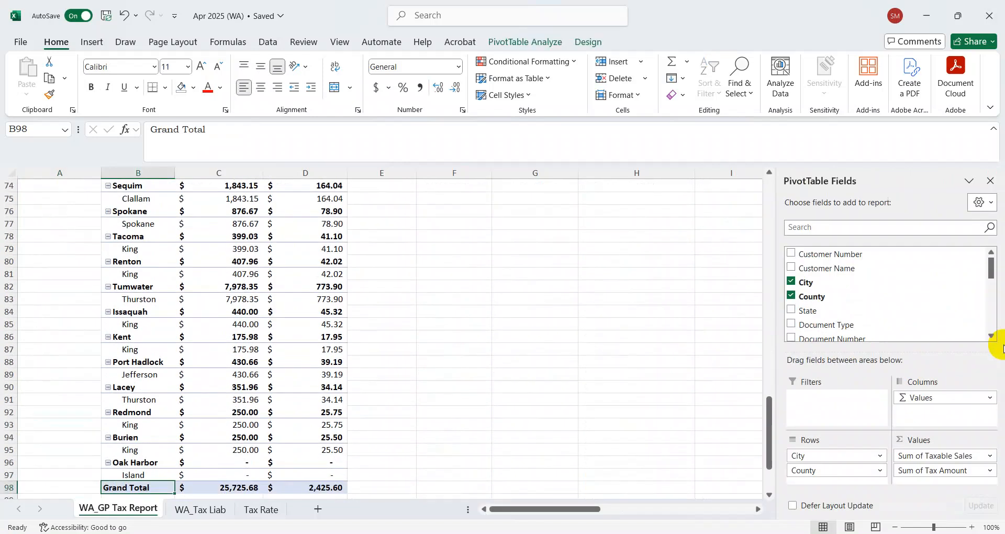
{"action": "key", "text": "ctrl+Up"}
{"action": "key", "text": "Up"}
{"action": "key", "text": "Right"}
{"action": "key", "text": "Right"}
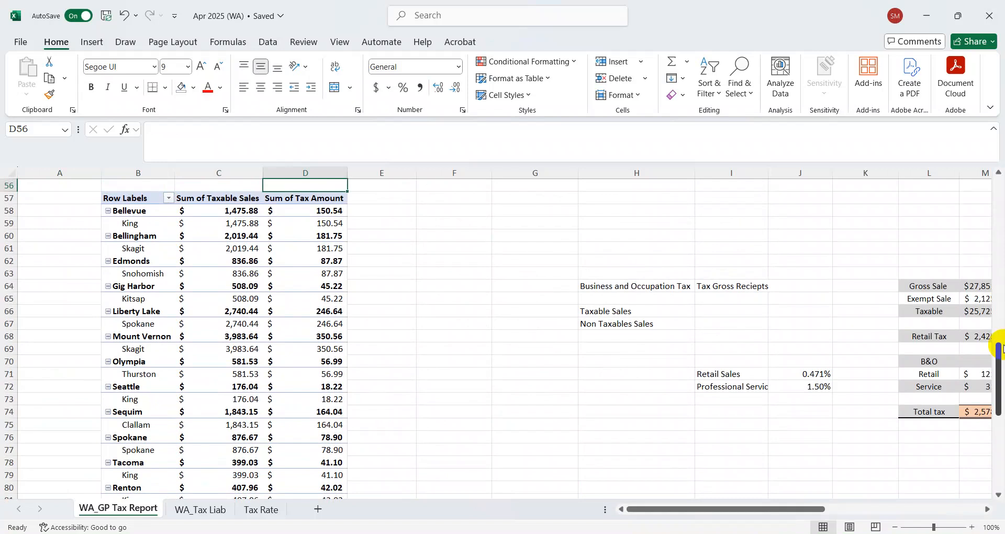
Step: Review the last customer invoice rows above the PivotTable, going back up to row 42 in the Customer Number column
{"action": "key", "text": "Left"}
{"action": "key", "text": "Left"}
{"action": "key", "text": "Up"}
{"action": "key", "text": "Up"}
{"action": "key", "text": "Up"}
{"action": "key", "text": "Up"}
{"action": "key", "text": "Up"}
{"action": "key", "text": "Up"}
{"action": "key", "text": "Up"}
{"action": "key", "text": "Up"}
{"action": "key", "text": "Up"}
{"action": "key", "text": "Up"}
{"action": "key", "text": "Up"}
{"action": "key", "text": "Up"}
{"action": "key", "text": "Up"}
{"action": "key", "text": "Up"}
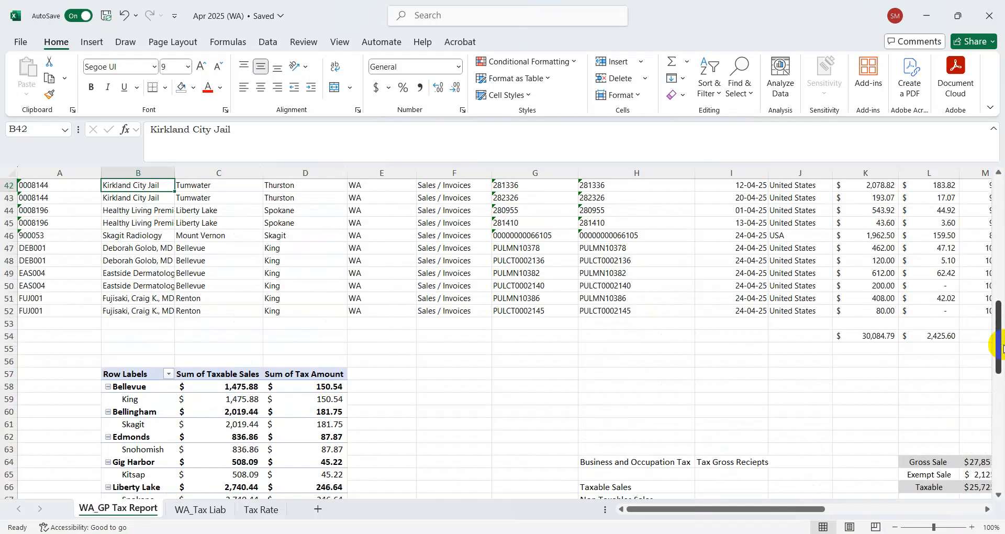
{"action": "key", "text": "Left"}
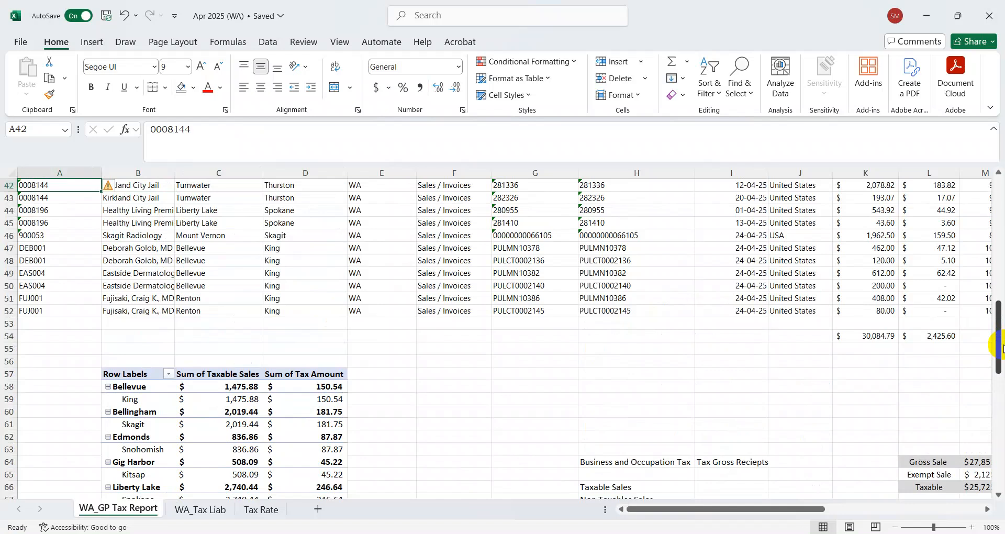